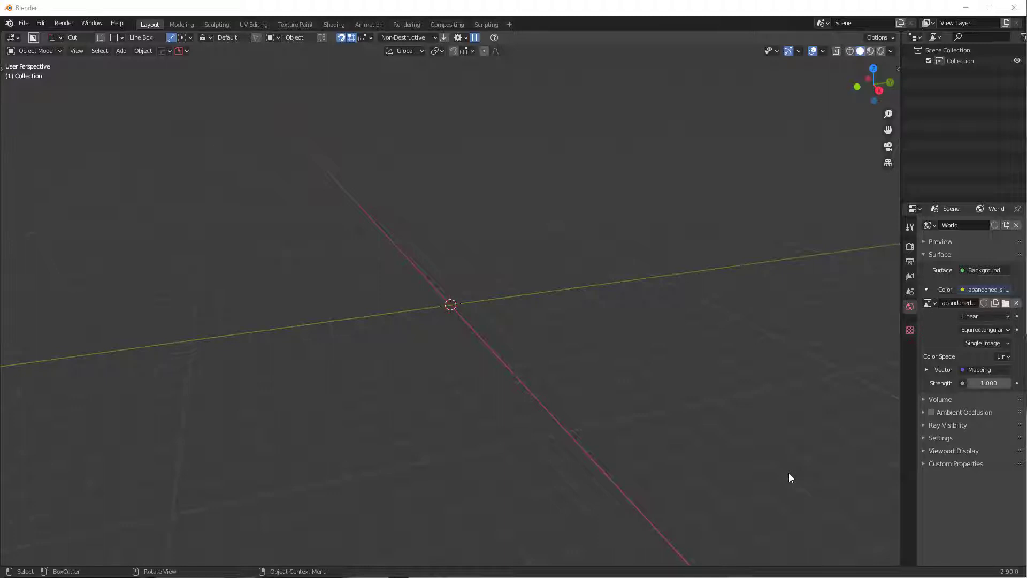
- Orbit the empty scene, then bring up the 'HOW to create alpha DECALS' YouTube video in the browser
middle_click_drag(667, 274, 528, 295)
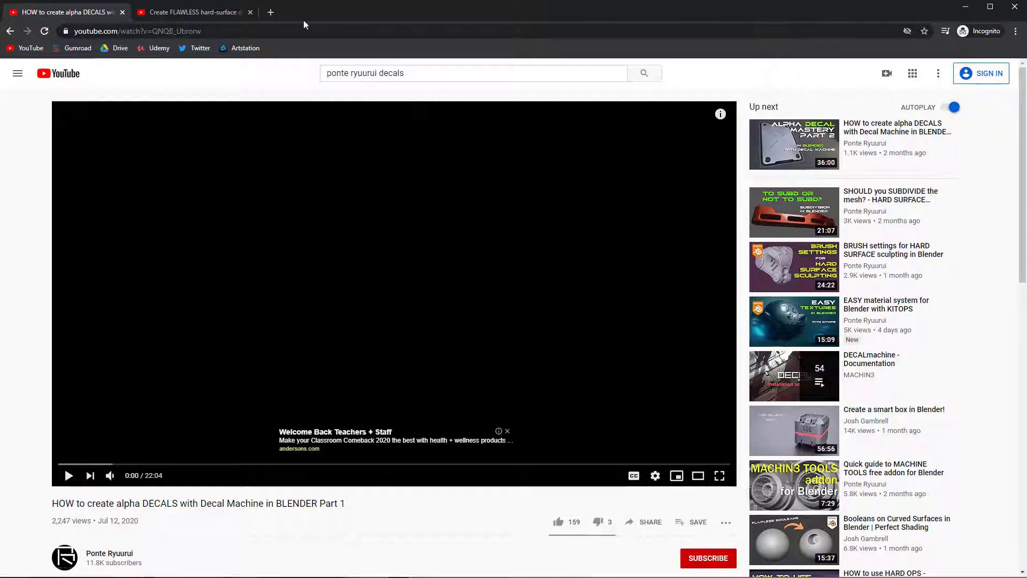
- Check the hard-surface decals video, return to the alpha decals tab, and minimise the browser
left_click(209, 11)
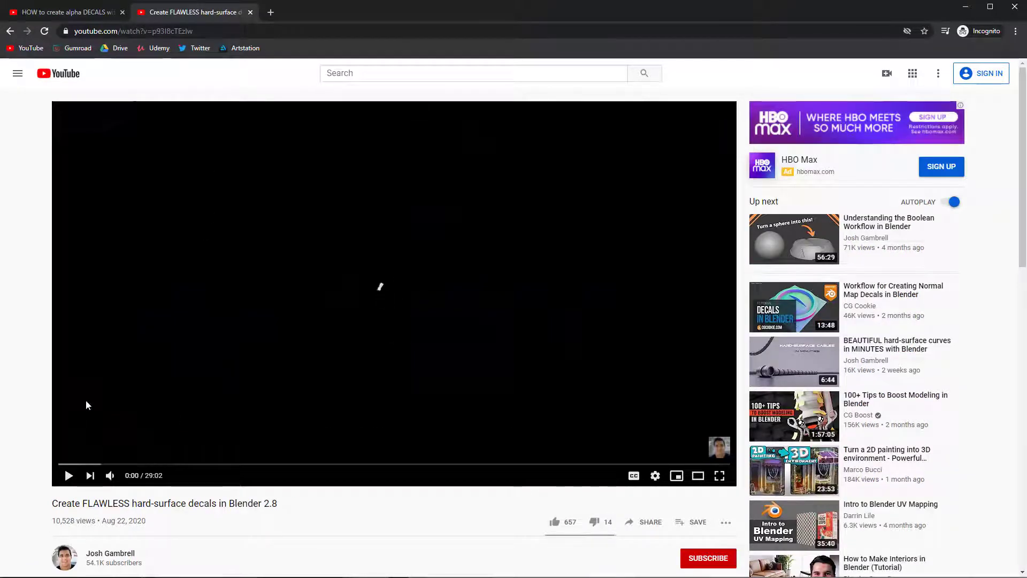
mouse_move(135, 480)
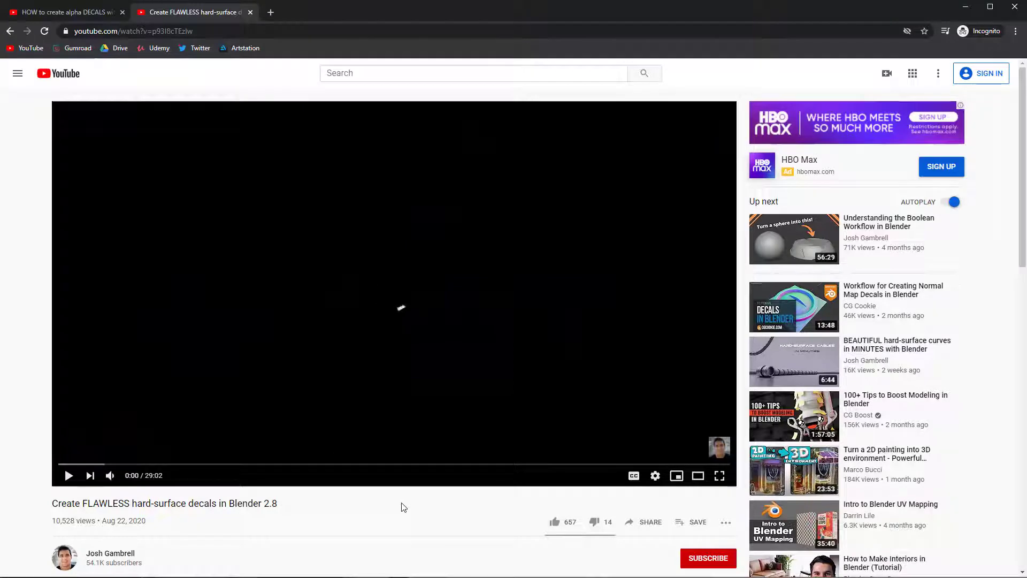
left_click(91, 14)
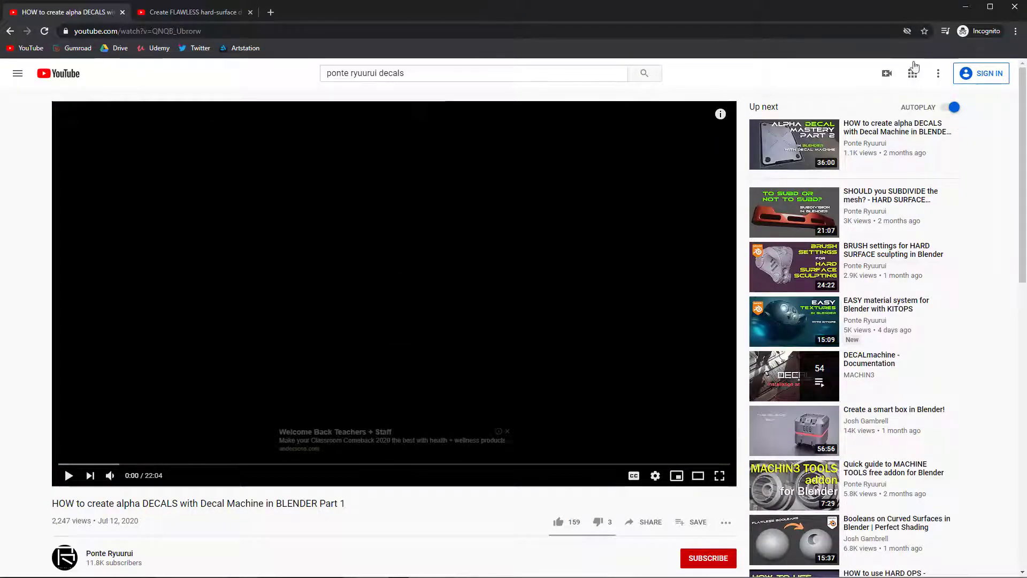
left_click(966, 7)
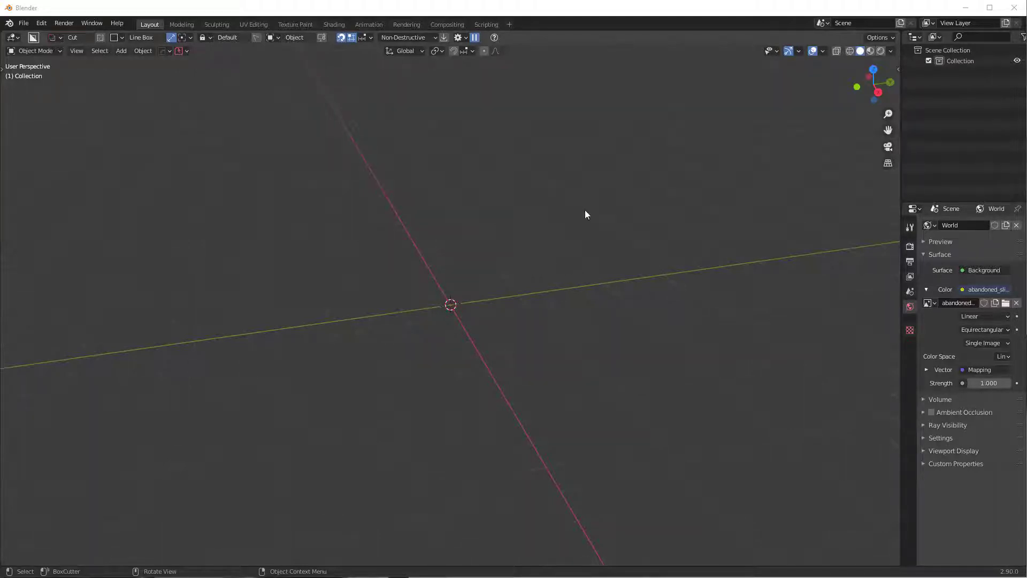
- Add a 2 m mesh plane at the world origin
middle_click_drag(570, 215, 500, 202)
key("shift+a")
mouse_move(500, 202)
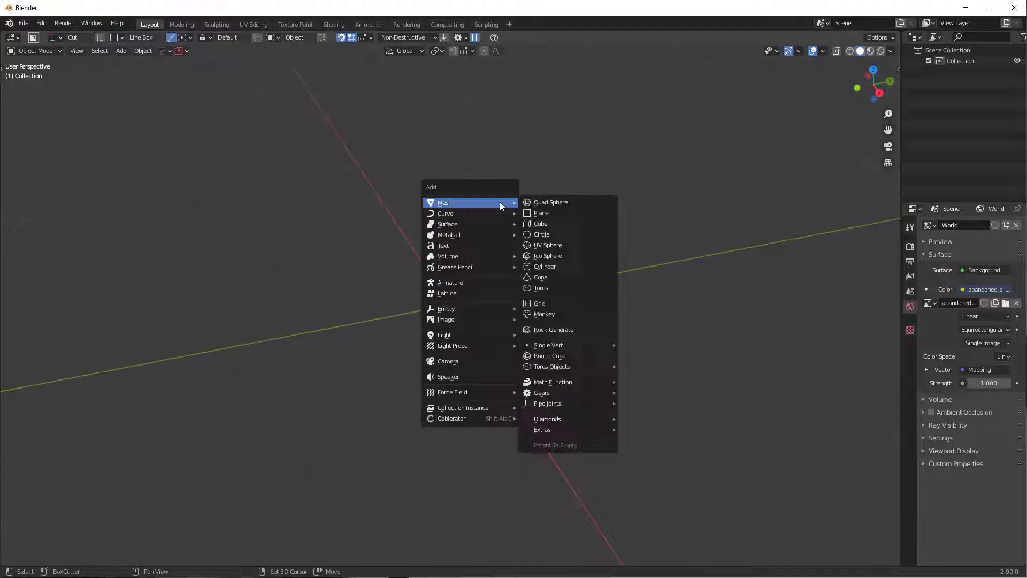
left_click(561, 210)
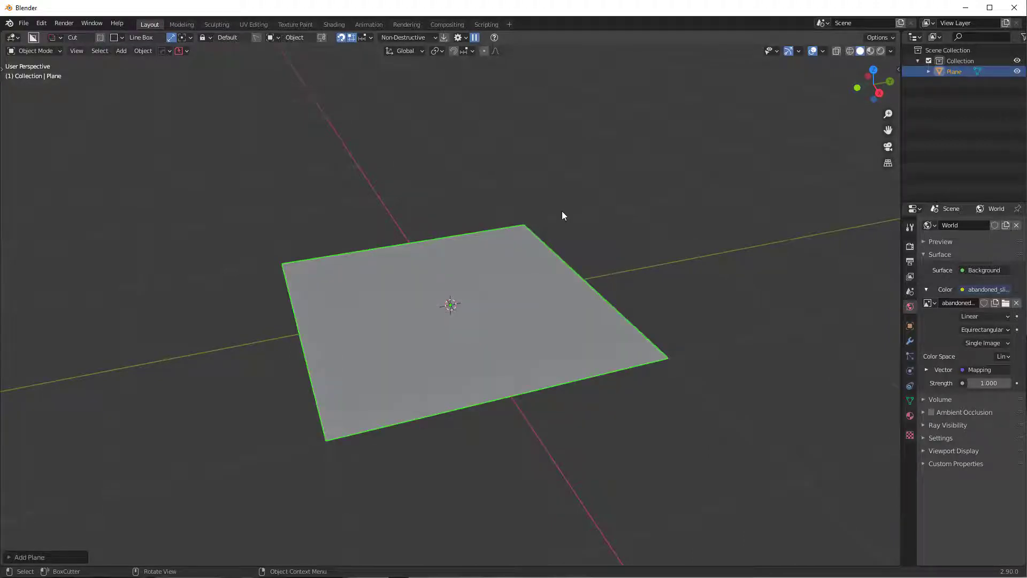
scroll(536, 248, "up", 1)
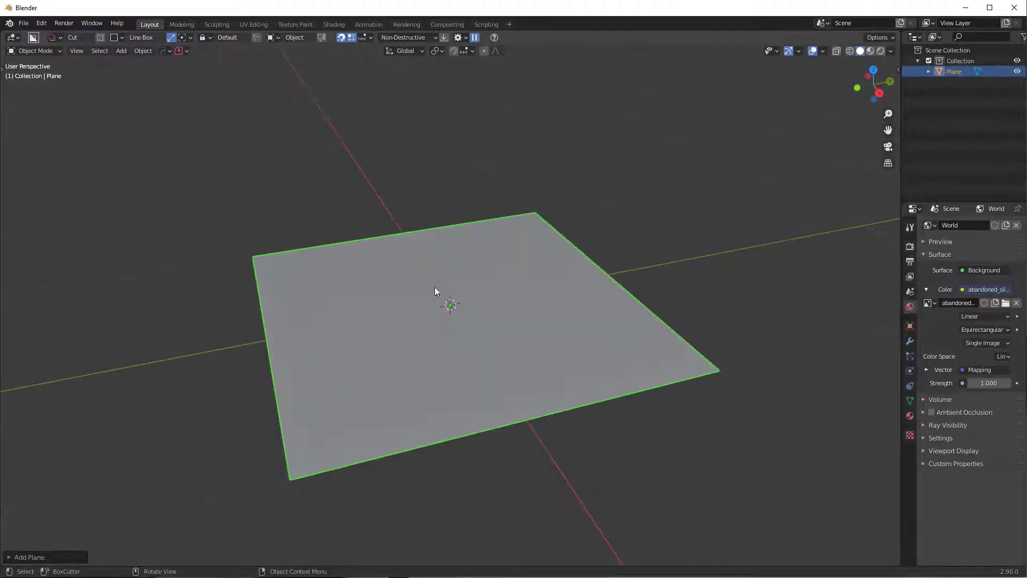
middle_click_drag(435, 288, 377, 322)
key("g")
key("z")
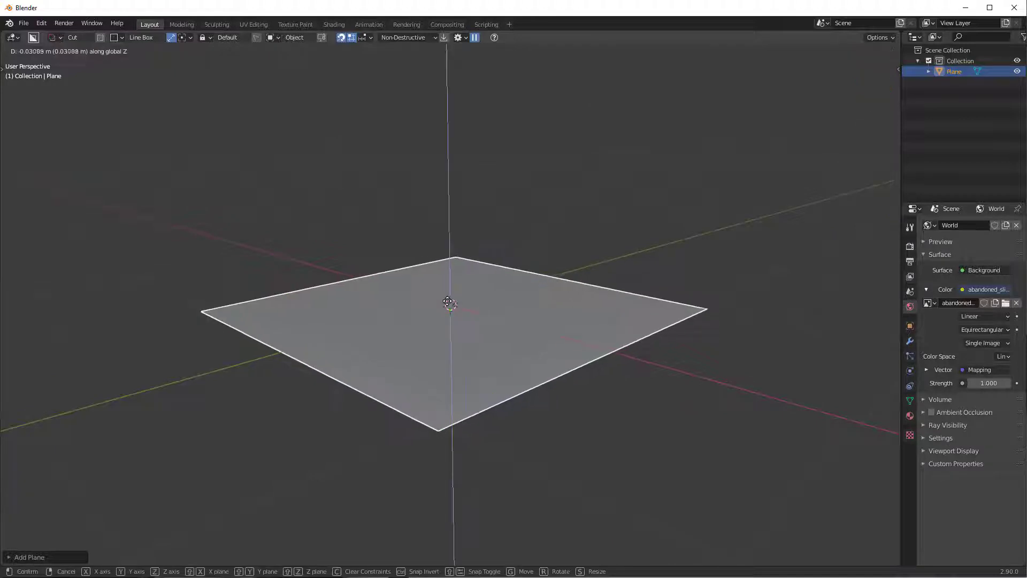
right_click(449, 277)
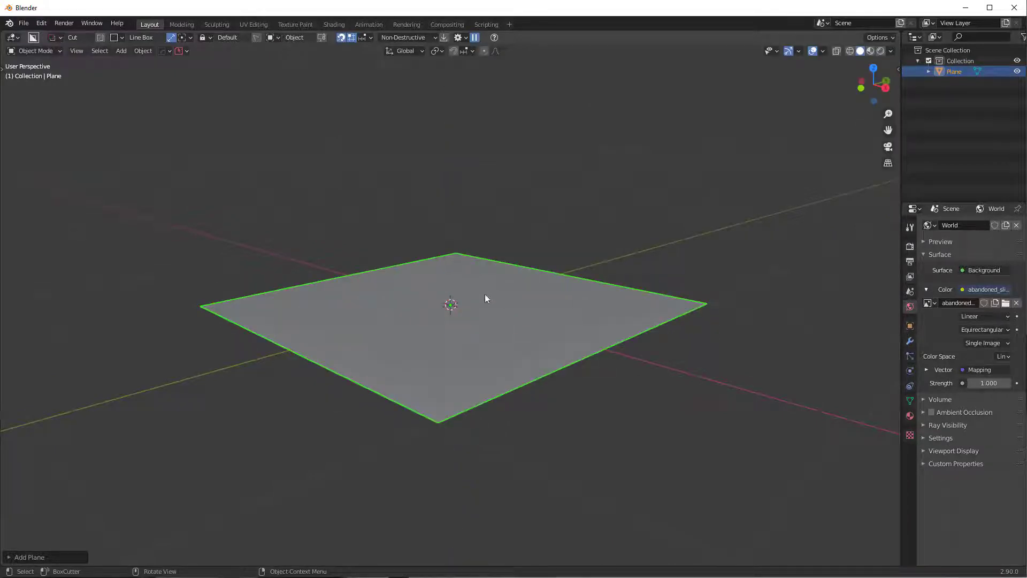
- Show the plane's transform values in the sidebar Item tab and switch to top view
key("n")
left_click(894, 70)
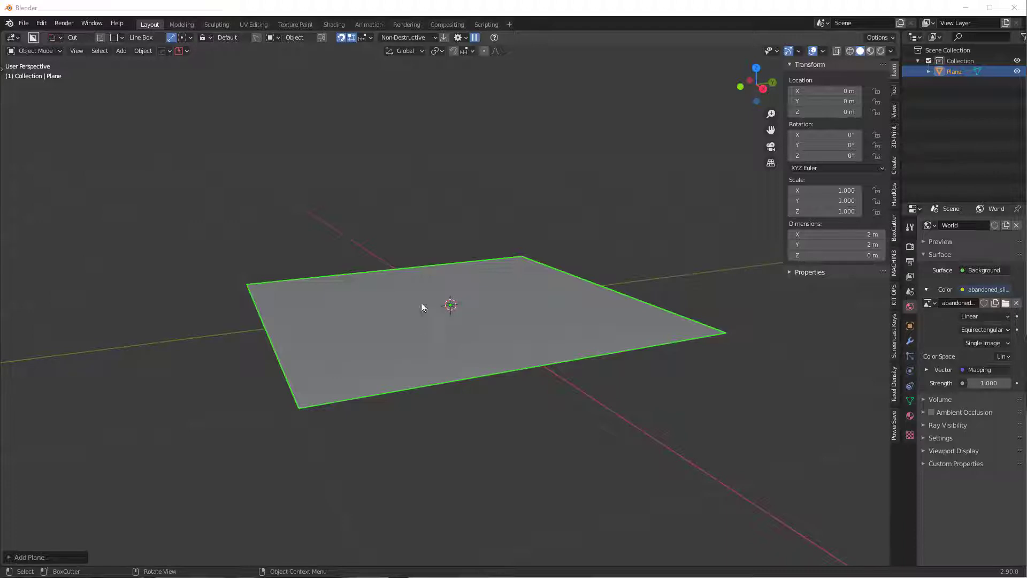
middle_click_drag(521, 358, 509, 356)
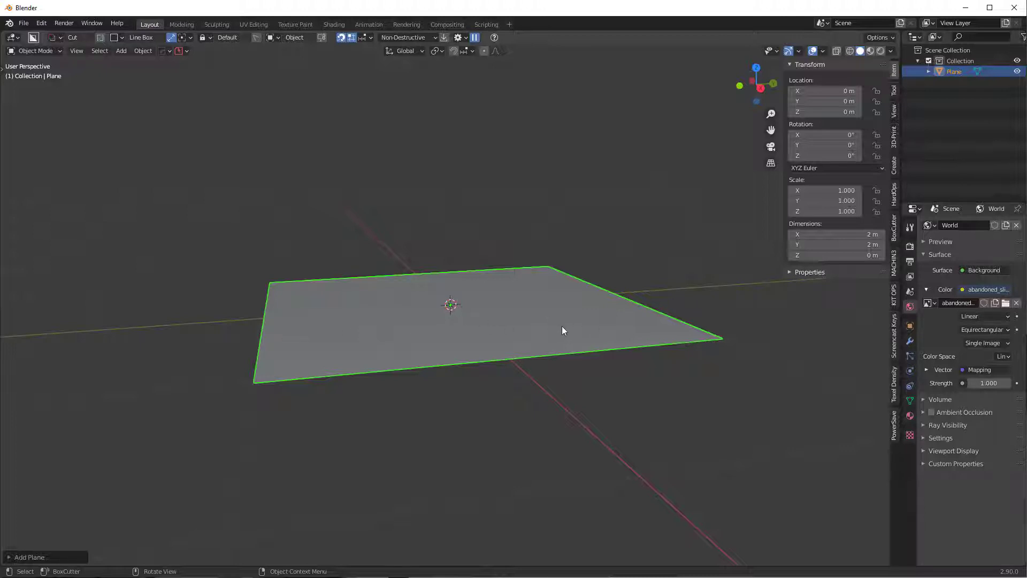
middle_click_drag(562, 330, 528, 359)
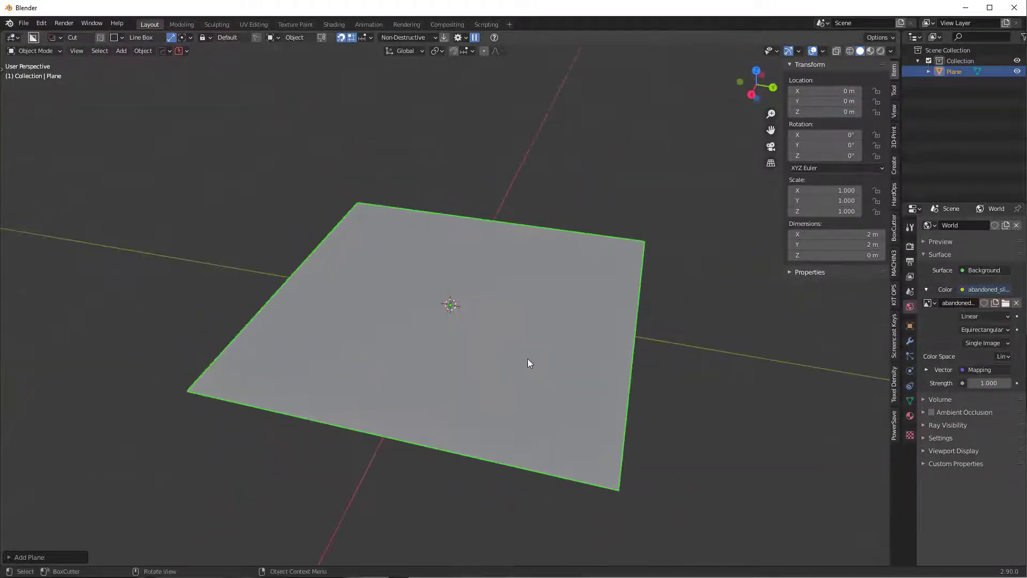
key("KP_7")
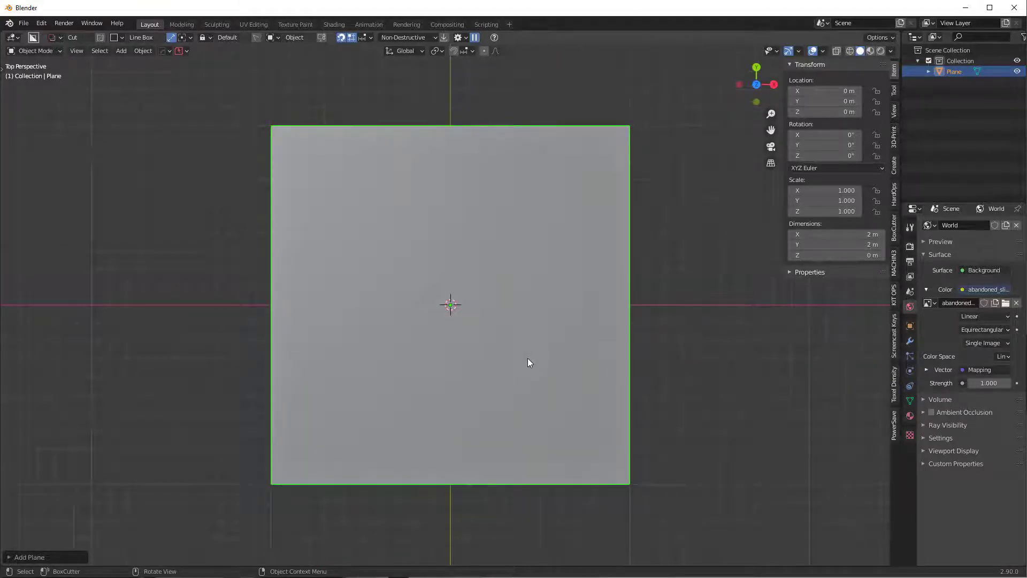
- In orthographic top view, cut a BoxCutter circle snapped from the plane's centre through the plane
key("KP_5")
key("d")
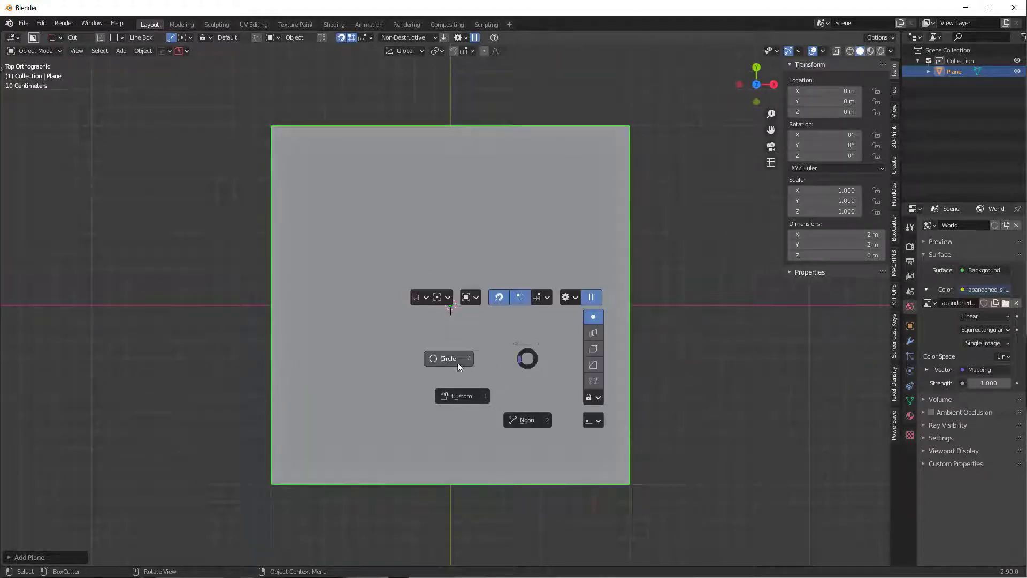
left_click(455, 359)
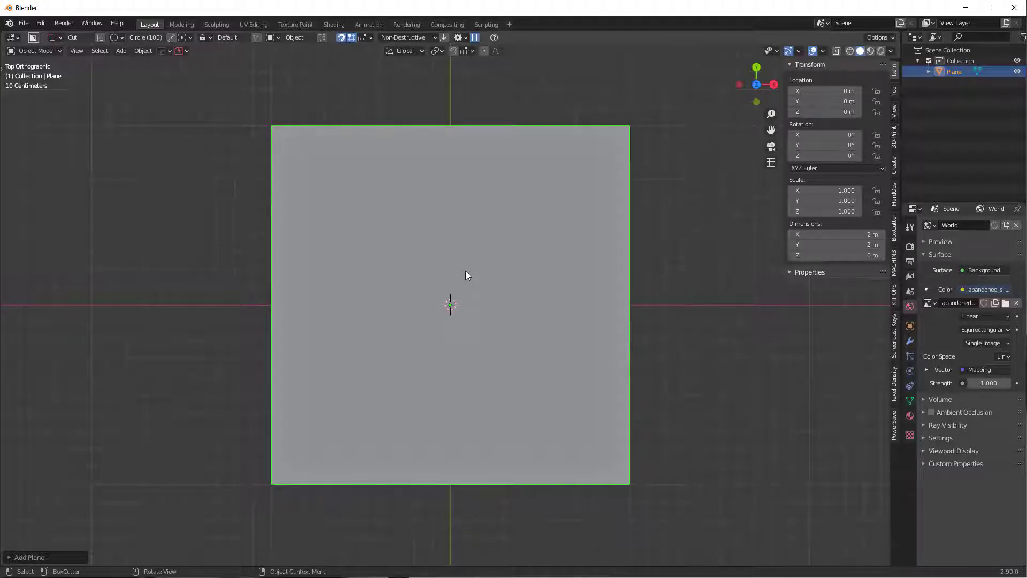
key("d")
key("ctrl")
left_click_drag(452, 309, 589, 397)
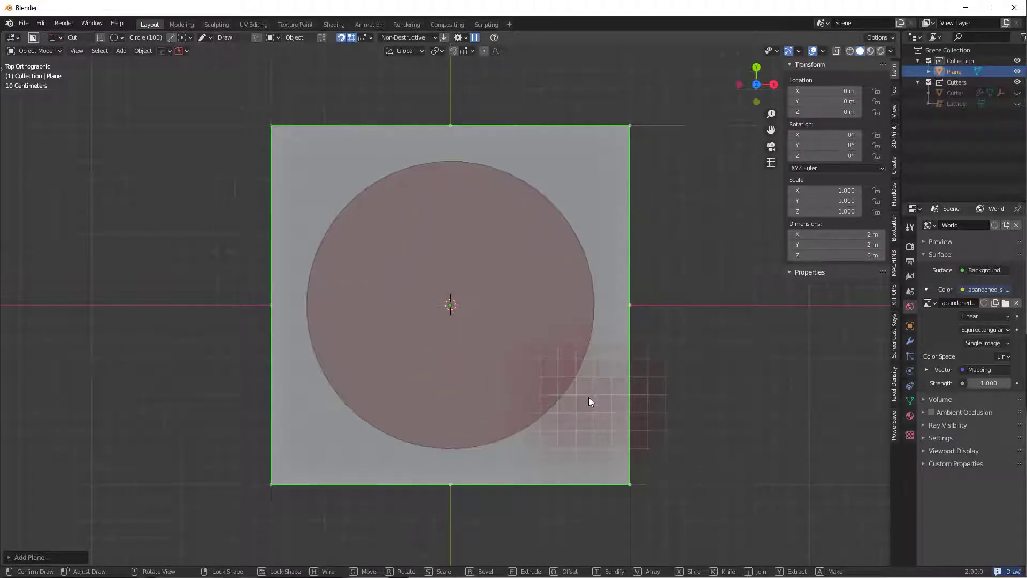
mouse_move(589, 397)
middle_mouse_down()
mouse_move(627, 358)
mouse_move(605, 436)
mouse_move(638, 349)
mouse_move(607, 369)
mouse_move(635, 360)
mouse_move(610, 380)
mouse_move(886, 518)
middle_mouse_up()
left_click(605, 436)
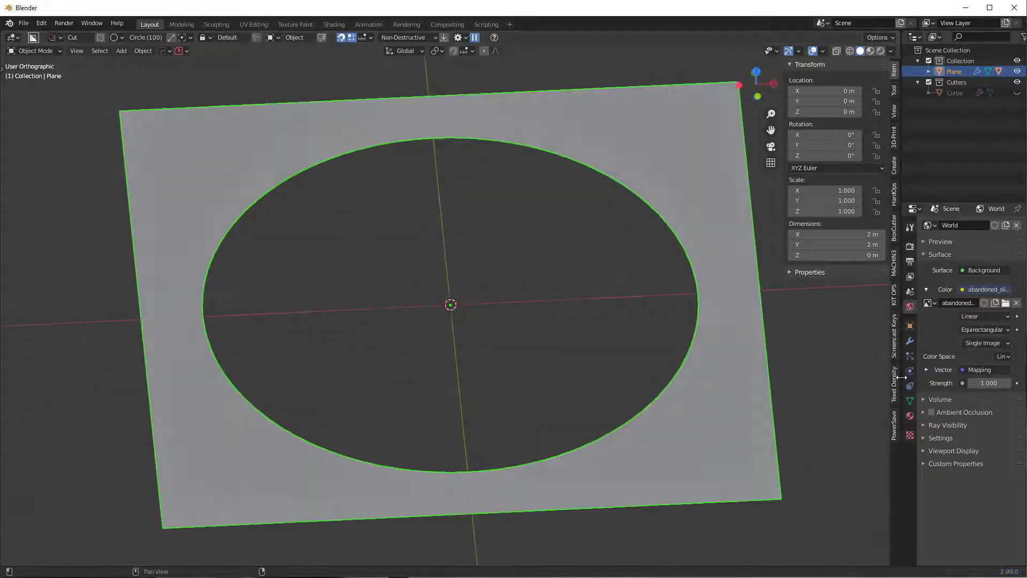
- Apply the Boolean modifier so the circular hole becomes permanent geometry, and enter Edit Mode
left_click(910, 341)
left_click(993, 267)
left_click(946, 280)
middle_click_drag(482, 257, 476, 314)
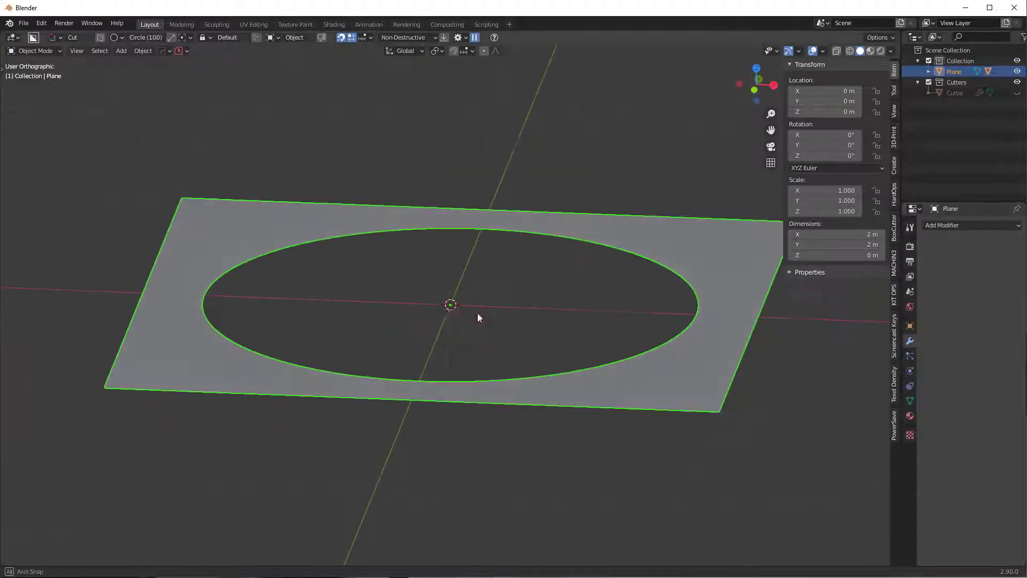
key("Tab")
middle_click_drag(477, 362, 659, 349)
scroll(535, 417, "up", 2)
scroll(659, 349, "down", 4)
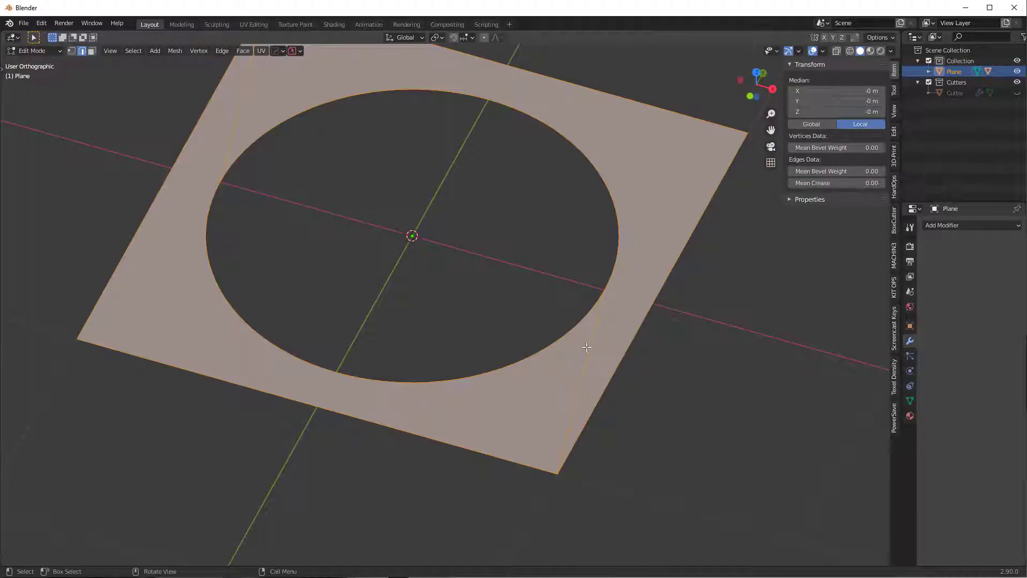
middle_click_drag(592, 349, 635, 304)
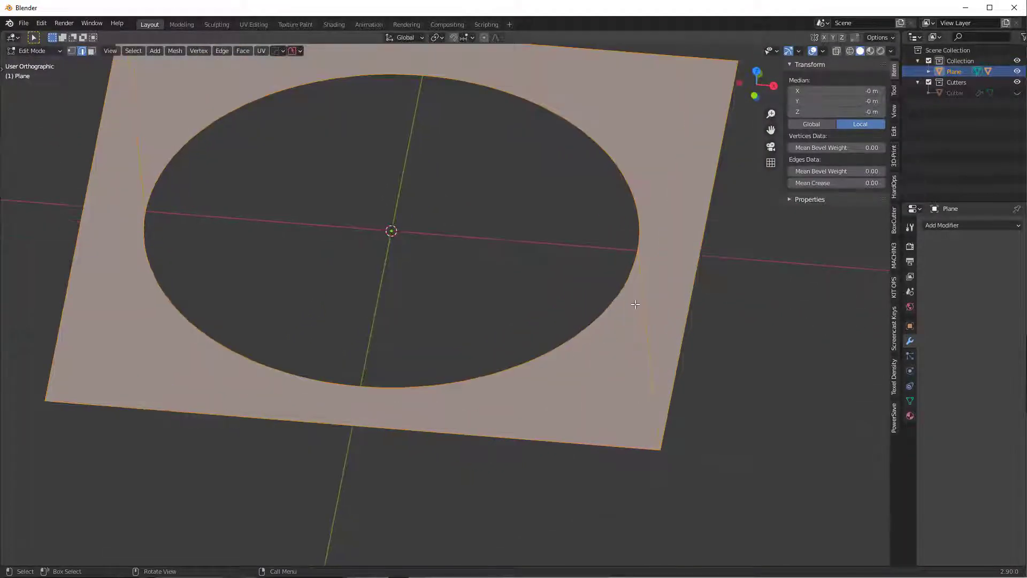
scroll(635, 304, "up", 2)
- Extrude the hole's edge loop straight down along Z and fill the bottom with a floor face
key("Tab")
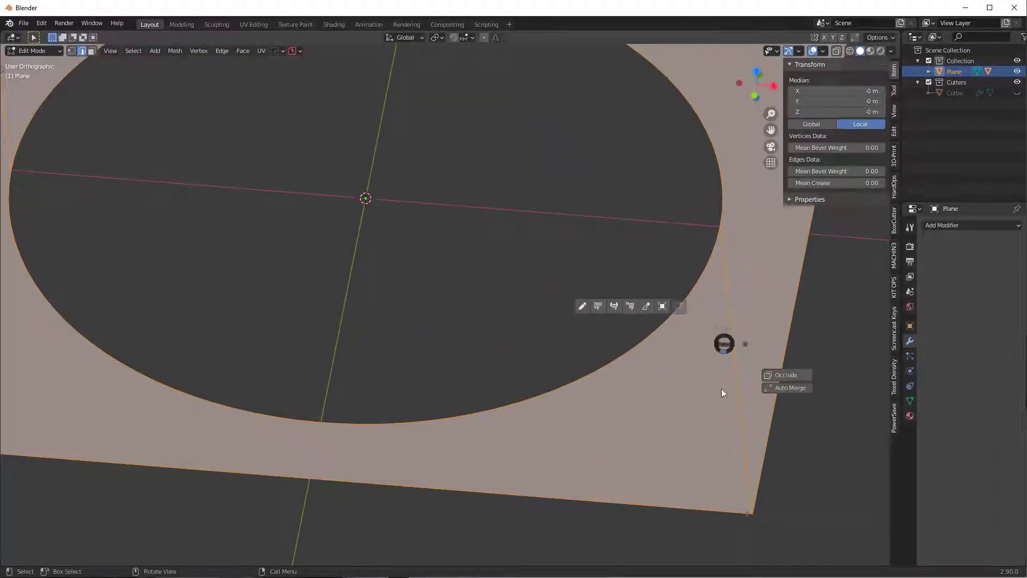
scroll(725, 419, "up", 1)
scroll(725, 419, "down", 2)
middle_click_drag(590, 381, 647, 342)
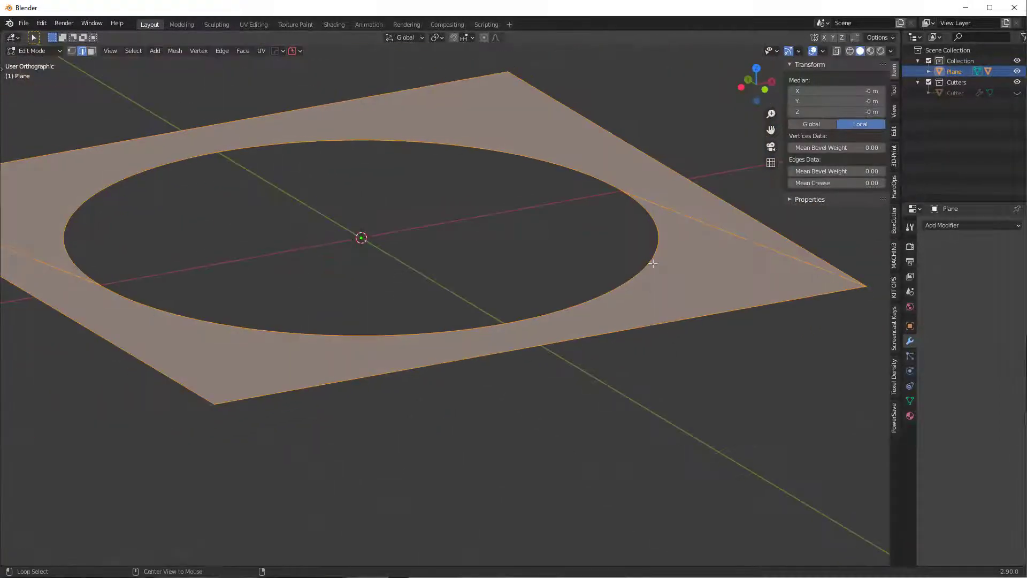
left_click(653, 263, "alt")
key("e")
key("z")
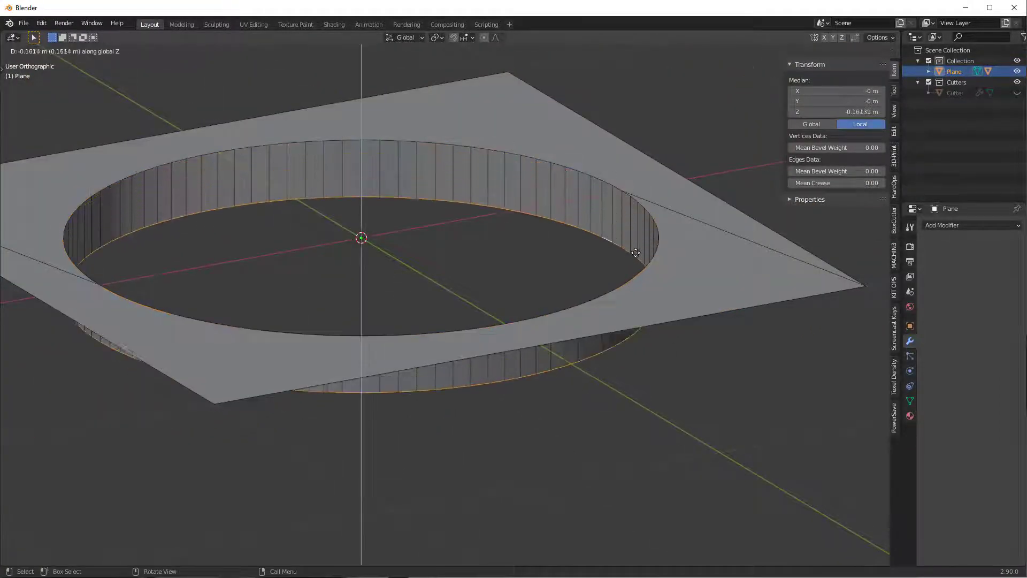
left_click(639, 260)
key("f")
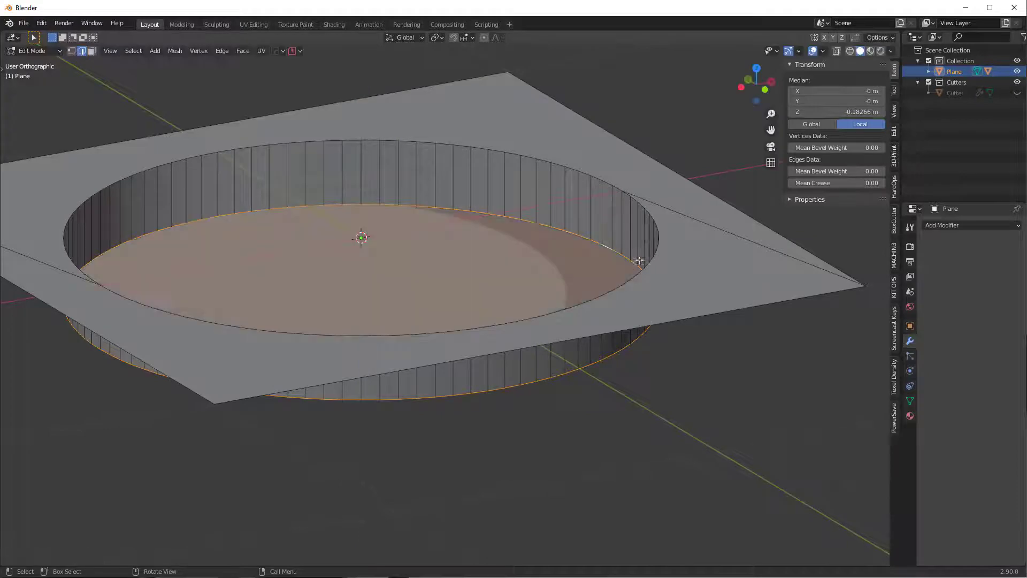
- Select the top rim edge loop of the hole
left_click(566, 162, "alt")
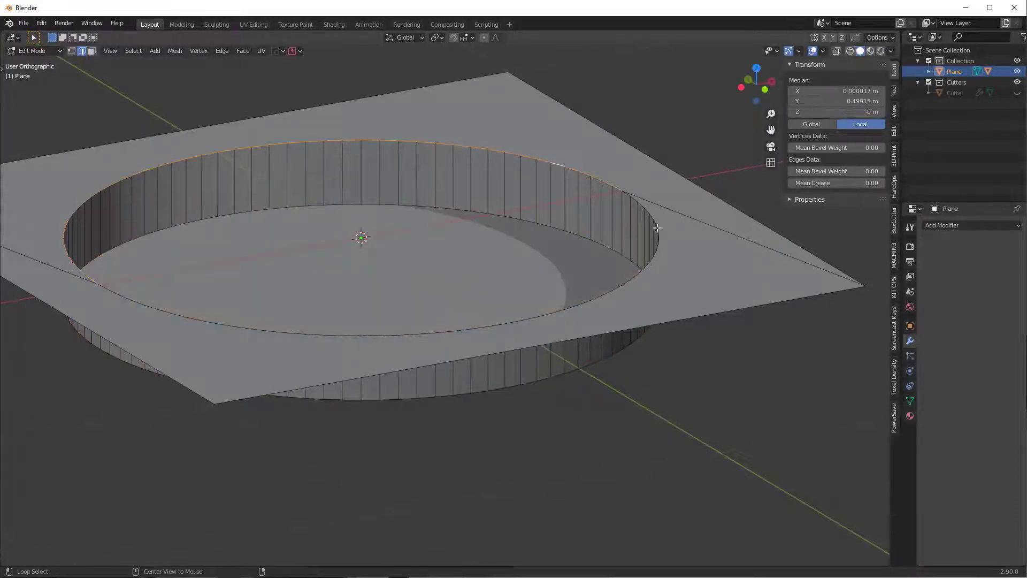
left_click(664, 232, "alt+shift")
middle_click_drag(685, 294, 576, 335)
scroll(669, 349, "up", 2)
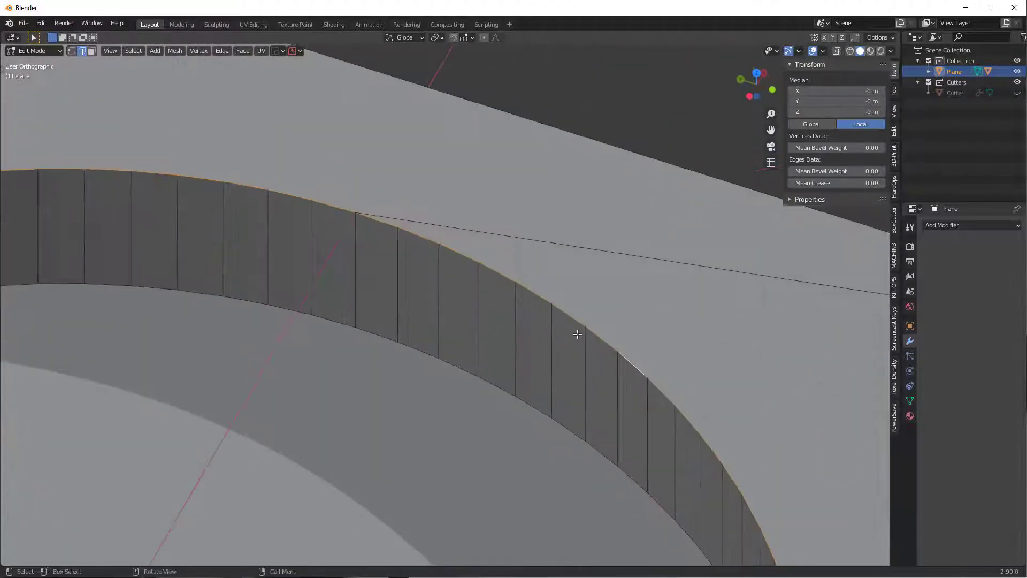
- Try bevelling the rim twice, cancelling both so the edge stays sharp
key("ctrl+b")
scroll(616, 383, "up", 5)
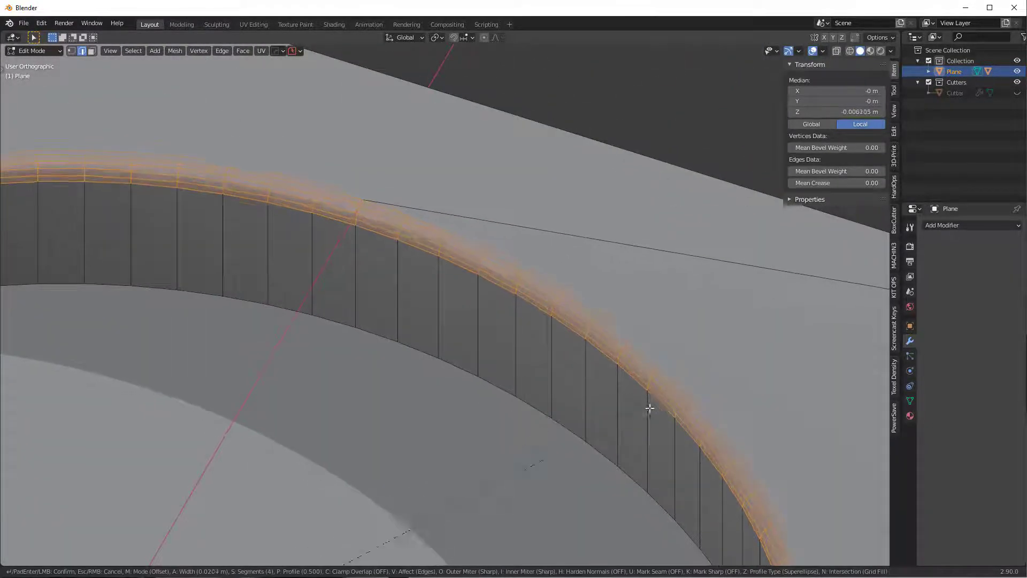
right_click(665, 418)
scroll(535, 423, "down", 6)
middle_click_drag(475, 390, 622, 260, "shift")
key("ctrl+b")
scroll(640, 419, "up", 13)
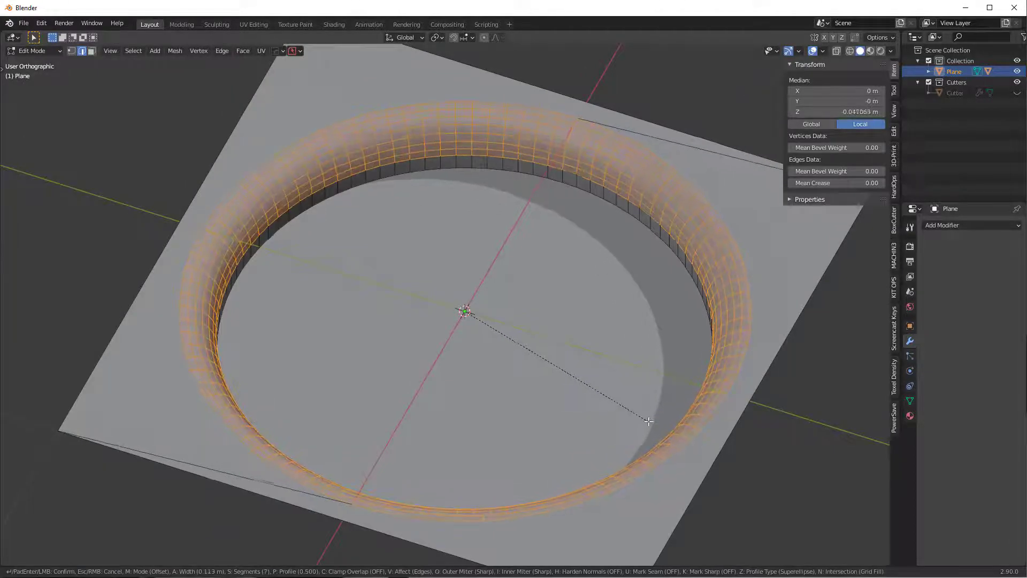
right_click(605, 399)
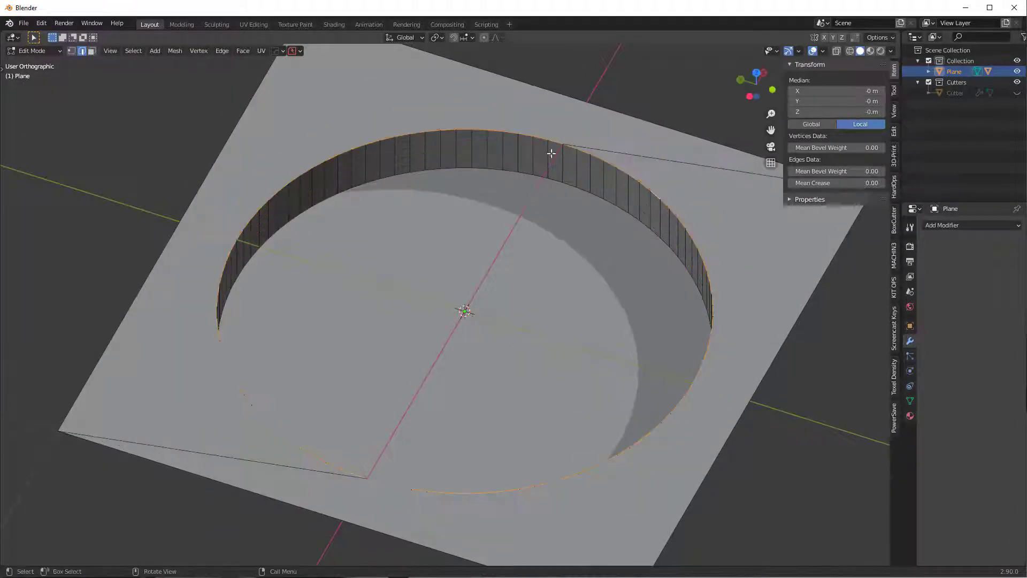
middle_click_drag(617, 140, 661, 308)
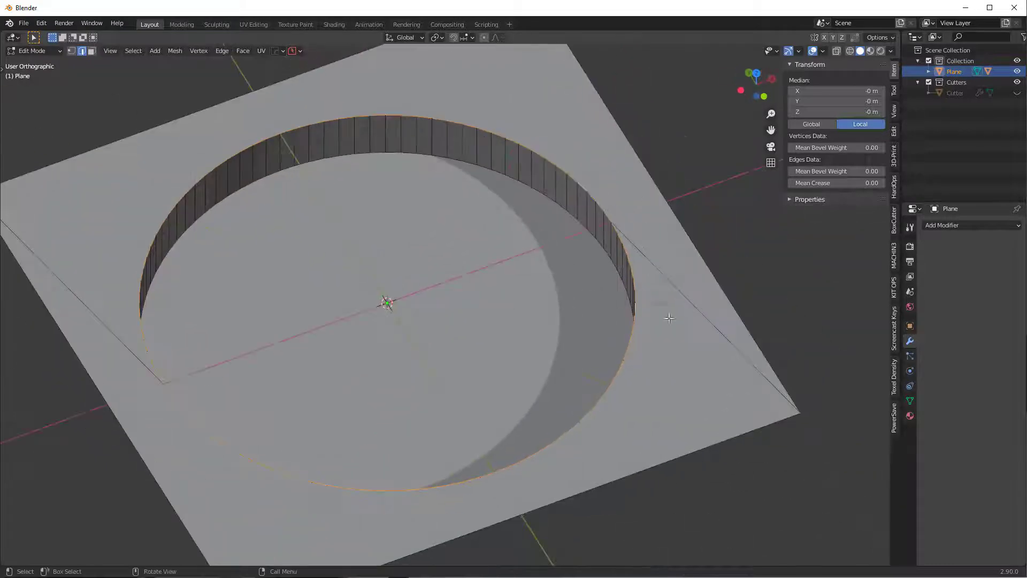
- Select a rim vertex and the plane's corner vertex, then select the rim edge loop
key("1")
left_click(654, 311)
left_click(801, 413, "shift")
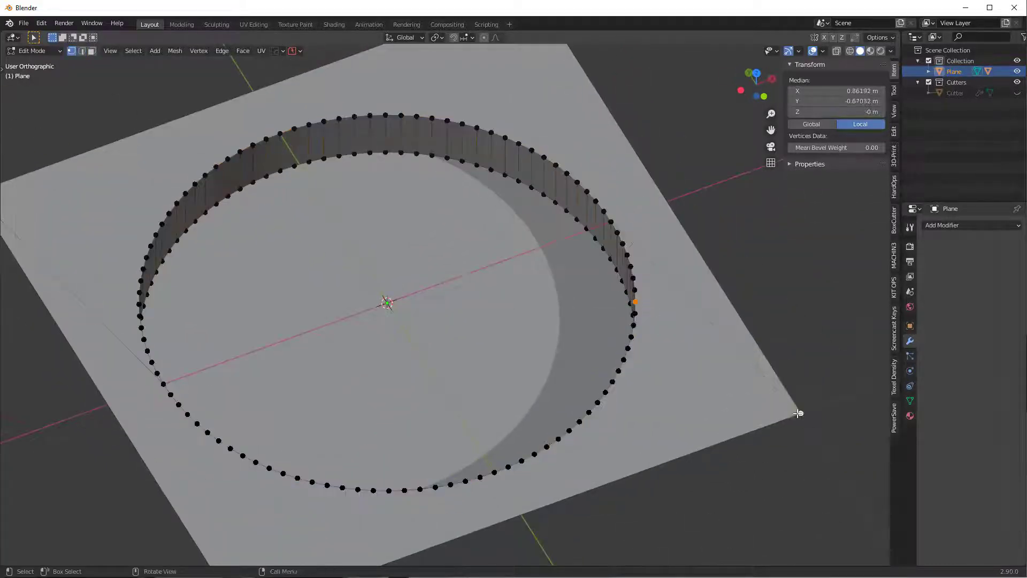
key("2")
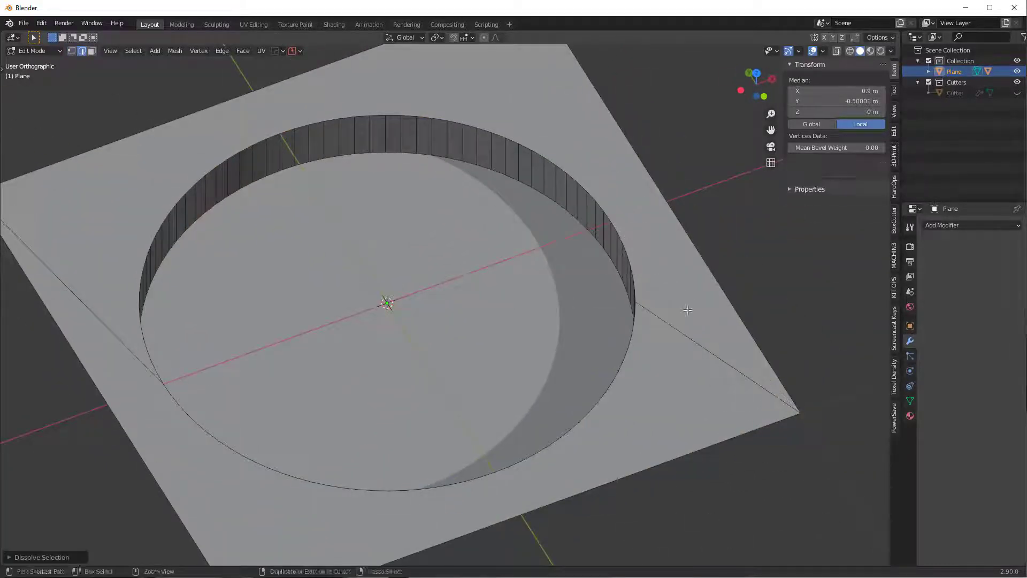
left_click(628, 263, "alt")
middle_click_drag(627, 262, 792, 369)
- Bevel the rim loop with 10 smooth segments and return to Object Mode
key("ctrl+b")
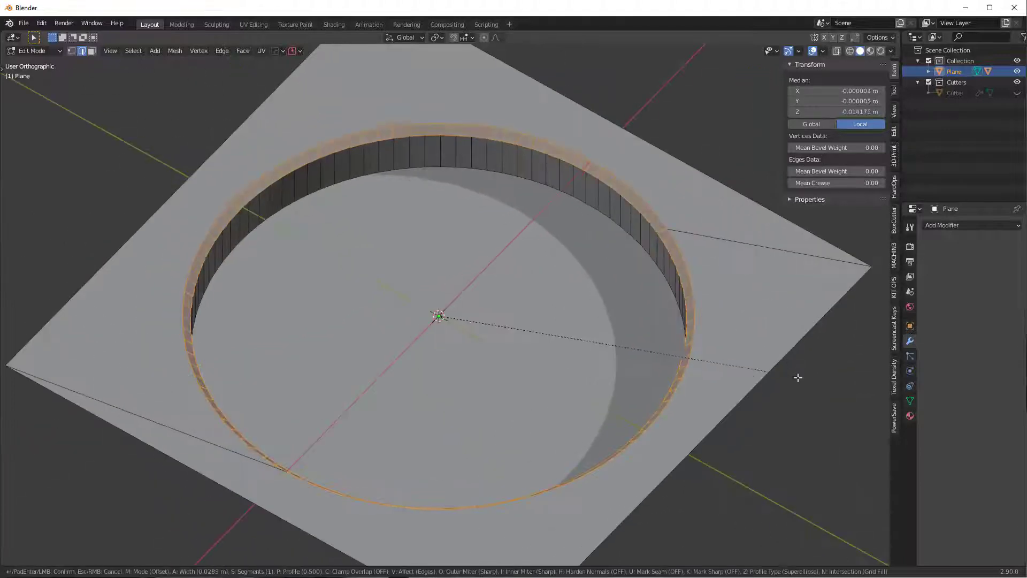
scroll(805, 389, "up", 7)
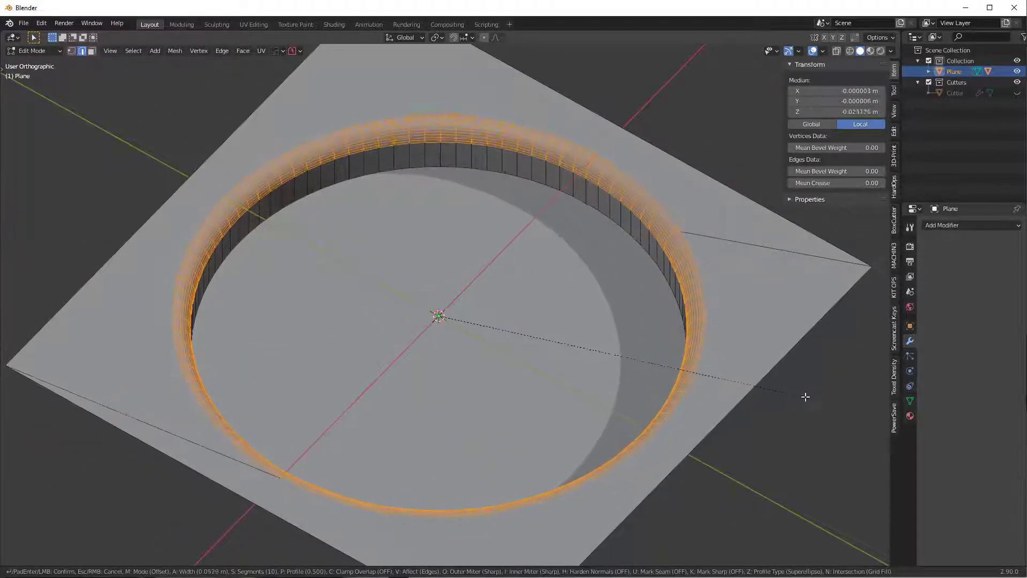
left_click(799, 382)
key("Tab")
left_click(792, 354)
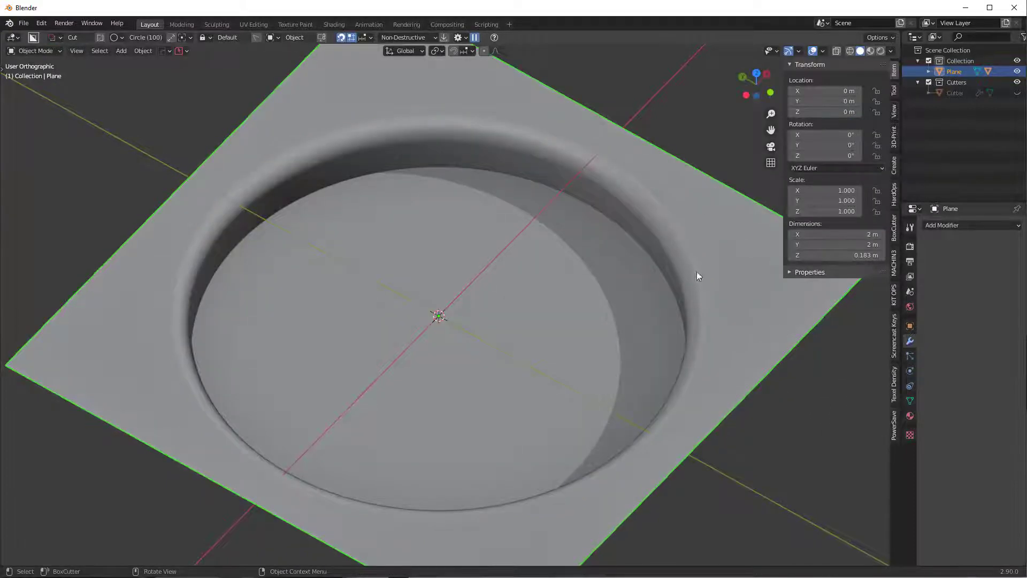
- Back in Edit Mode, undo the rim bevel to restore a sharp hole edge
middle_click_drag(704, 223, 435, 408)
key("Tab")
left_click(592, 404)
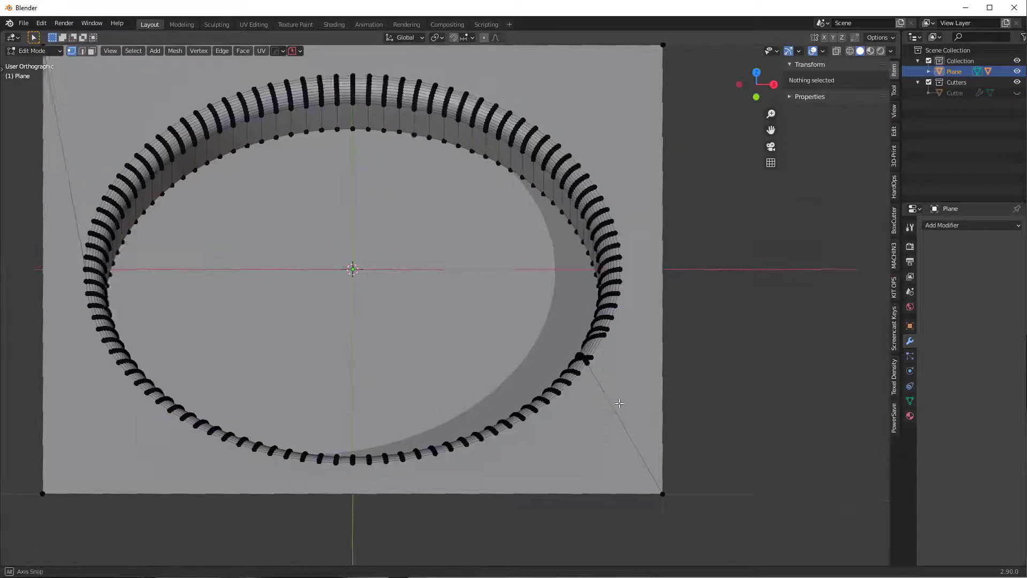
middle_click_drag(618, 402, 709, 311)
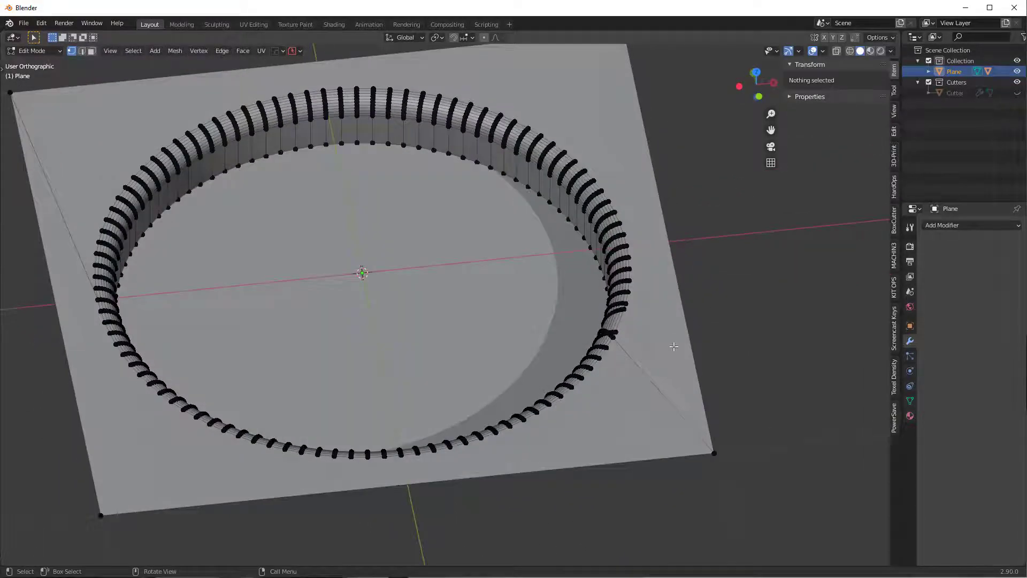
middle_click_drag(675, 347, 722, 356)
scroll(738, 356, "up", 2)
middle_click_drag(710, 302, 486, 350, "shift")
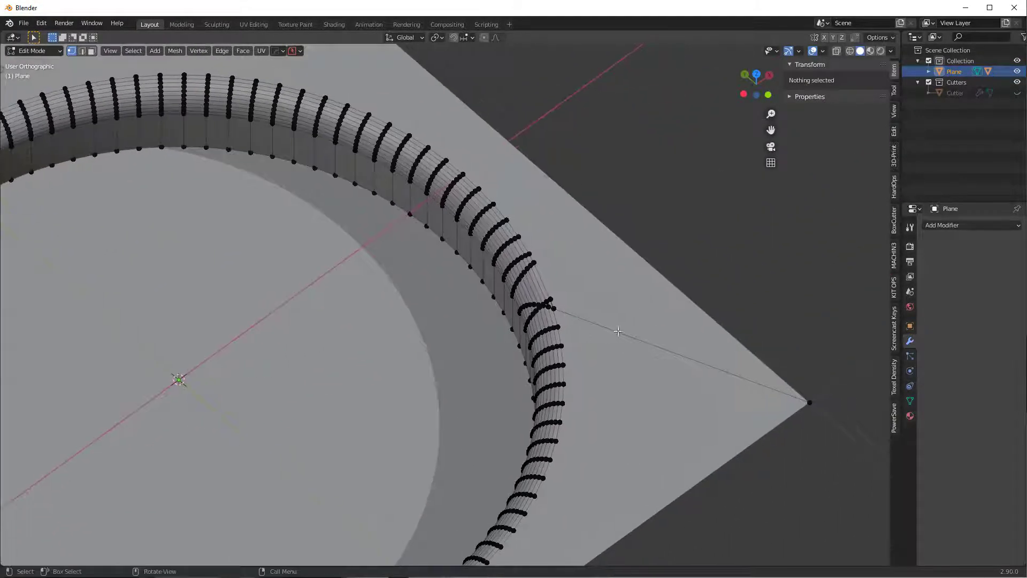
key("ctrl+z")
key("ctrl+z")
key("ctrl+z")
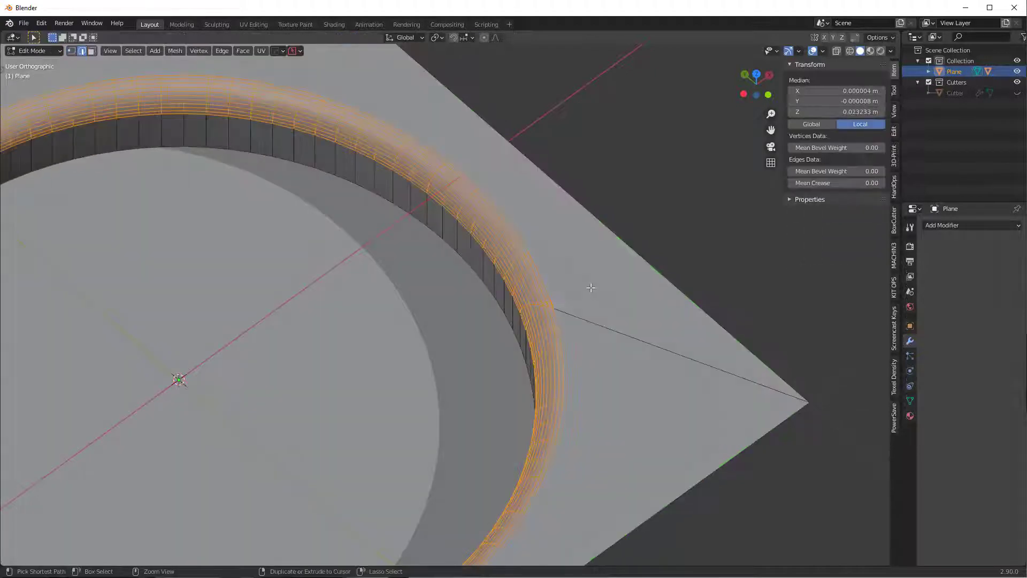
key("ctrl+z")
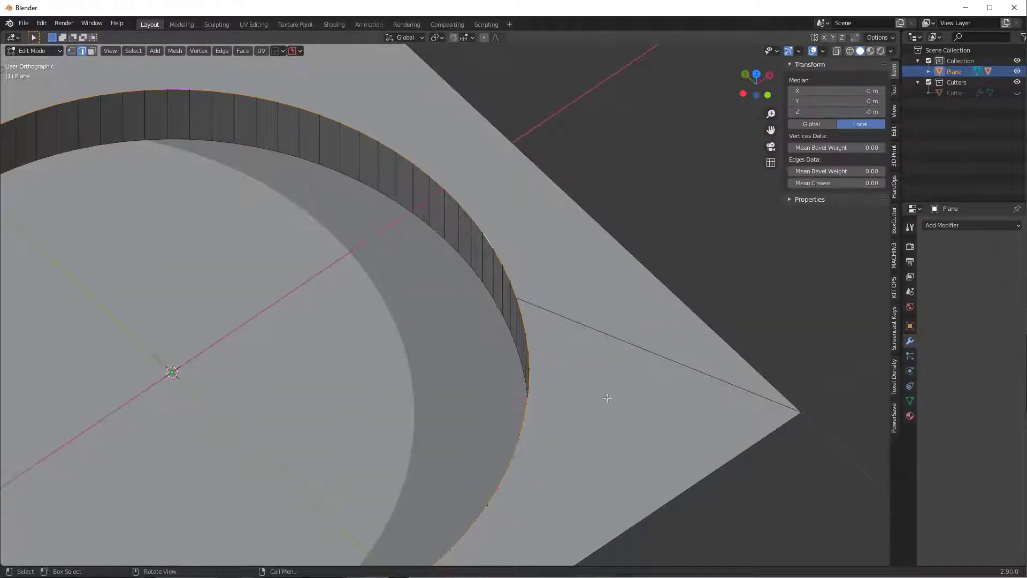
- Select a corner vertex and a rim vertex, then dissolve that corner's diagonal edge
key("Tab")
middle_click_drag(554, 389, 470, 348)
left_click(414, 396)
left_click(445, 462)
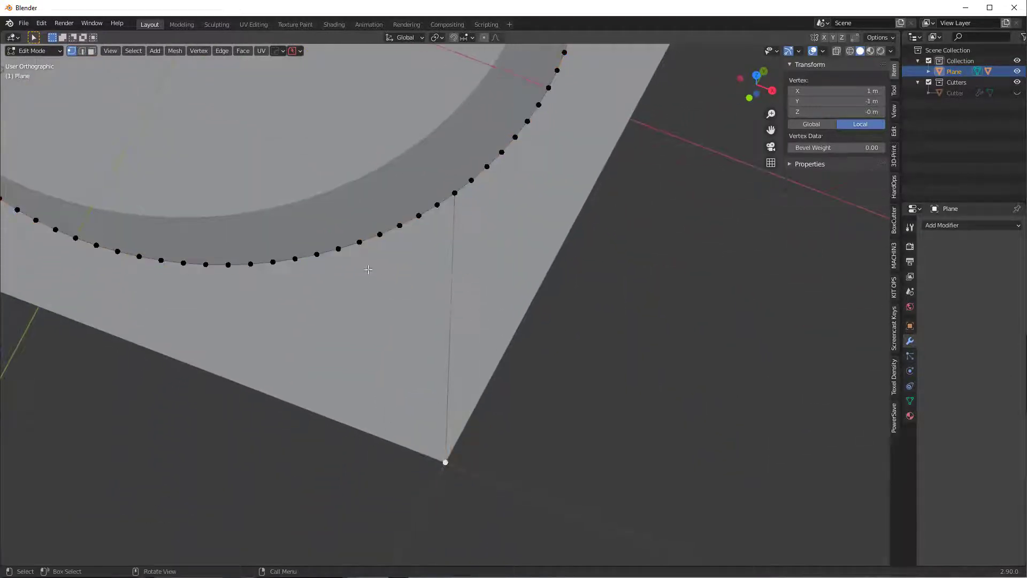
left_click(360, 243, "shift")
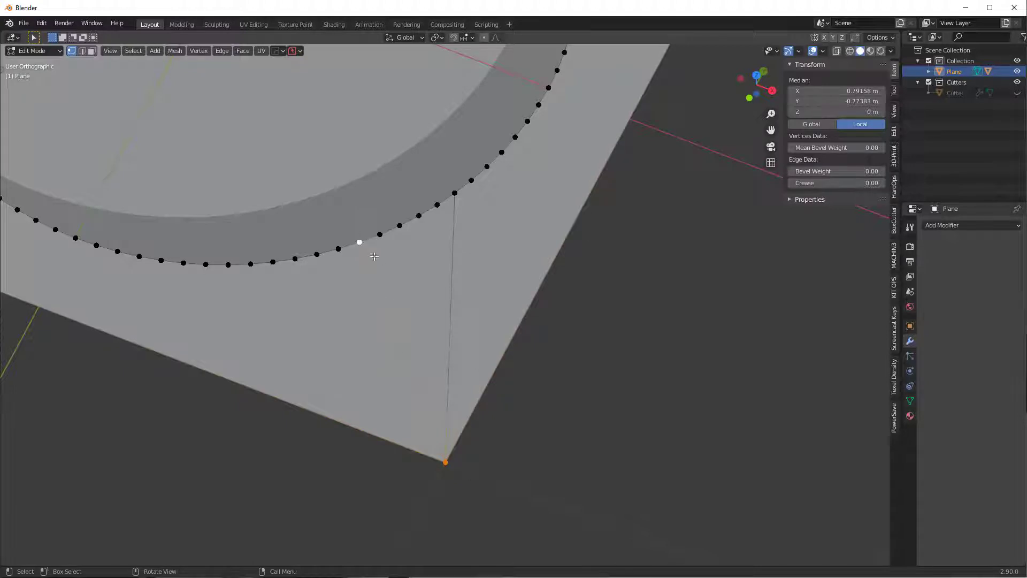
middle_click_drag(518, 400, 532, 387)
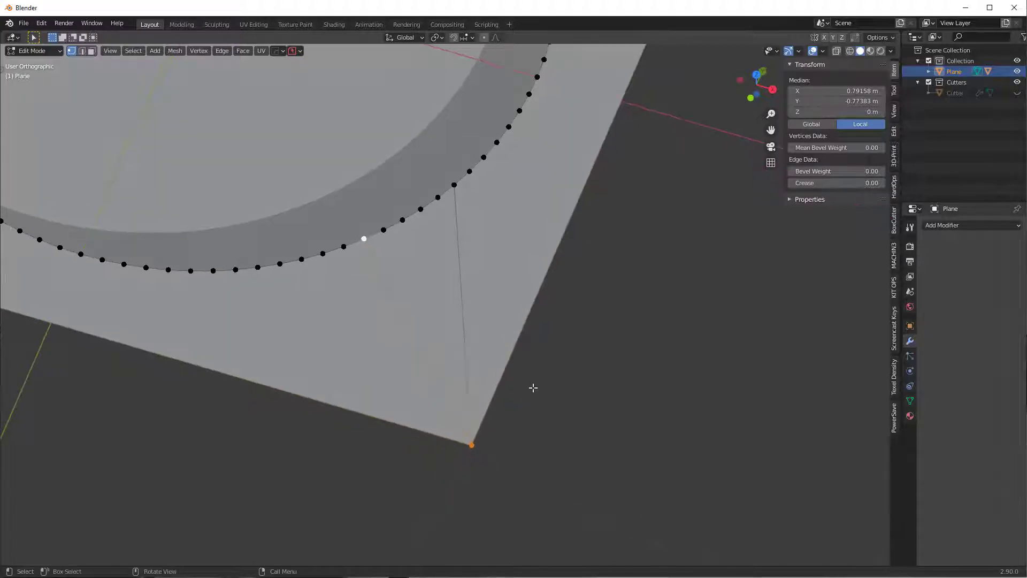
key("ctrl+Tab")
left_click(534, 406)
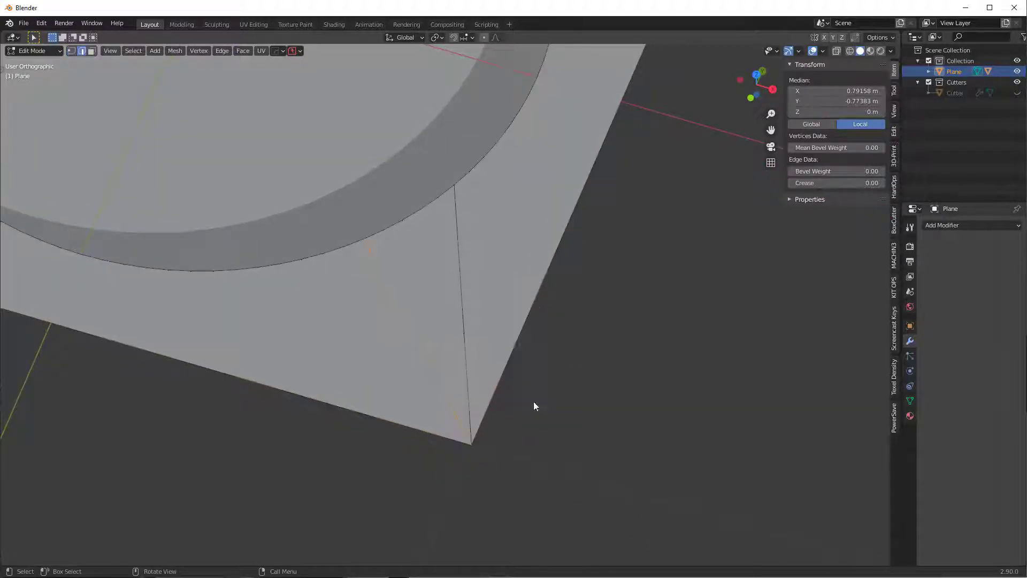
left_click(460, 259, "shift")
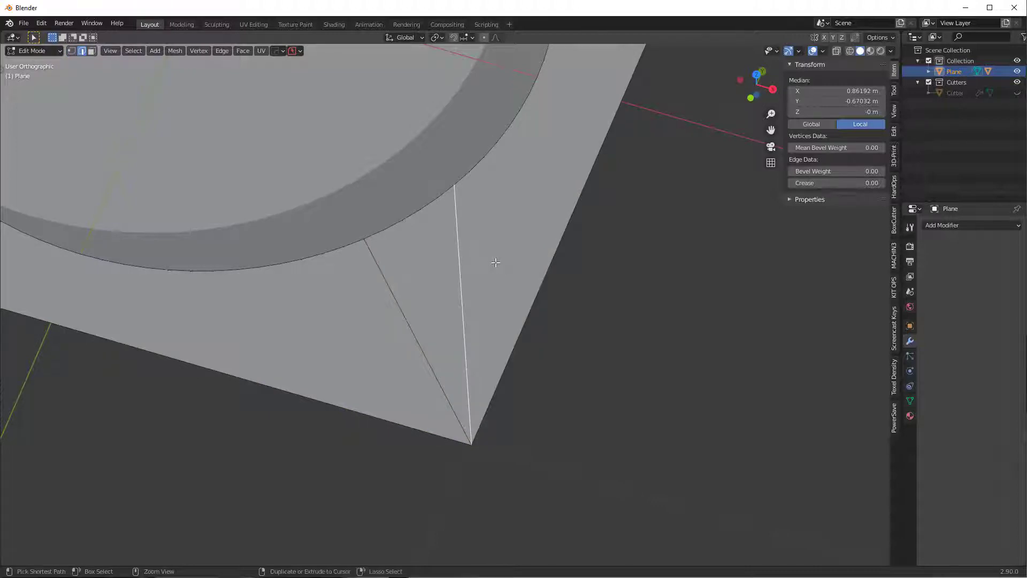
key("ctrl+x")
- Join the other corner vertex to a rim vertex with J and dissolve the leftover diagonal
middle_click_drag(496, 262, 491, 362)
key("1")
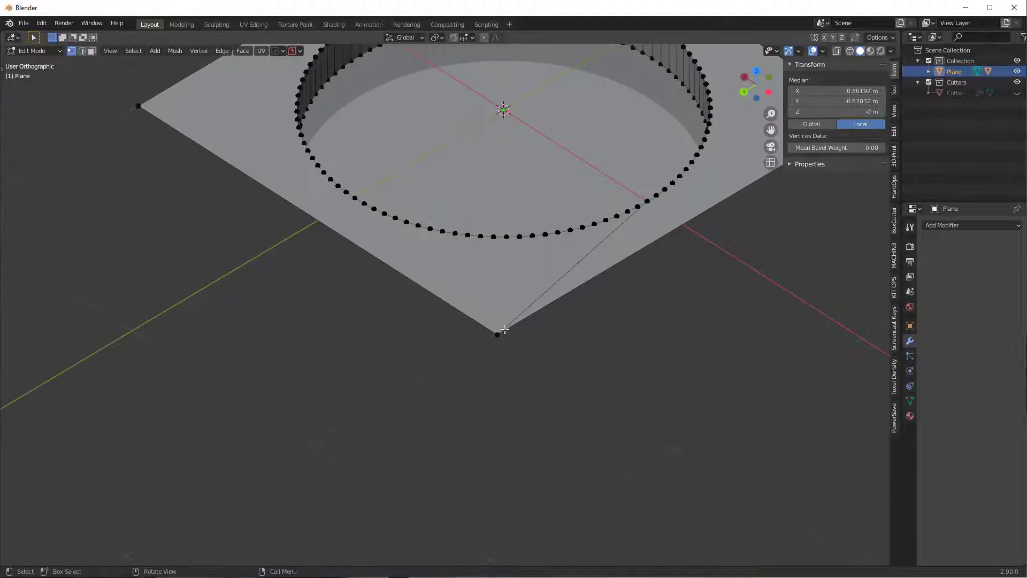
left_click(501, 334)
scroll(491, 360, "up", 1)
left_click(489, 332, "shift")
key("j")
key("Tab")
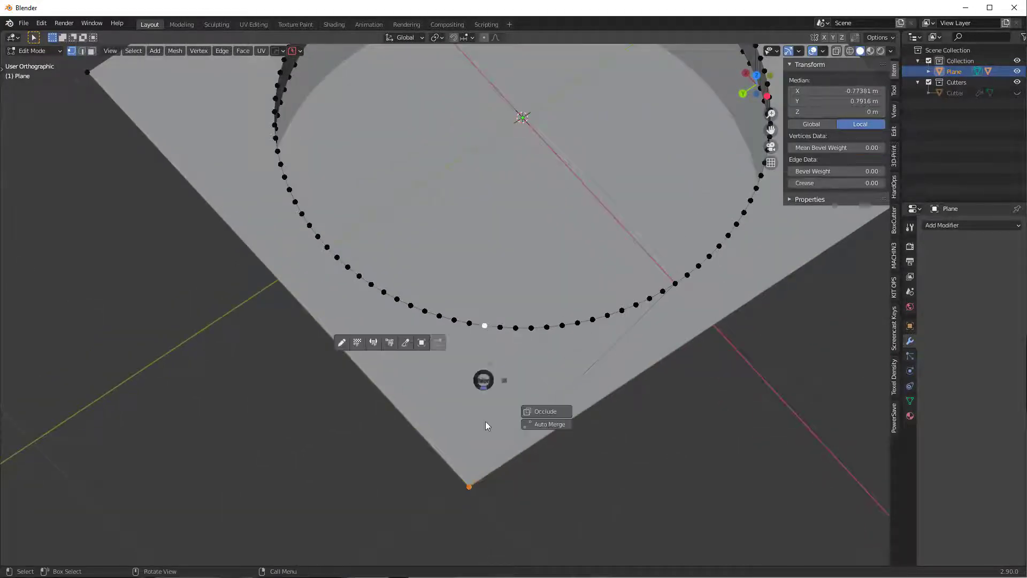
left_click(559, 398)
key("ctrl+x")
- Select the hole's rim loop and start a new 10-segment, roughly 0.1 m bevel
middle_click_drag(669, 369, 626, 381)
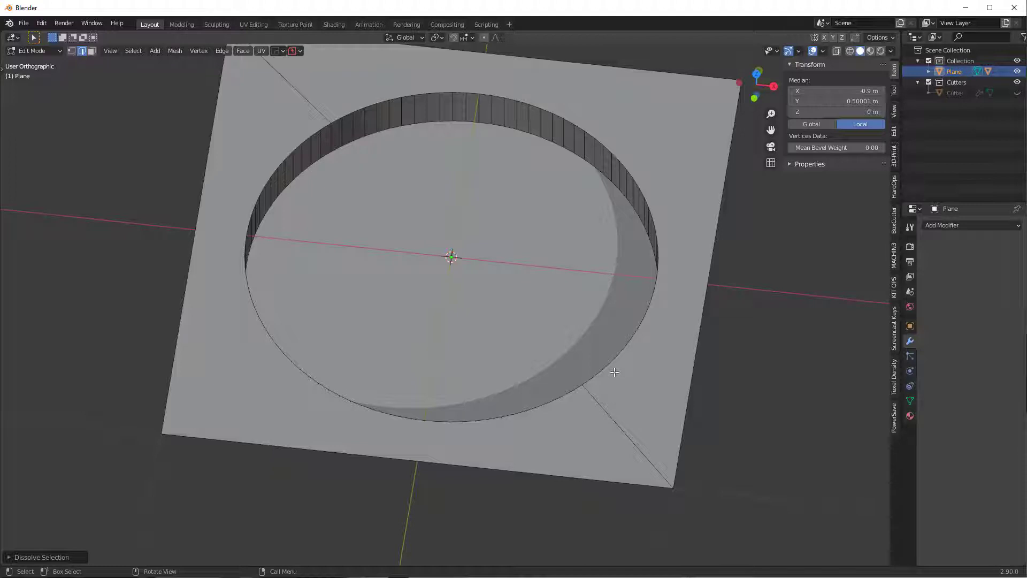
middle_click_drag(529, 434, 486, 316)
left_click(627, 276, "alt")
middle_click_drag(629, 276, 656, 293)
left_click(681, 228, "alt")
scroll(690, 230, "up", 1)
key("ctrl+b")
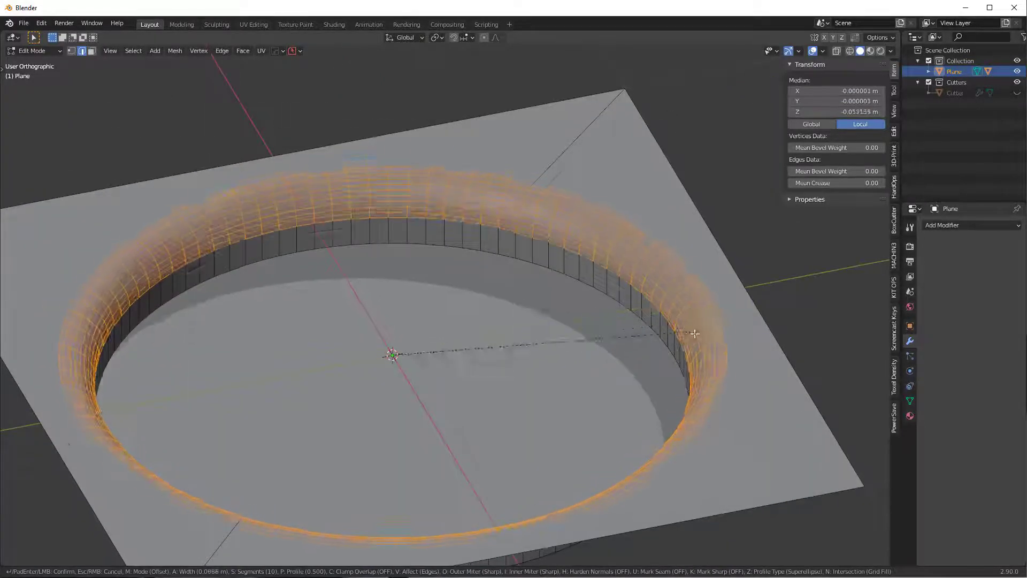
- Confirm then undo the rim bevel, and cancel a second bevel attempt, leaving the rim sharp
left_click(648, 308)
middle_click_drag(610, 282, 639, 274)
key("ctrl+z")
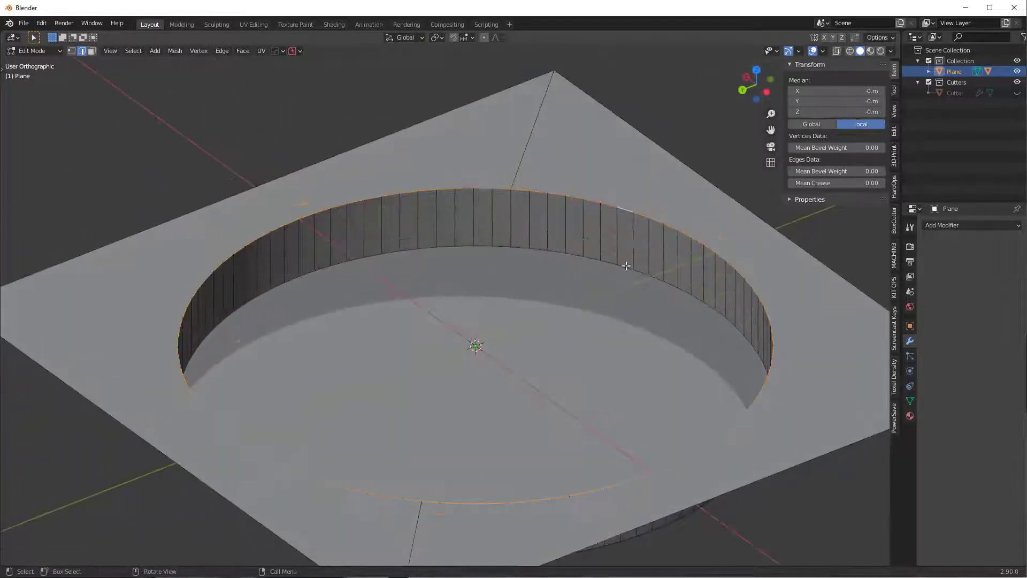
key("ctrl+b")
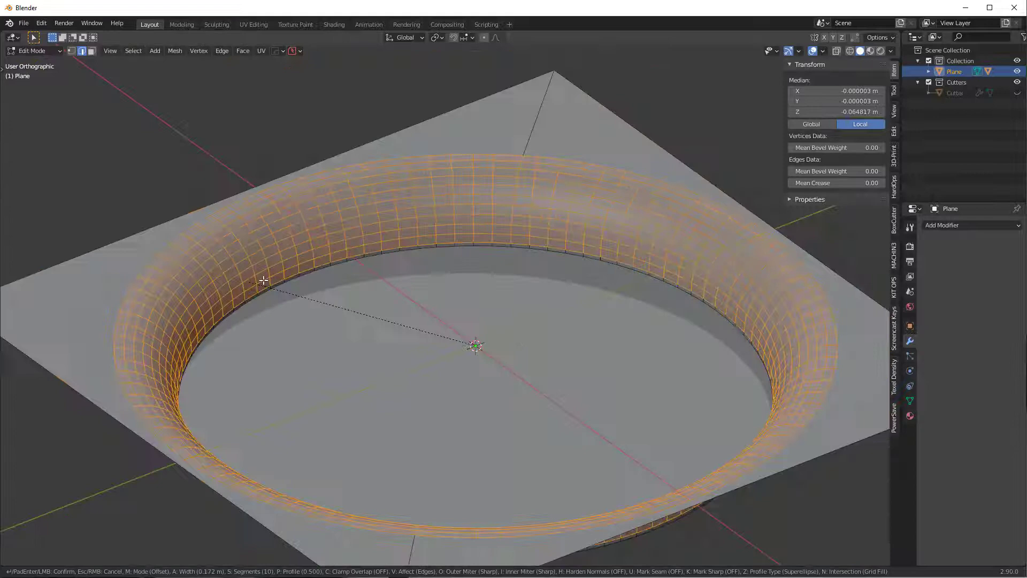
right_click(269, 280)
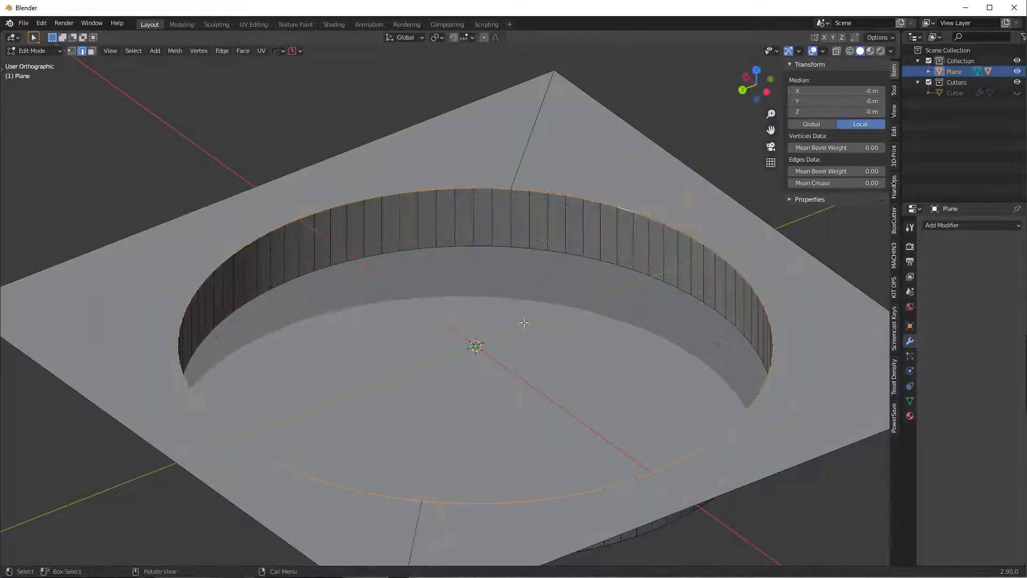
middle_click_drag(523, 324, 525, 296)
middle_click_drag(455, 219, 493, 249)
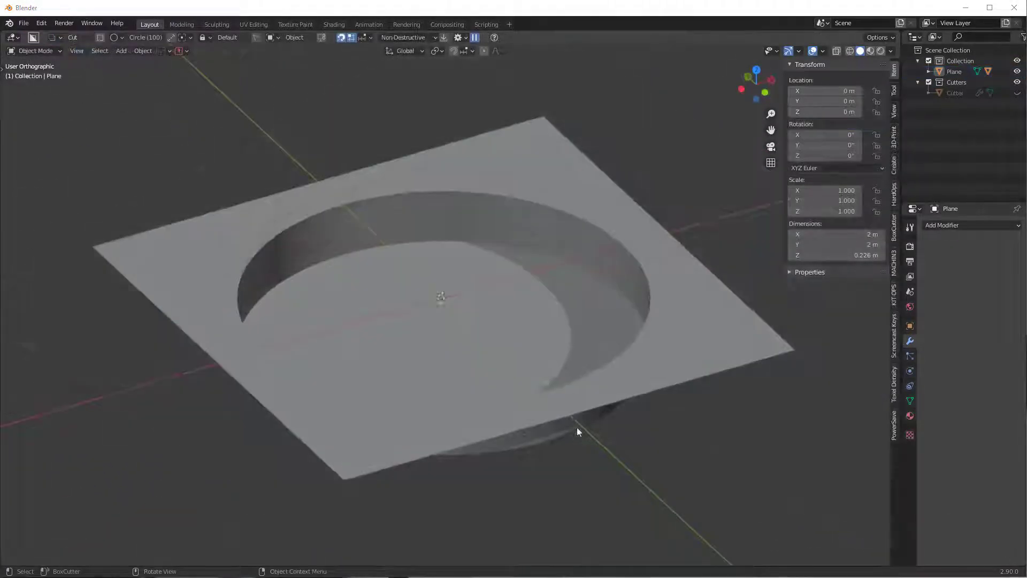
middle_click_drag(576, 427, 611, 377)
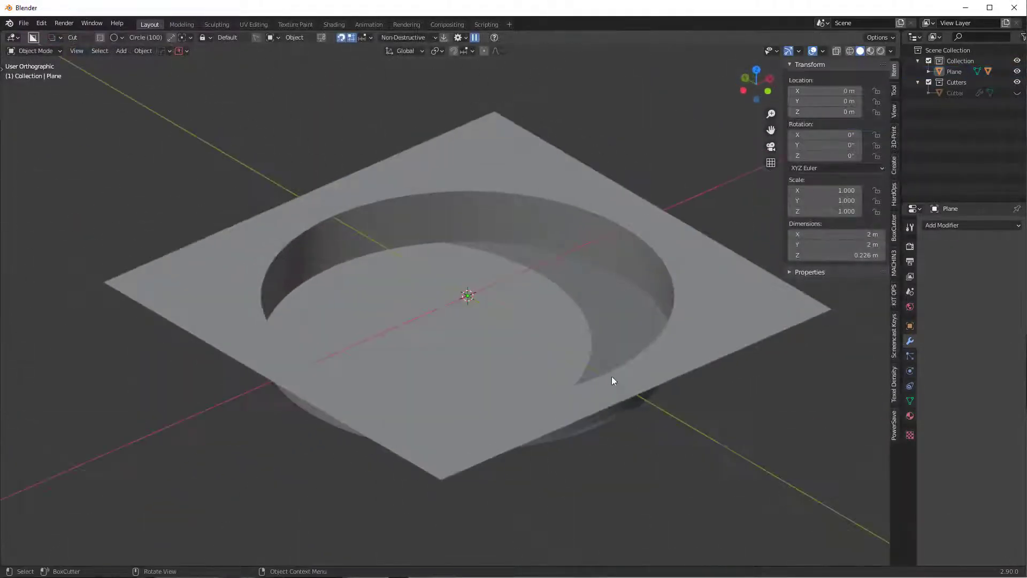
- Apply HardOps Sharpen to the plane, marking edges sharp at 30° with 60° auto smooth
scroll(612, 377, "up", 2)
left_click(557, 175)
key("q")
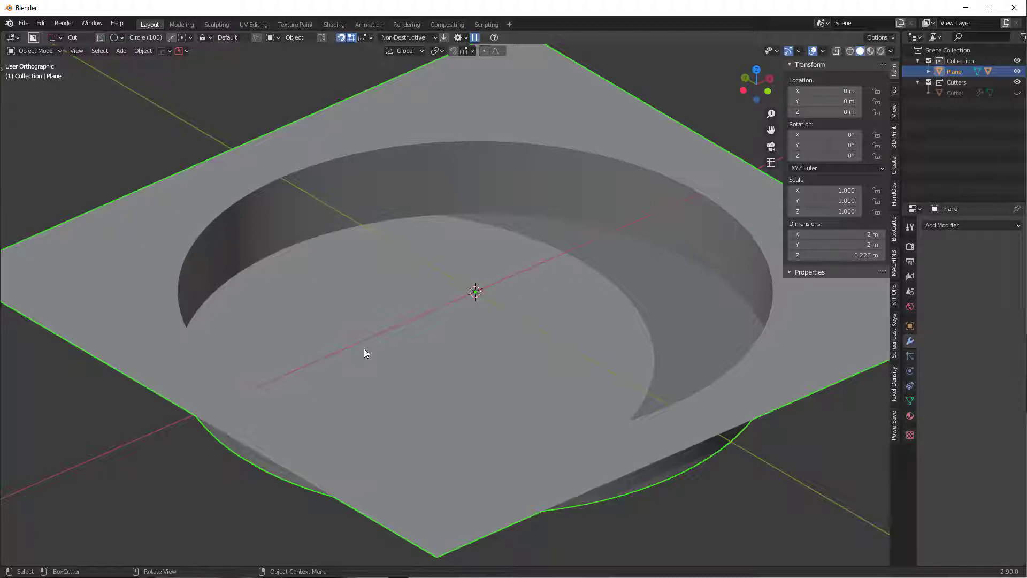
middle_click_drag(398, 275, 380, 262)
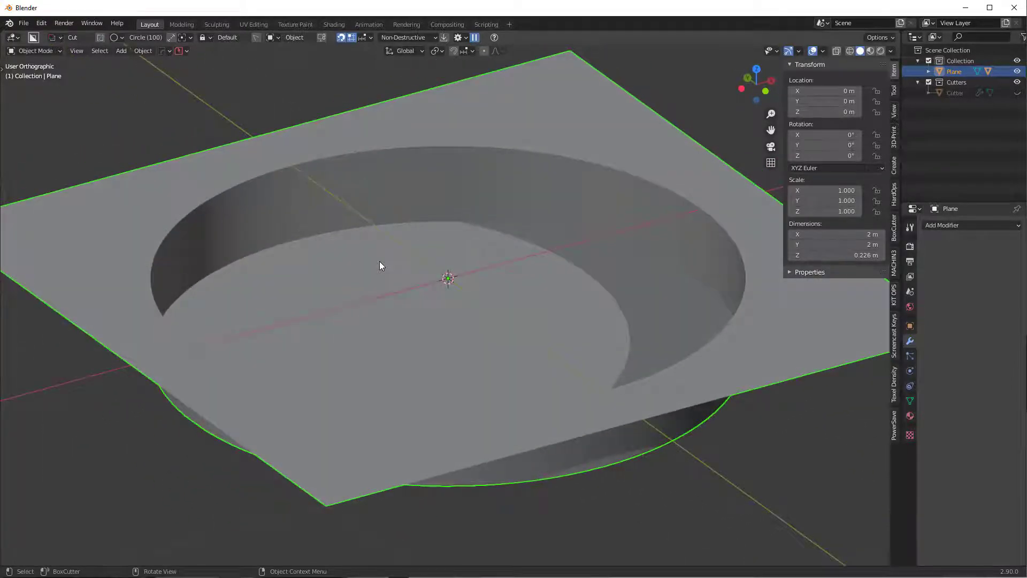
key("KP_5")
scroll(396, 256, "down", 3)
key("q")
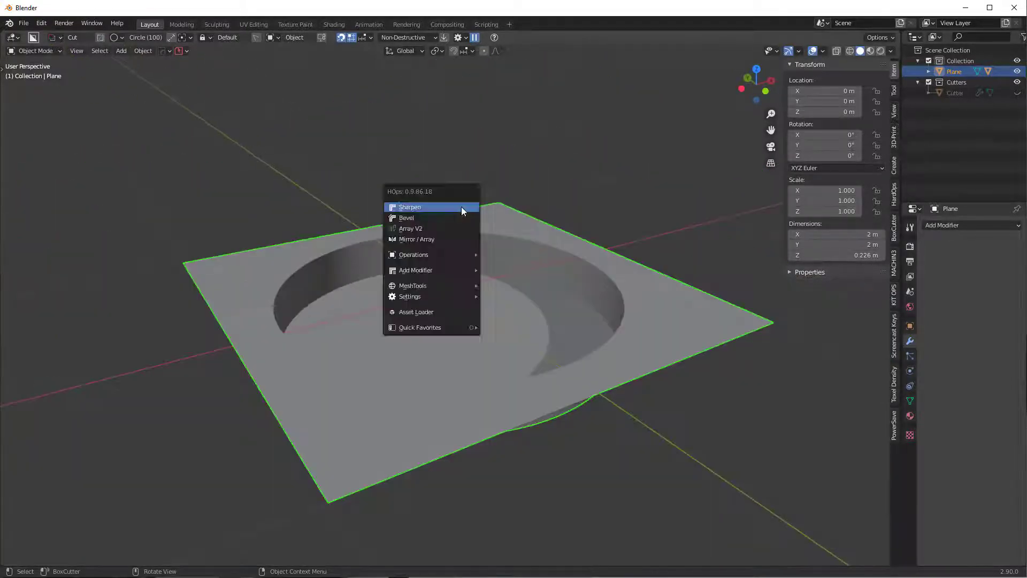
left_click(461, 206)
scroll(450, 220, "up", 4)
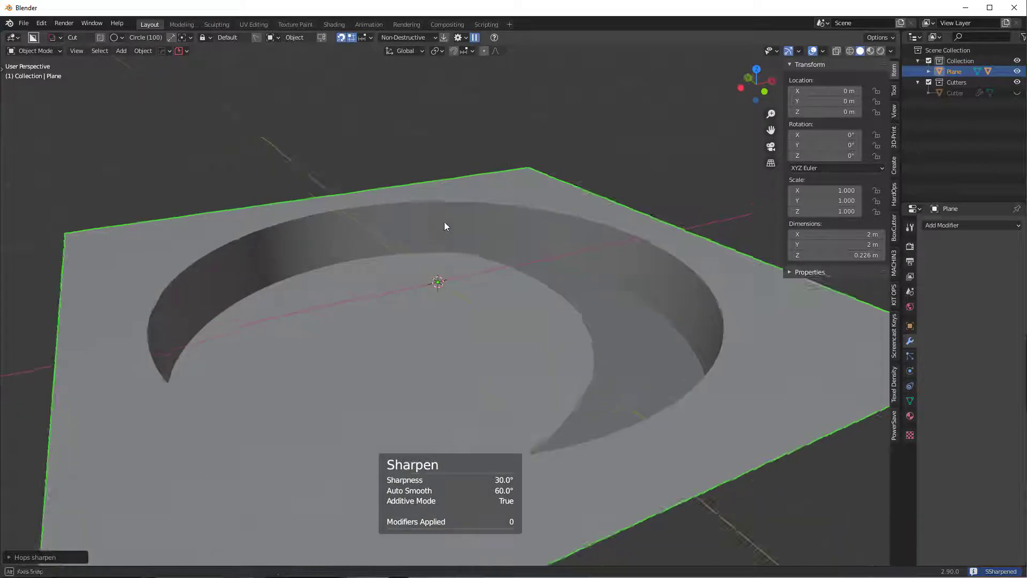
middle_click_drag(444, 226, 525, 419)
- Enter Edit Mode on the plane and deselect all faces
key("Tab")
key("alt+a")
middle_click_drag(648, 454, 572, 407)
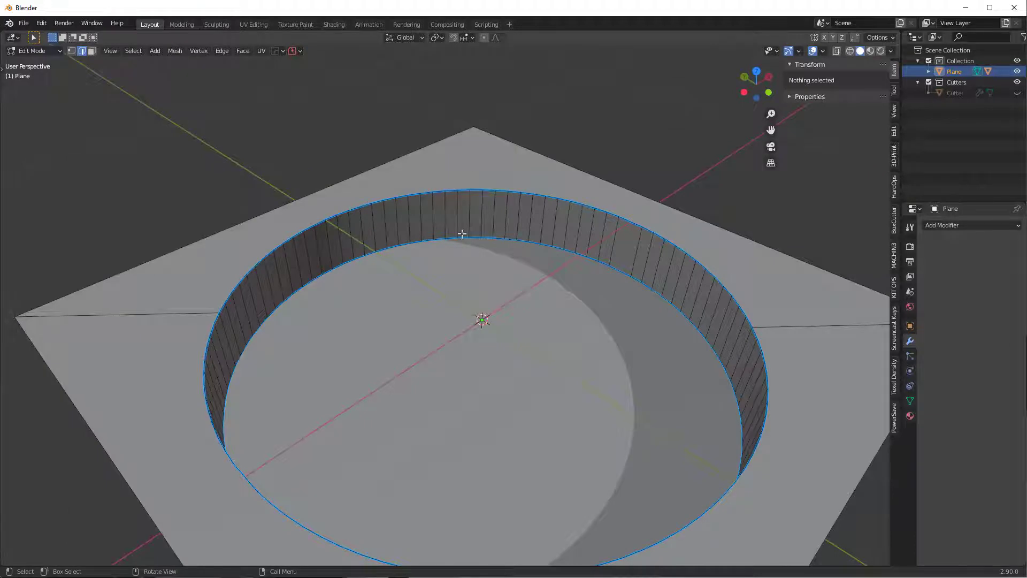
- Select both halves of the recess rim edge loop and bevel it
scroll(462, 234, "down", 3)
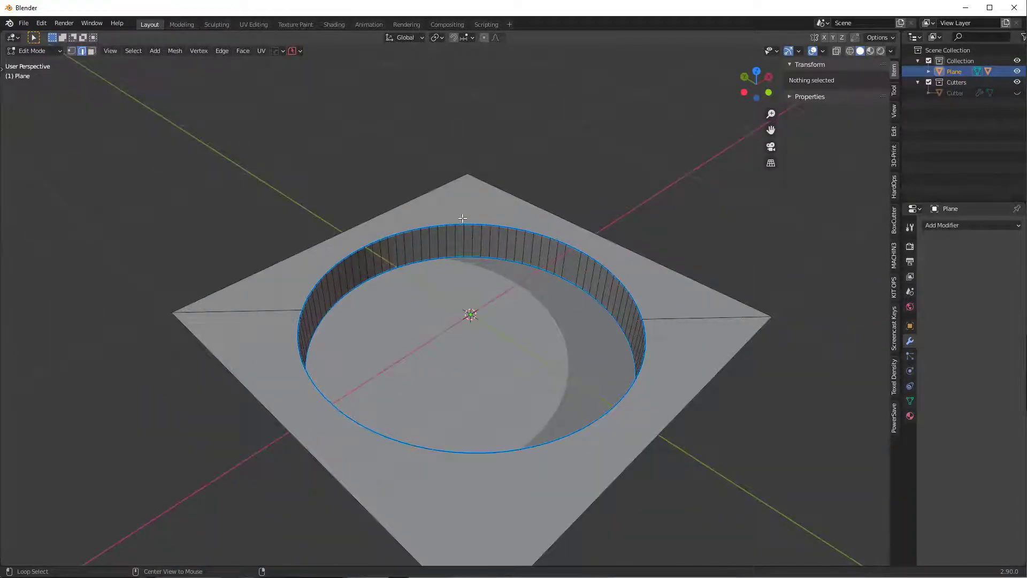
left_click(462, 219, "alt")
left_click(658, 357, "alt+shift")
middle_click_drag(658, 355, 570, 361)
scroll(570, 361, "up", 2)
scroll(618, 360, "down", 1)
key("ctrl+b")
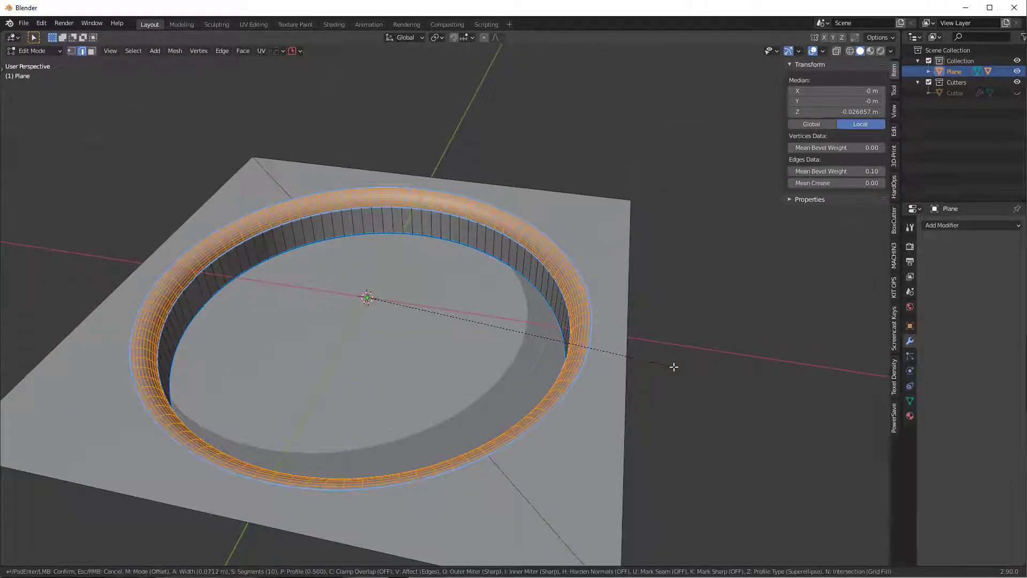
scroll(674, 368, "up", 12)
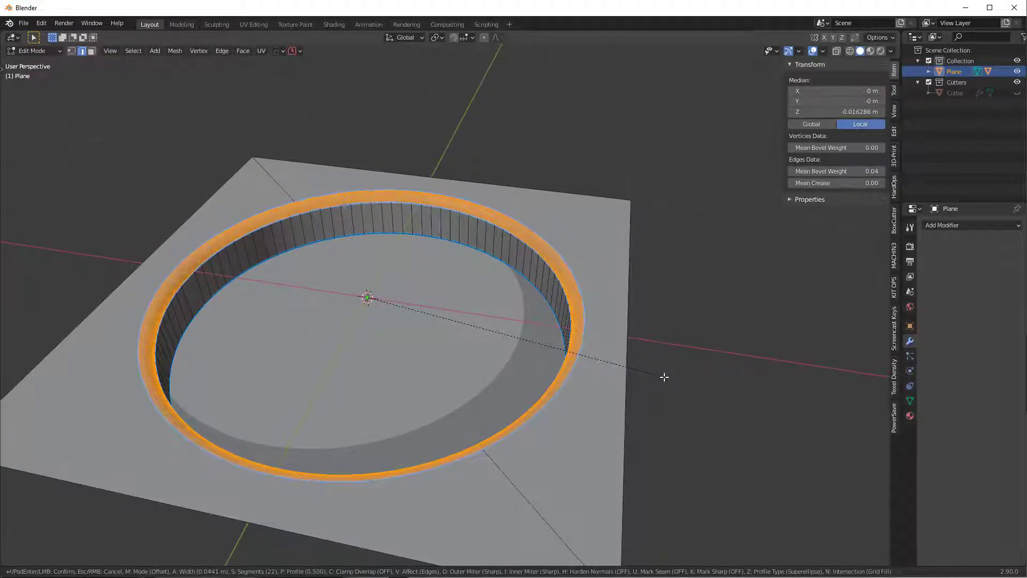
left_click(665, 377)
middle_click_drag(530, 345, 502, 280)
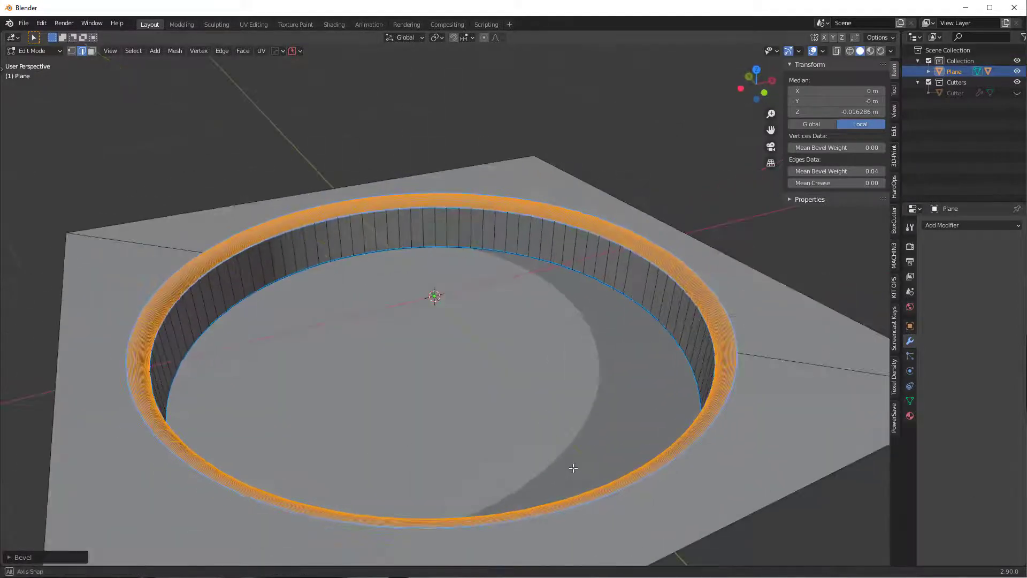
- Inset the recess floor face twice and start moving the inner face along Z
key("3")
left_click(504, 375)
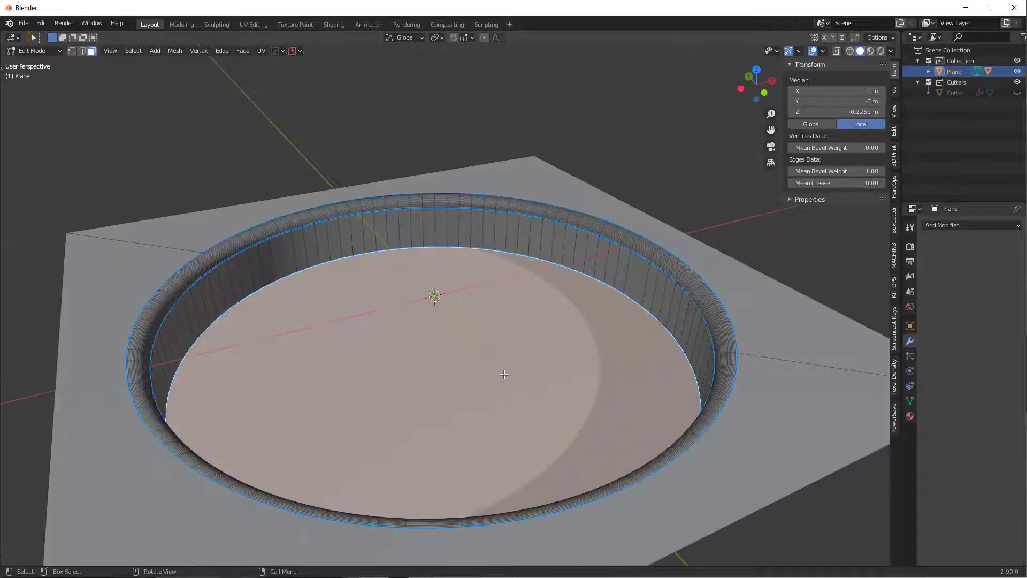
key("i")
left_click(615, 410)
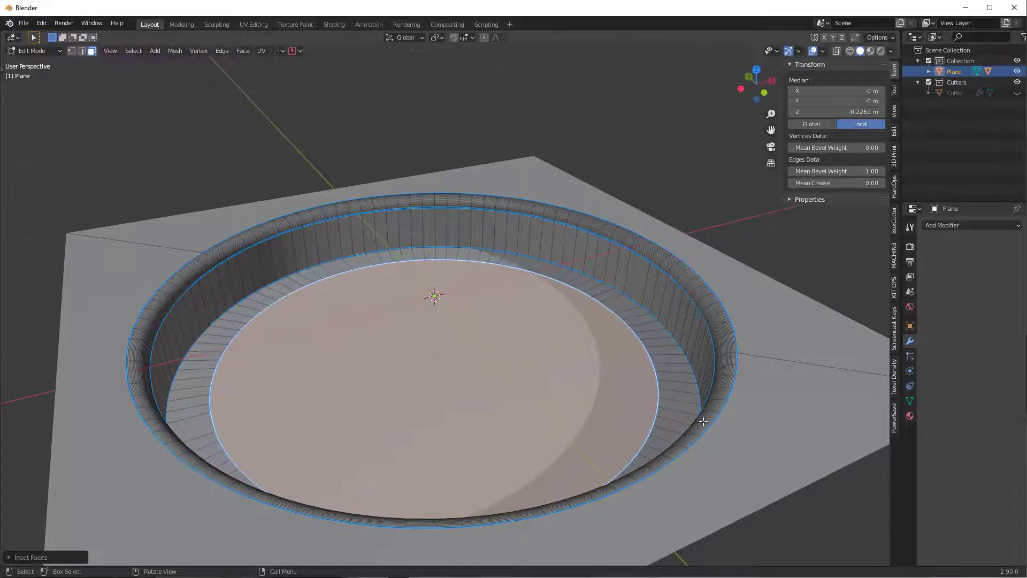
key("i")
left_click(659, 428)
key("g")
key("z")
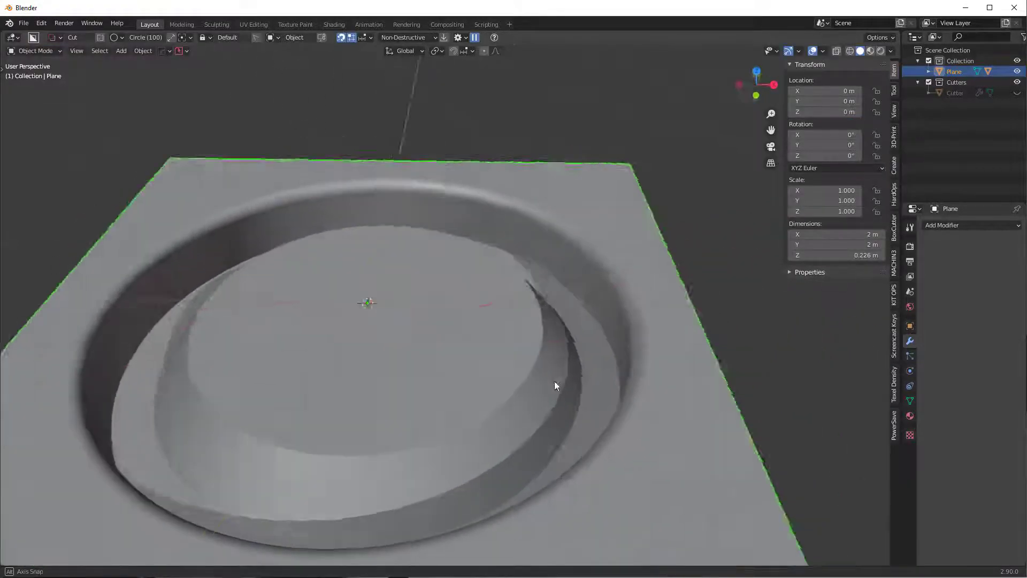
- Lower the inner disc vertically along Z in Edit Mode
middle_click_drag(555, 381, 594, 345)
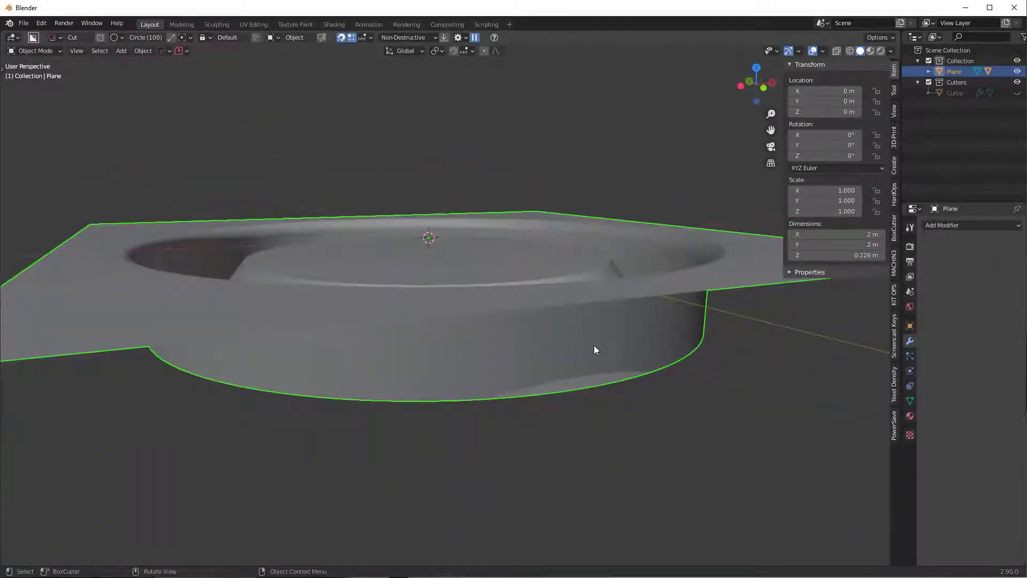
key("Tab")
key("g")
key("z")
left_click(678, 361)
- Select the inner ledge and disc rim edge loops and give them a wide bevel
middle_click_drag(679, 361, 500, 378)
scroll(501, 379, "up", 2)
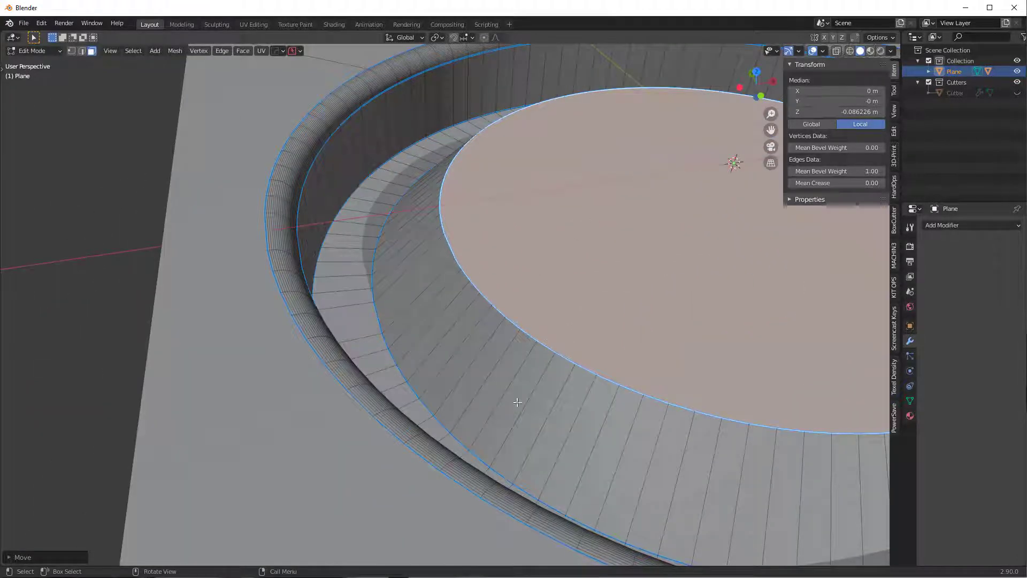
scroll(580, 288, "down", 3)
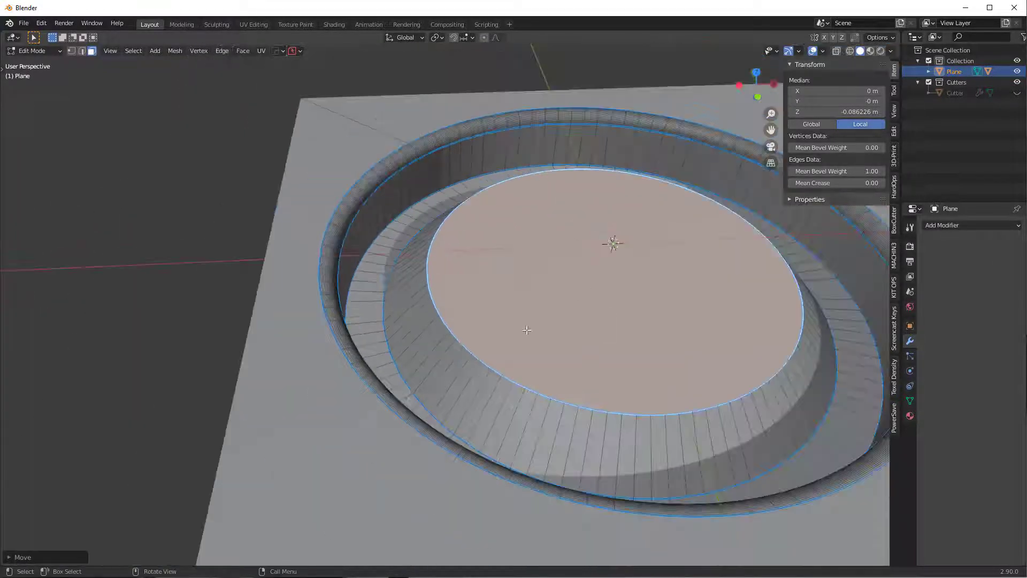
scroll(406, 352, "up", 1)
left_click(367, 315, "alt+shift")
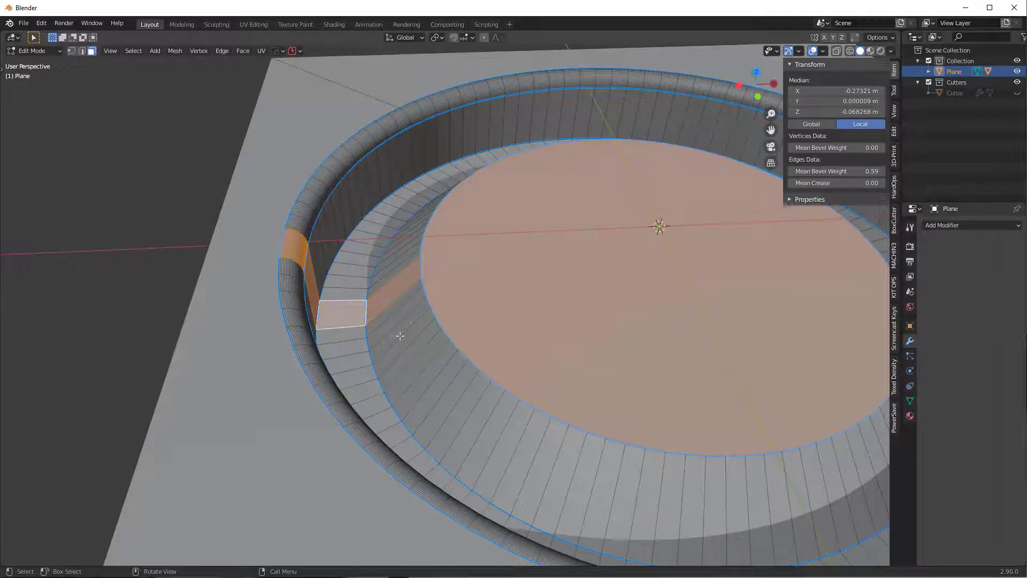
key("2")
left_click(365, 307, "alt")
left_click(423, 283, "alt+shift")
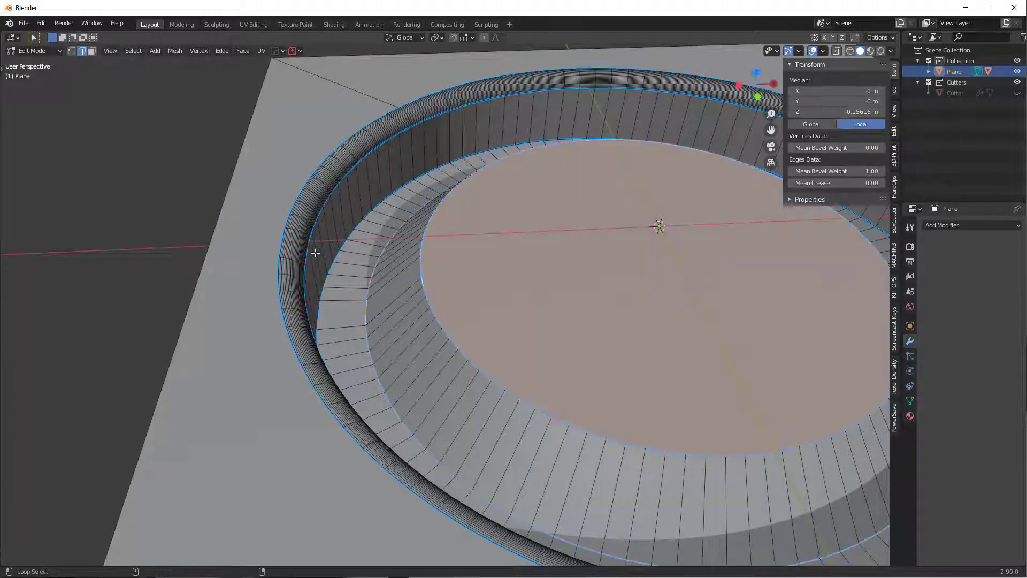
key("KP_Decimal")
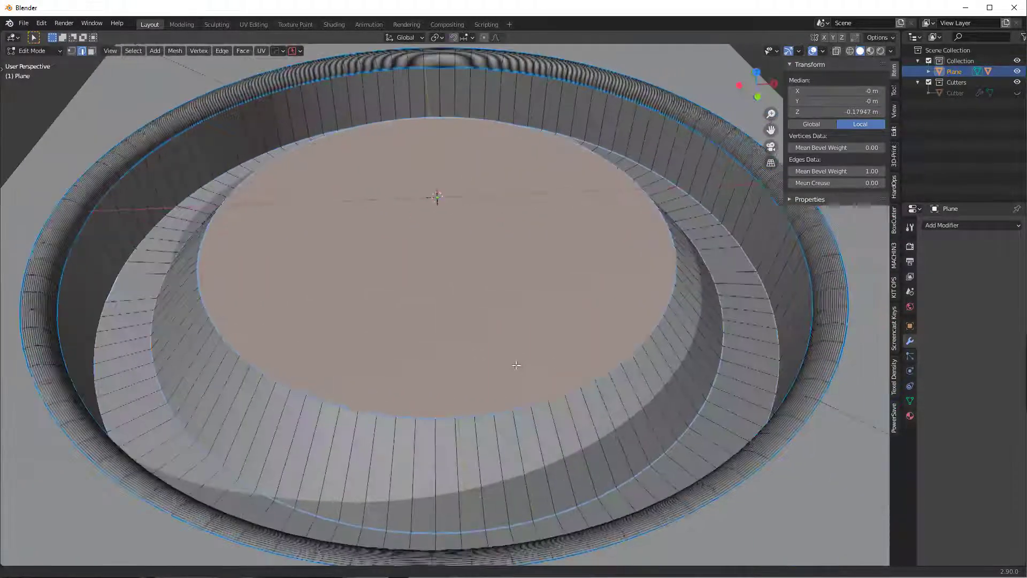
key("ctrl+b")
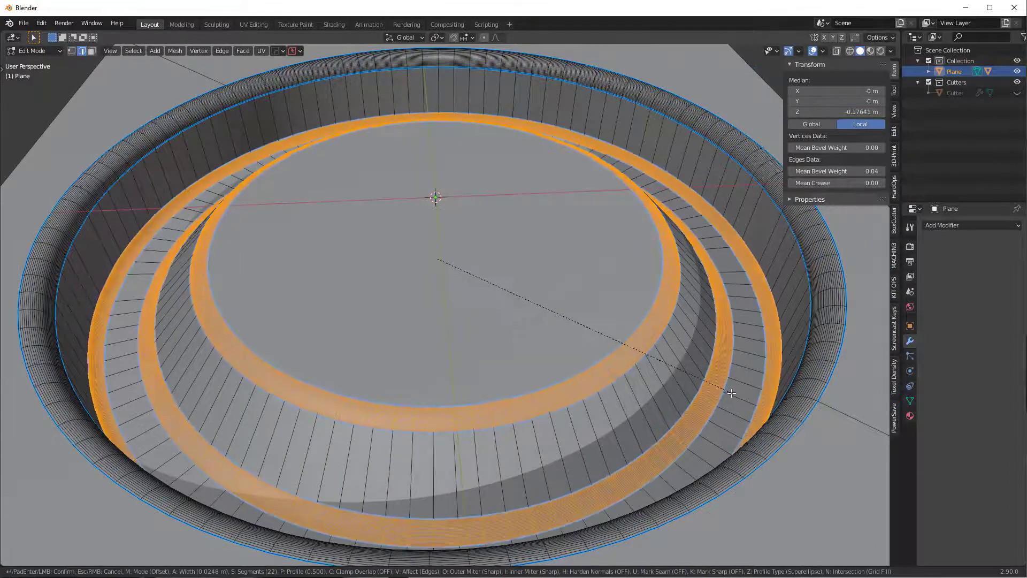
left_click(732, 394)
key("Tab")
- Inspect the bevelled ring from several angles, briefly toggling the plane into Edit Mode
scroll(588, 337, "down", 5)
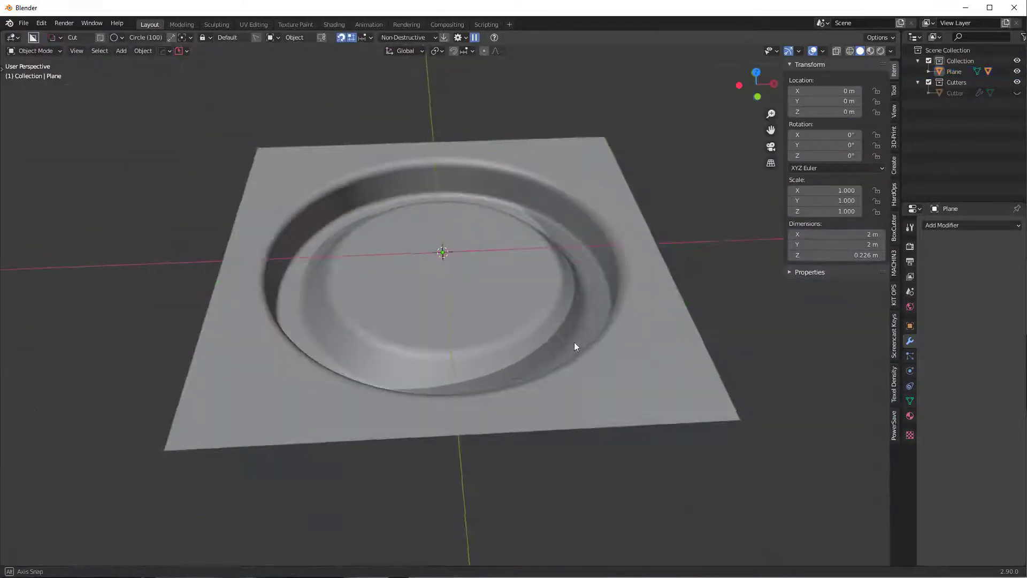
middle_click_drag(573, 344, 602, 363)
scroll(526, 370, "up", 3)
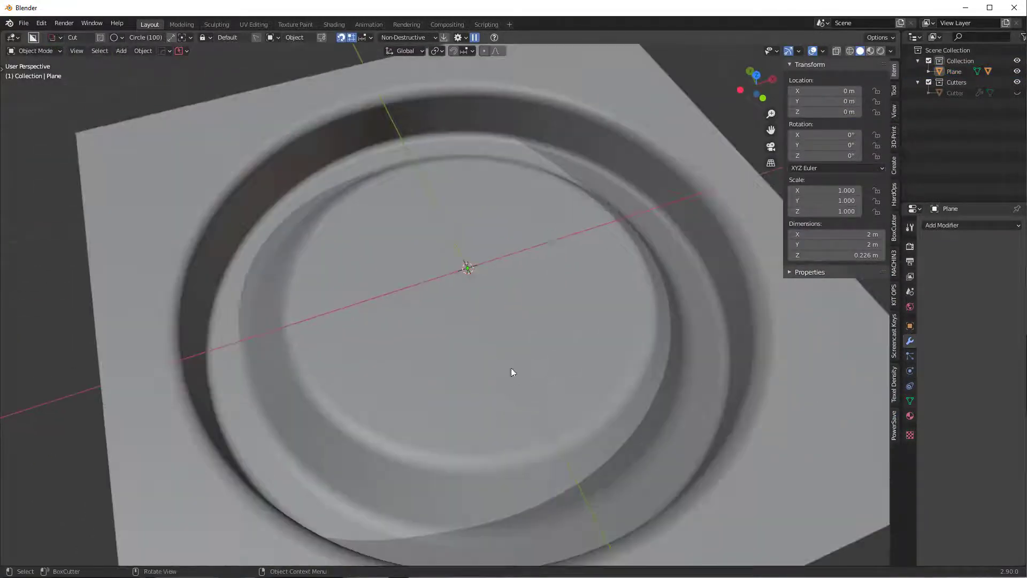
middle_click_drag(511, 367, 518, 329)
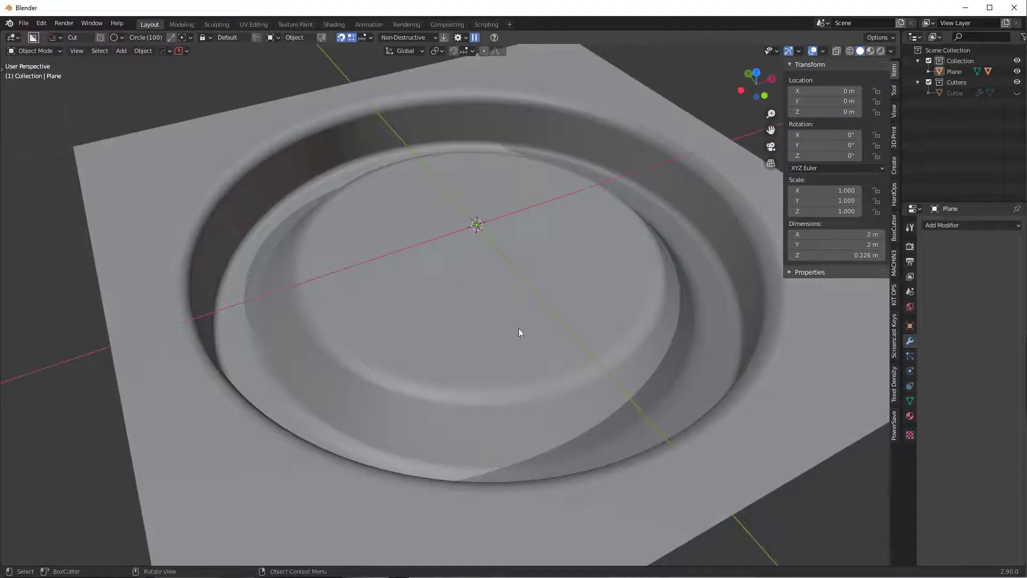
middle_click_drag(694, 339, 676, 342)
left_click(674, 342)
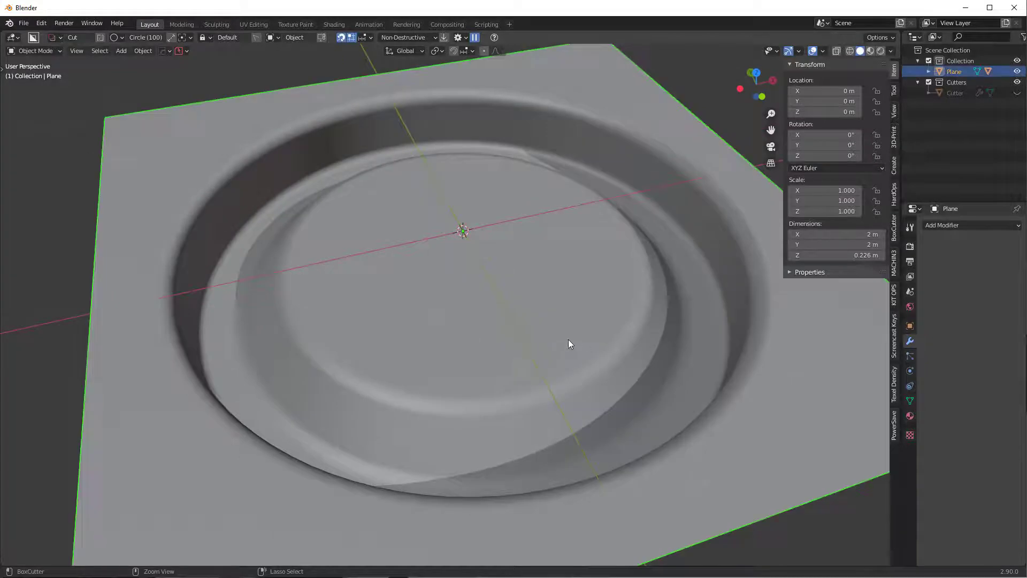
key("Tab")
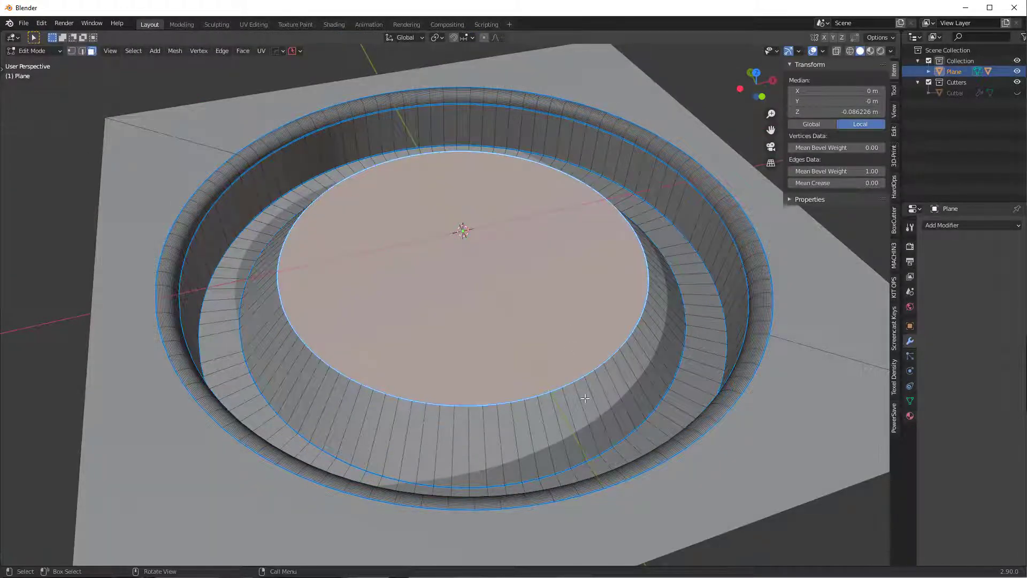
key("Tab")
scroll(604, 242, "down", 2)
middle_click_drag(604, 241, 599, 233)
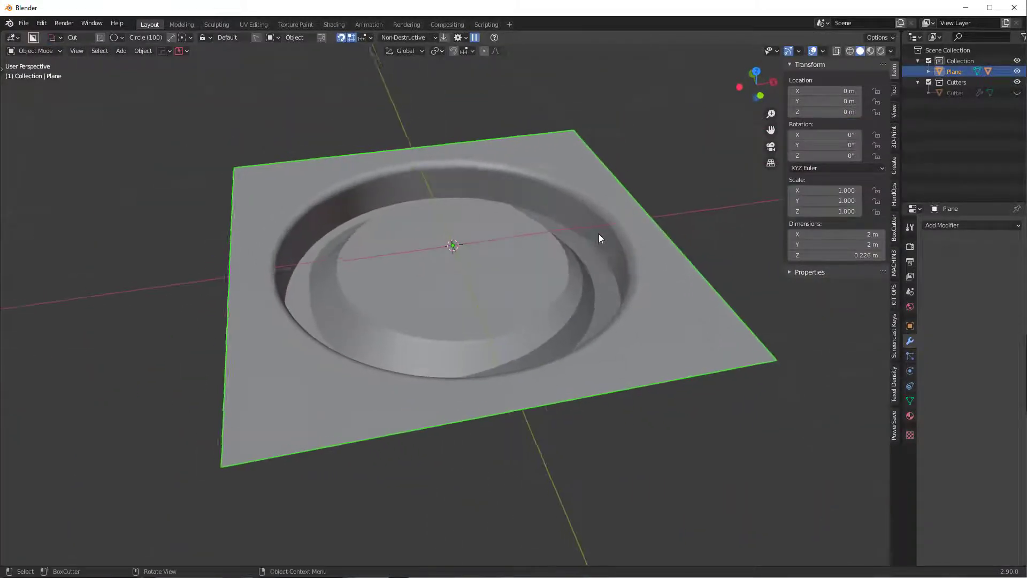
scroll(585, 234, "up", 1)
- Add a HardOps Bevel modifier to the plane at 0.052 m width with 19 segments
key("q")
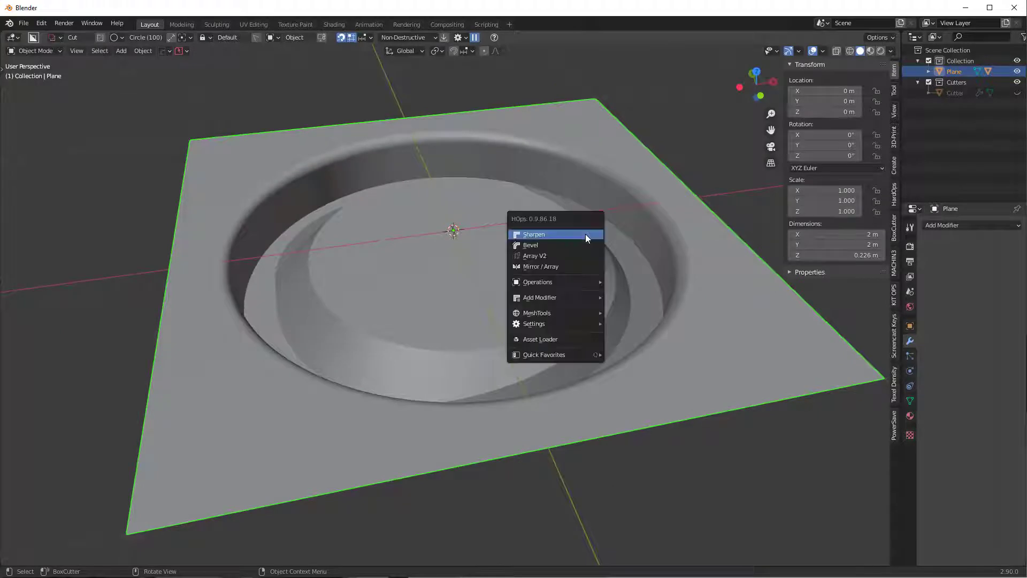
left_click(585, 242)
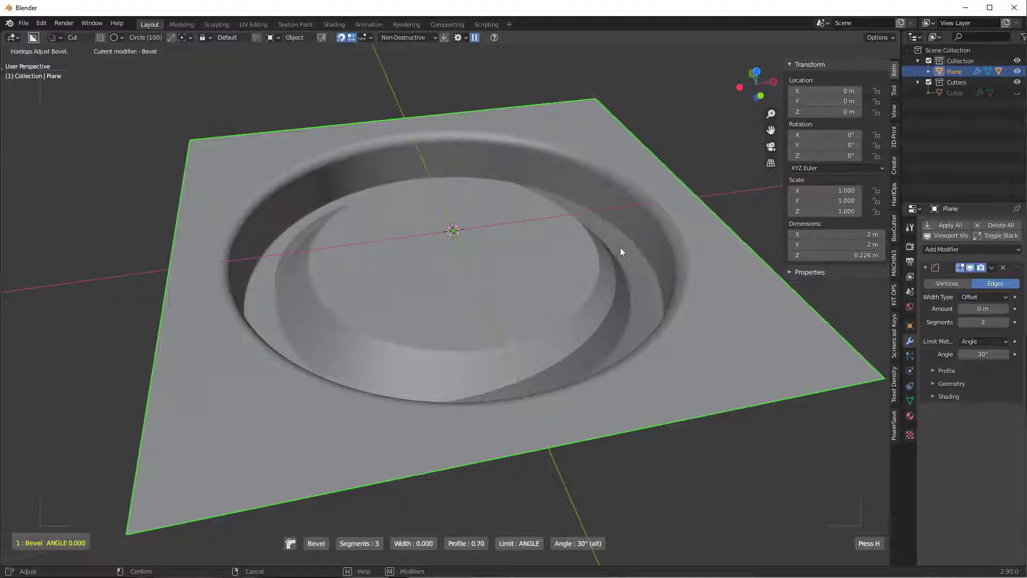
scroll(627, 252, "up", 12)
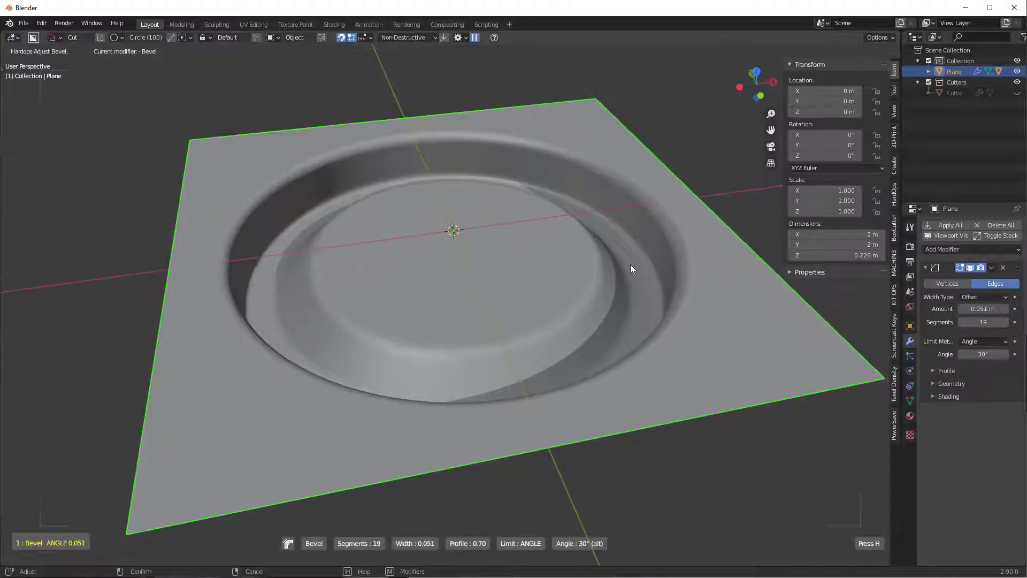
left_click(630, 265)
mouse_move(670, 266)
middle_mouse_down()
mouse_move(657, 283)
mouse_move(676, 269)
middle_mouse_up()
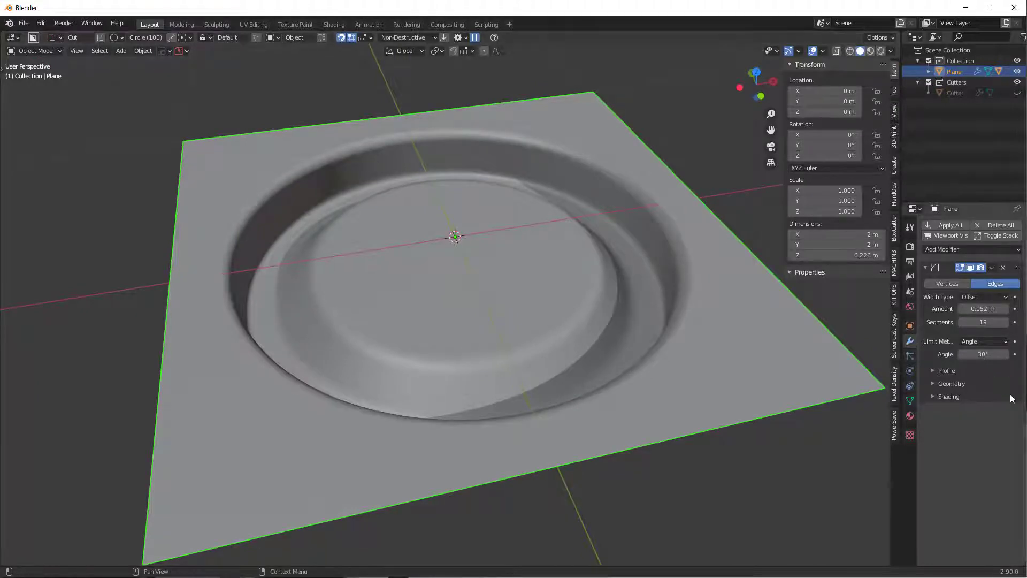
- Add a Weighted Normal modifier and raise its weight to 100
left_click(945, 249)
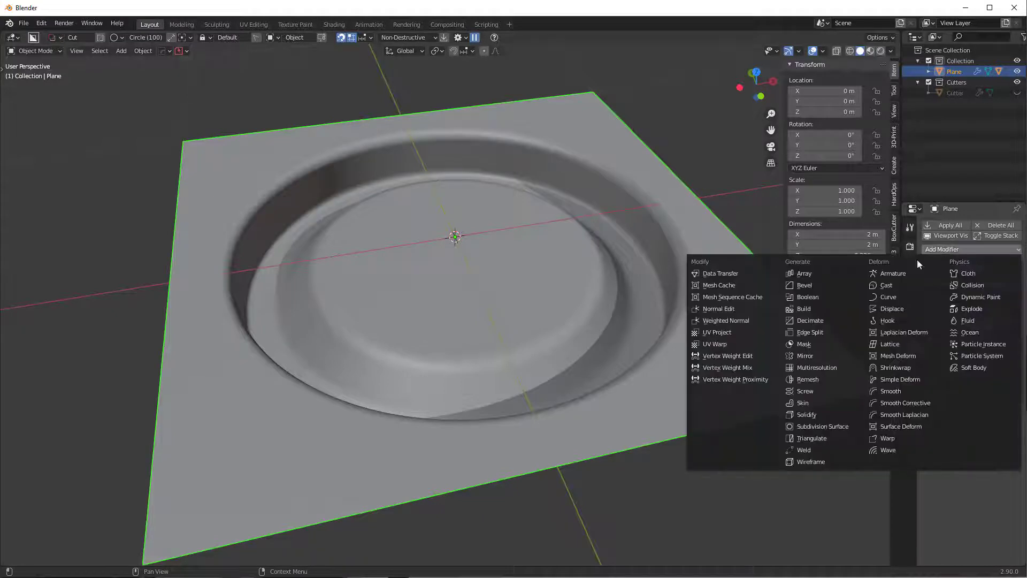
left_click(749, 320)
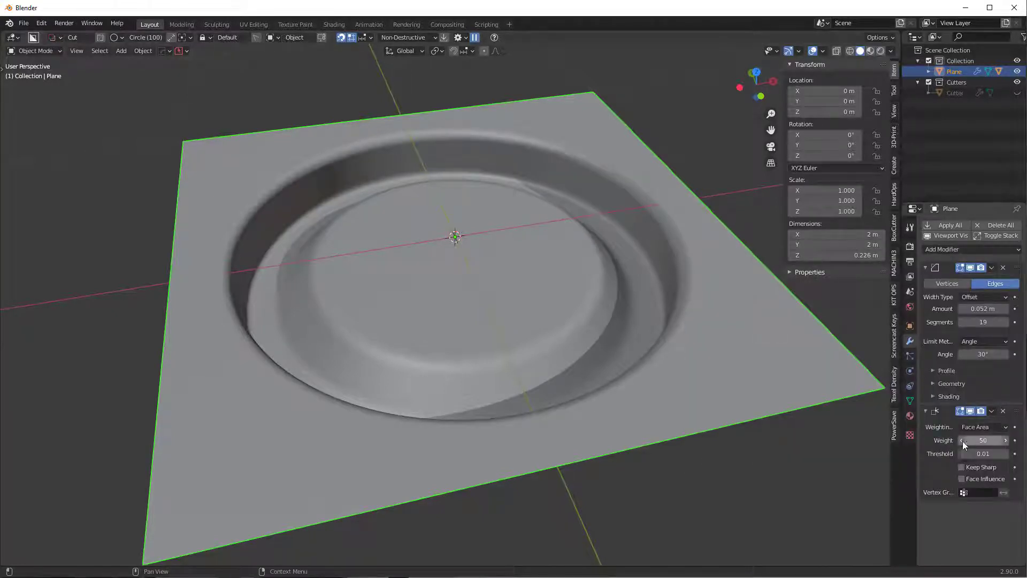
left_click_drag(985, 440, 1017, 440)
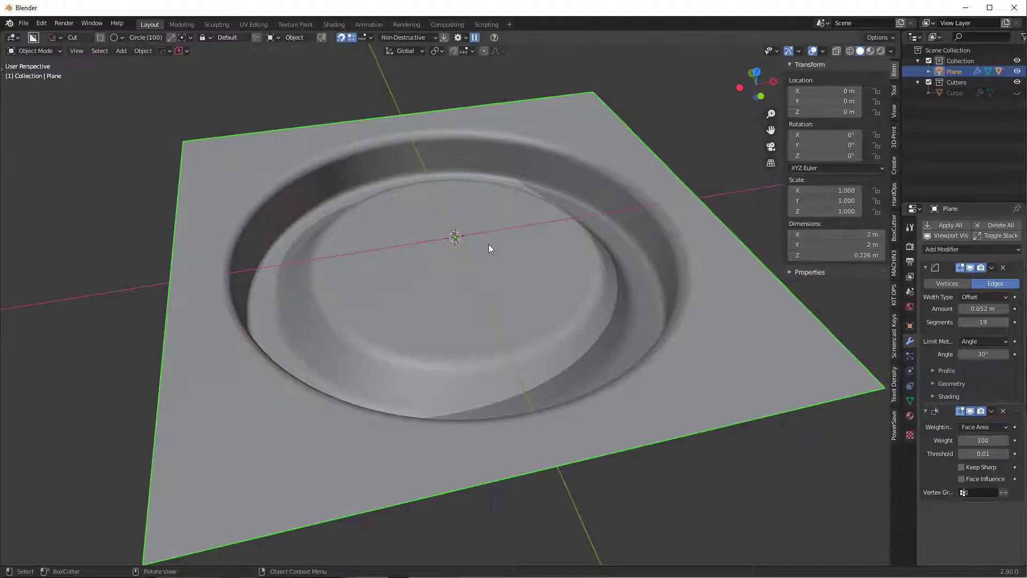
middle_click_drag(488, 244, 417, 282)
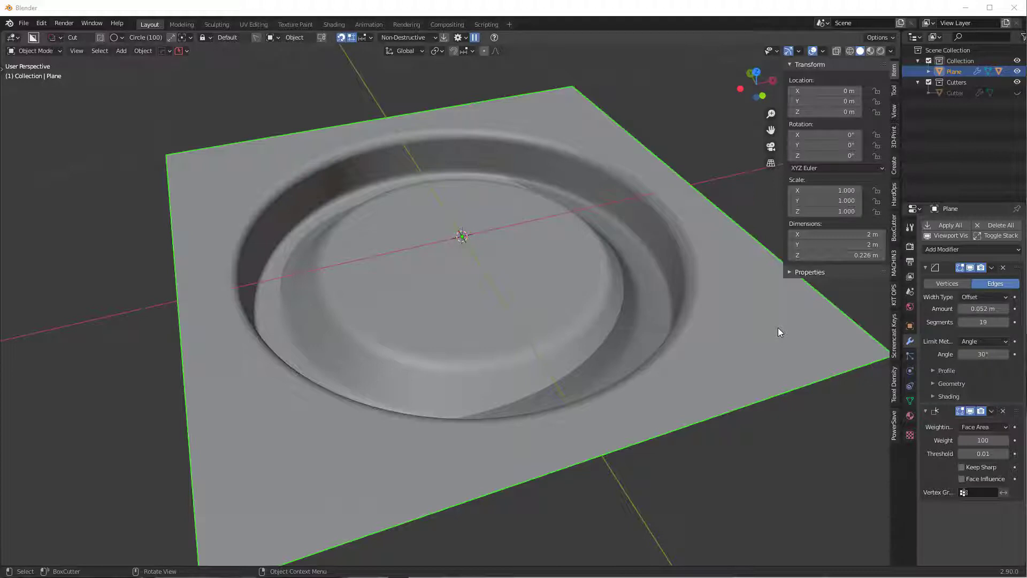
- Apply the Bevel and Weighted Normal modifiers to the plane
left_click(1003, 267)
left_click(993, 268)
left_click(980, 281)
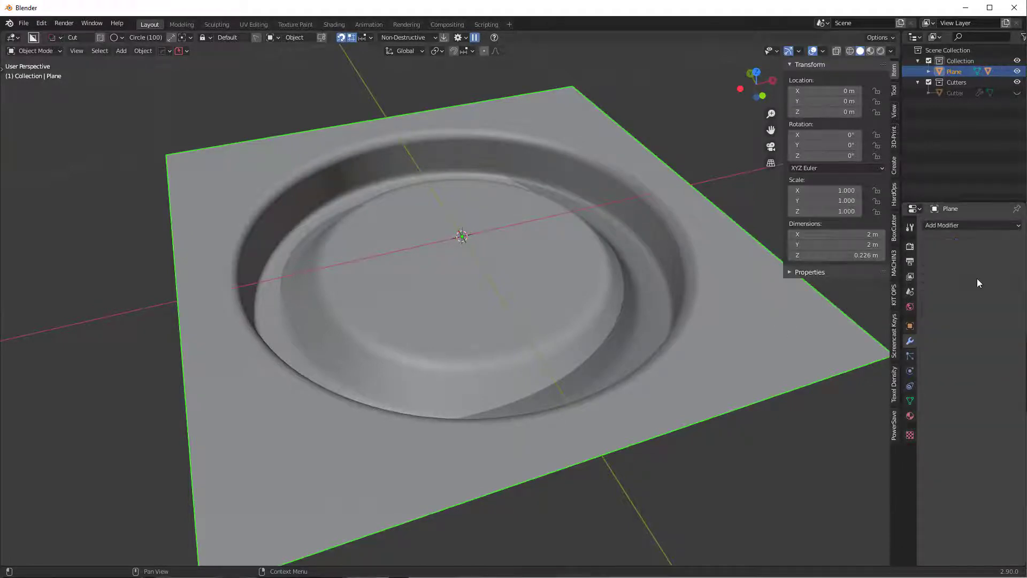
middle_click_drag(569, 344, 449, 364)
- Inspect the baked ring geometry in face editing mode, then return to Object Mode
key("Tab")
left_click(725, 416)
middle_click_drag(725, 415, 428, 396)
scroll(373, 428, "up", 4)
scroll(373, 428, "up", 10)
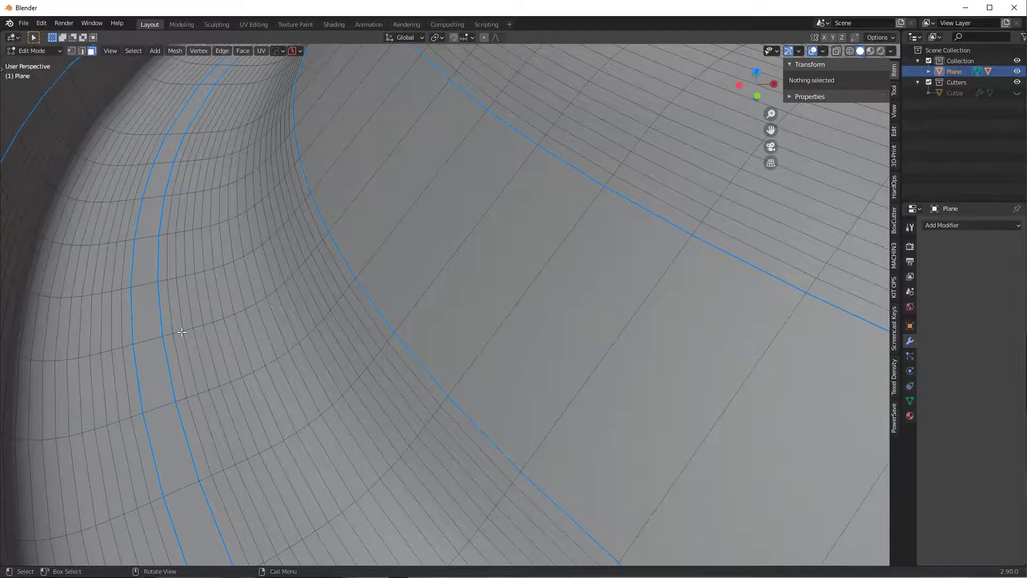
scroll(503, 353, "down", 8)
middle_click_drag(623, 348, 632, 369)
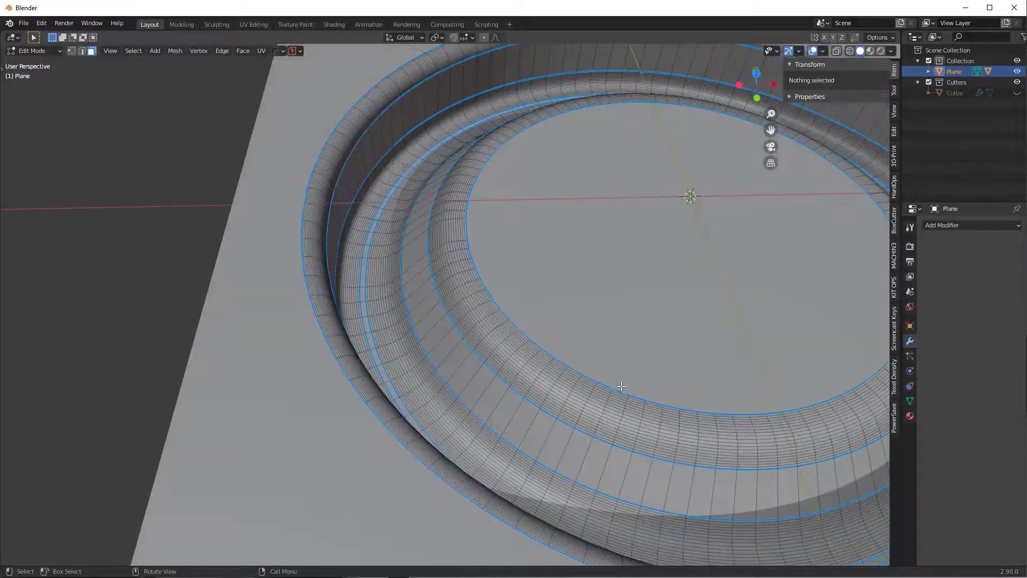
key("Tab")
left_click(622, 315)
- Show the DECALmachine panels in the MACHIN3 sidebar tab
scroll(622, 278, "down", 3)
middle_click_drag(622, 279, 490, 294, "shift")
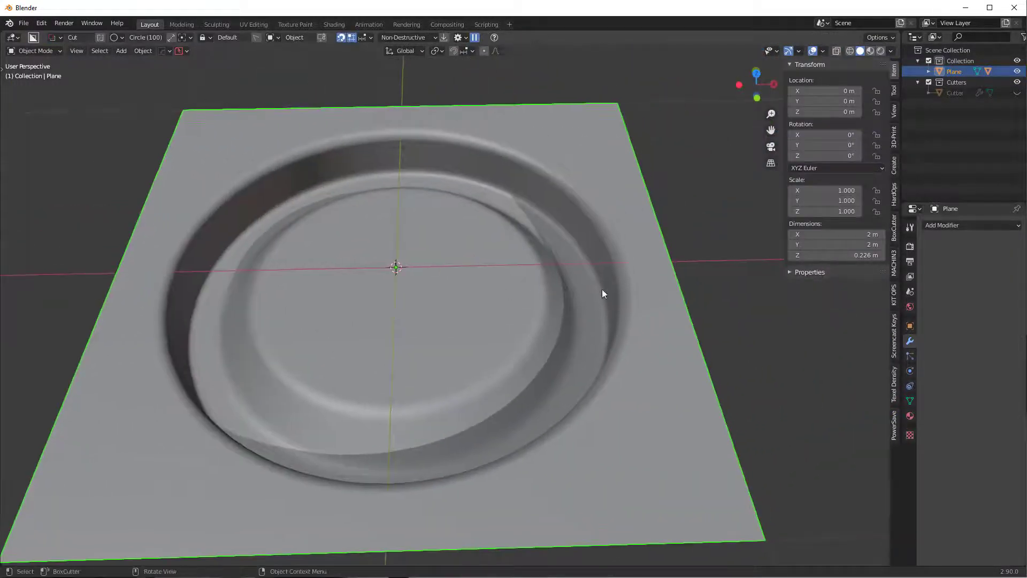
left_click(895, 263)
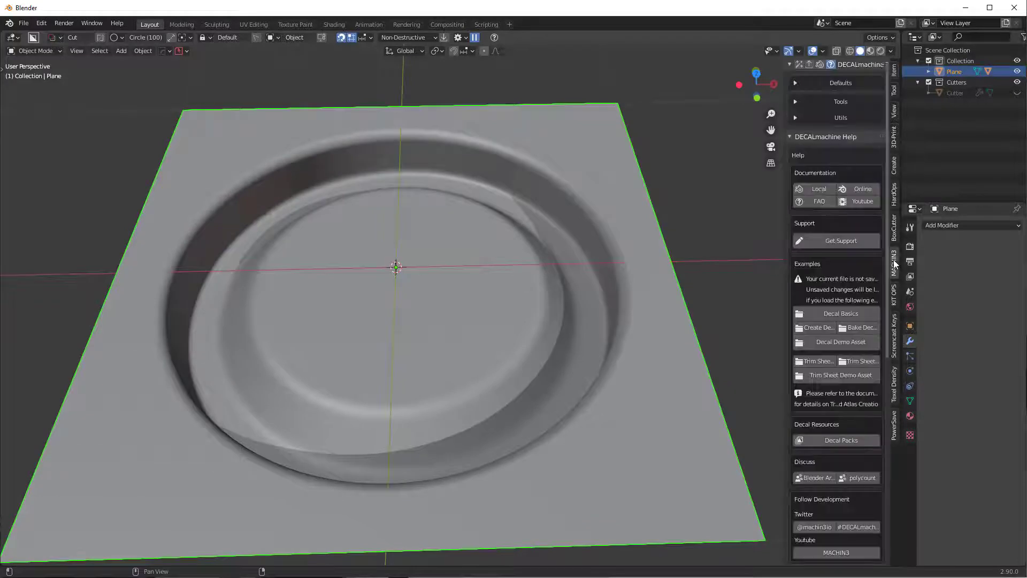
- Open DECALmachine's Create settings and make a simple decal from the recessed plane
left_click(800, 64)
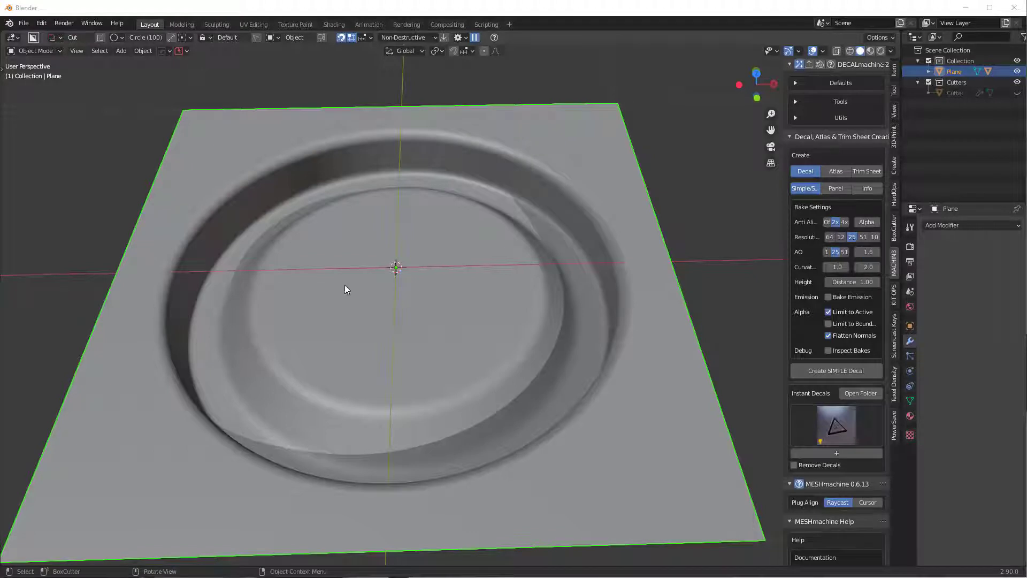
middle_click_drag(483, 338, 738, 249)
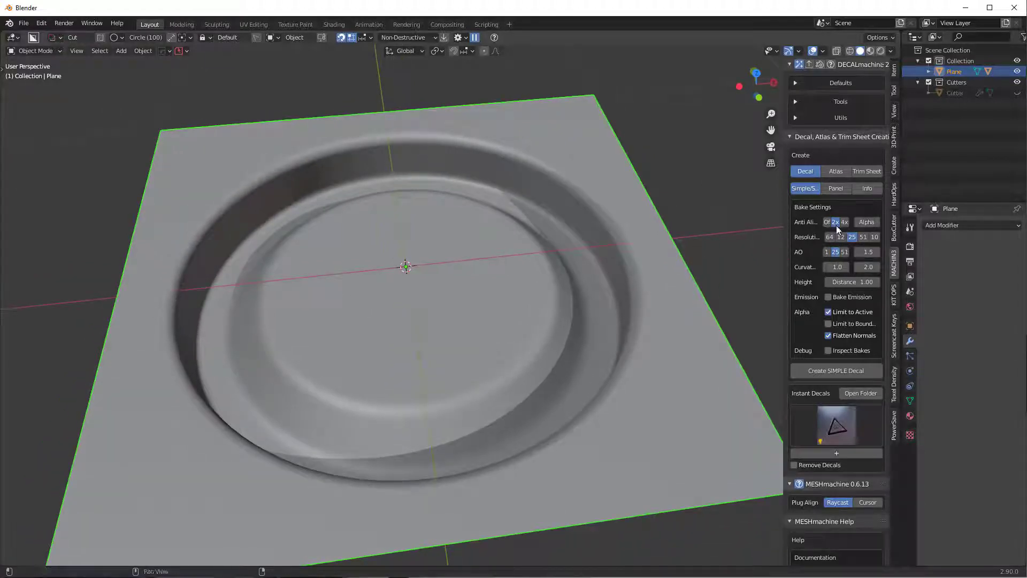
scroll(463, 309, "down", 3)
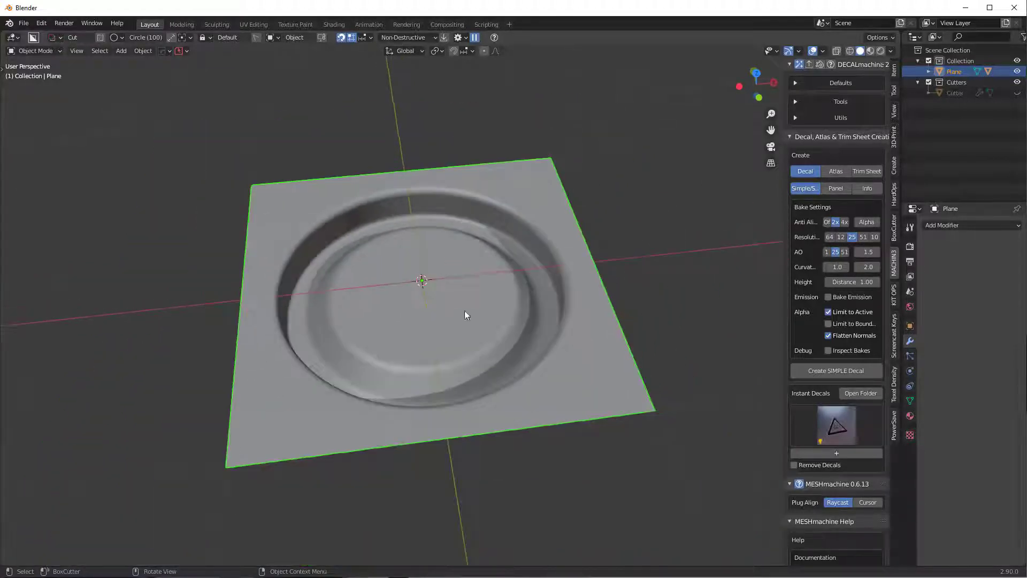
scroll(454, 319, "up", 3)
left_click(852, 374)
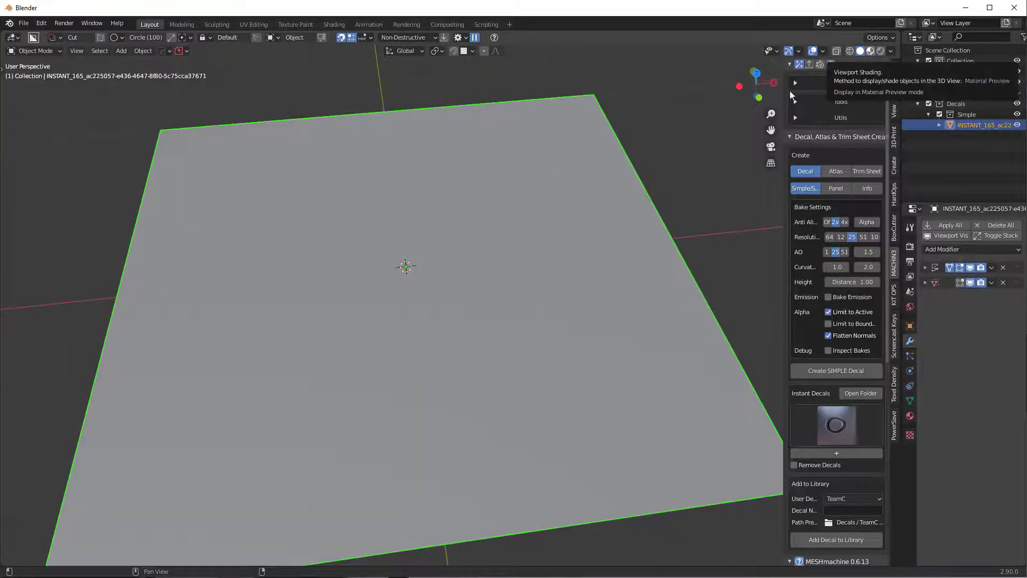
- In Material Preview and local view, adjust the decal's parallax to -0.297
left_click(870, 51)
key("KP_Divide")
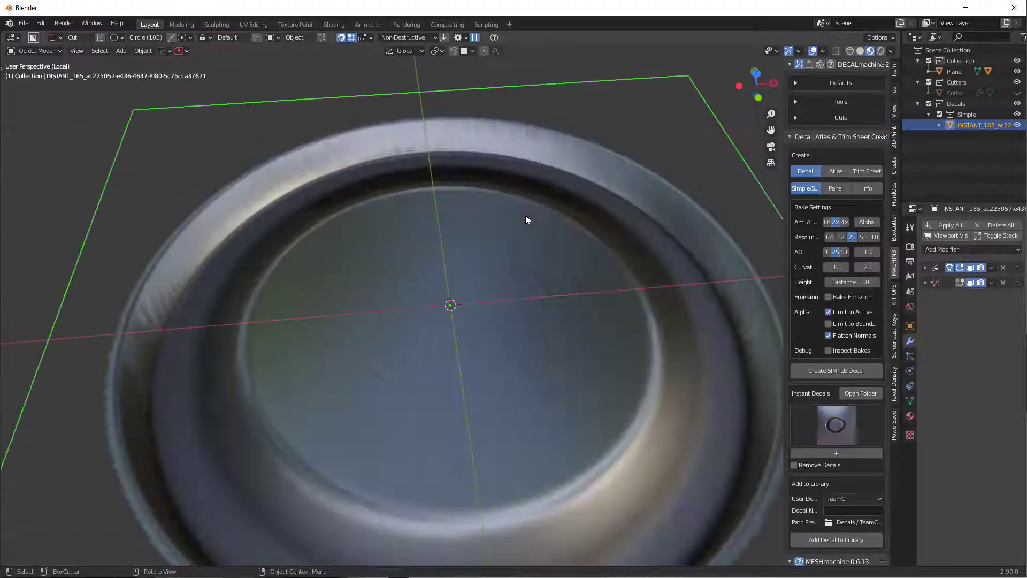
scroll(506, 241, "up", 4)
scroll(493, 303, "down", 4)
key("d")
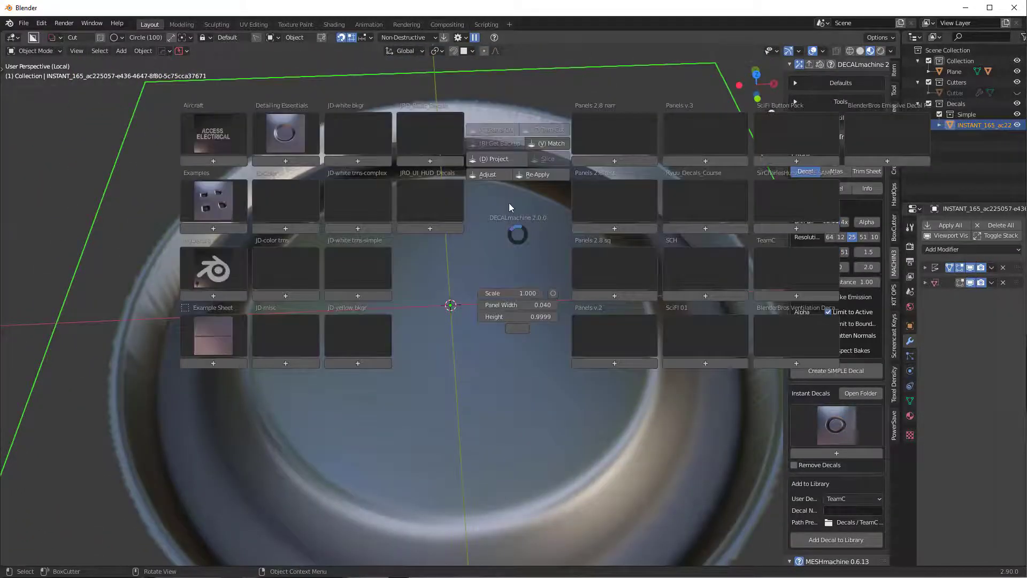
left_click(500, 175)
key("e")
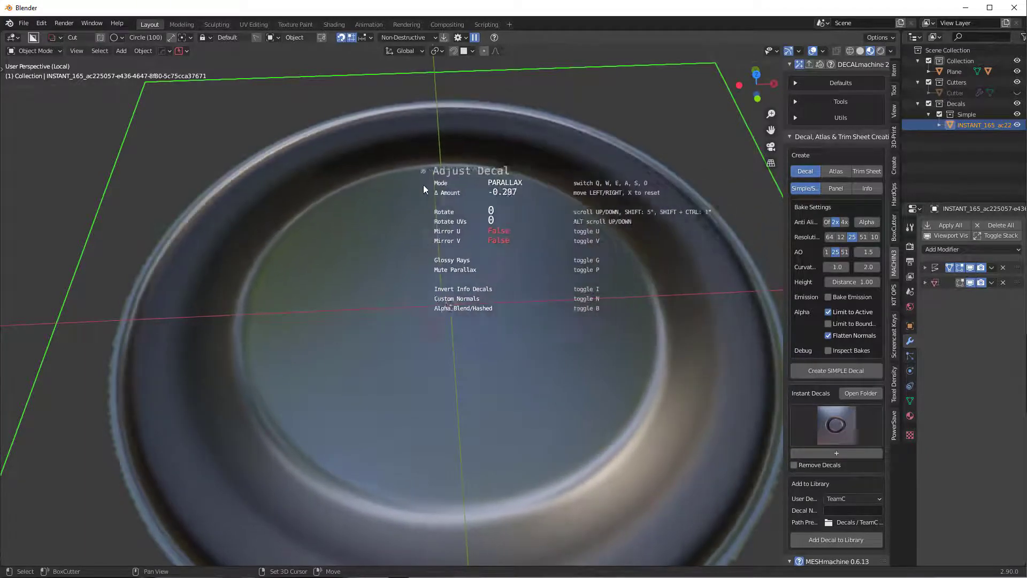
left_click(316, 182)
- Inspect the ring edge and raise the bake anti-aliasing to 4x
middle_click_drag(242, 551, 486, 417, "shift")
scroll(471, 410, "up", 4)
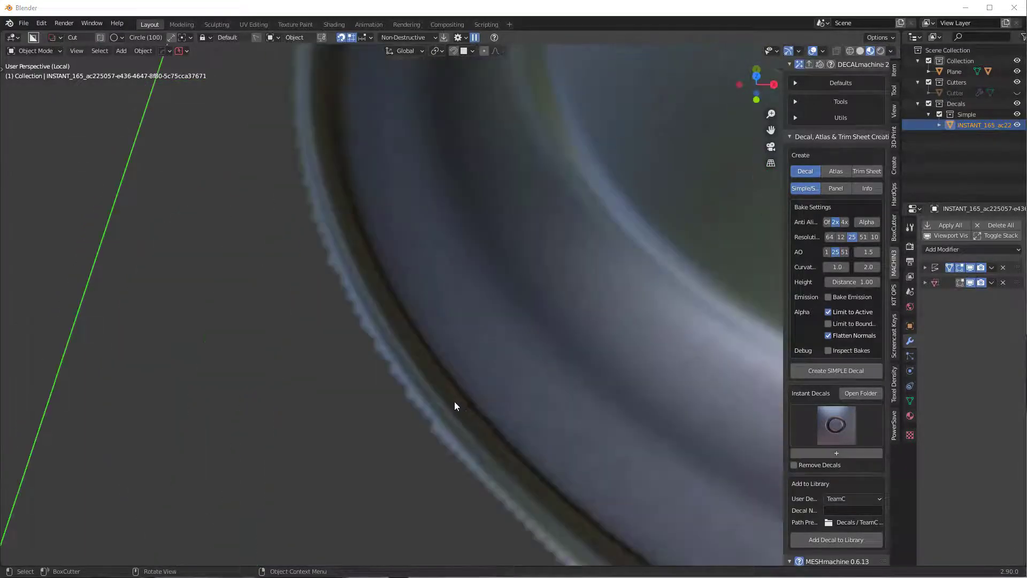
middle_click_drag(422, 457, 373, 399)
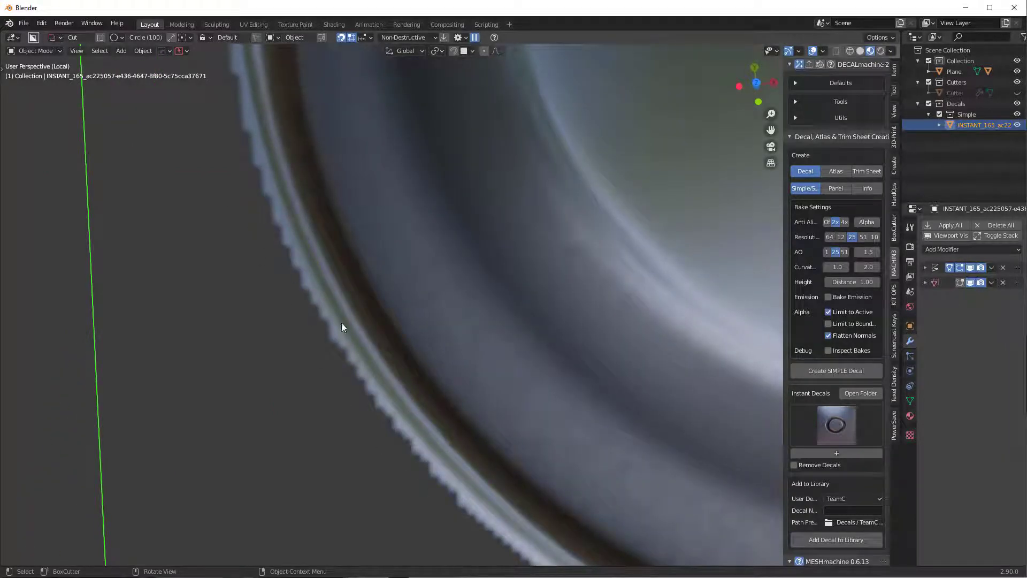
left_click(844, 222)
scroll(624, 239, "down", 8)
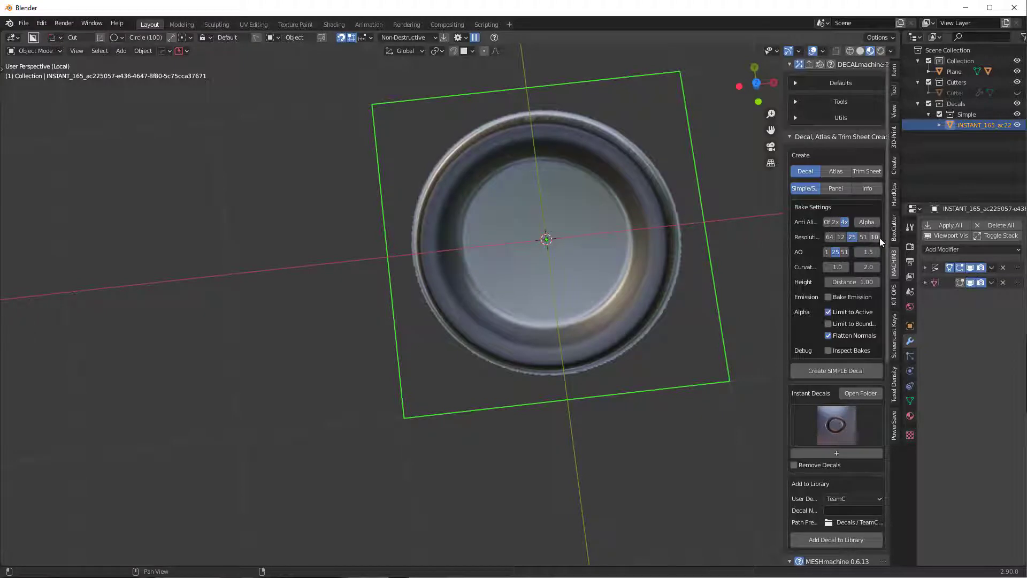
- Widen the DECALmachine sidebar and set the bake resolution to 1024
left_click_drag(783, 255, 711, 254)
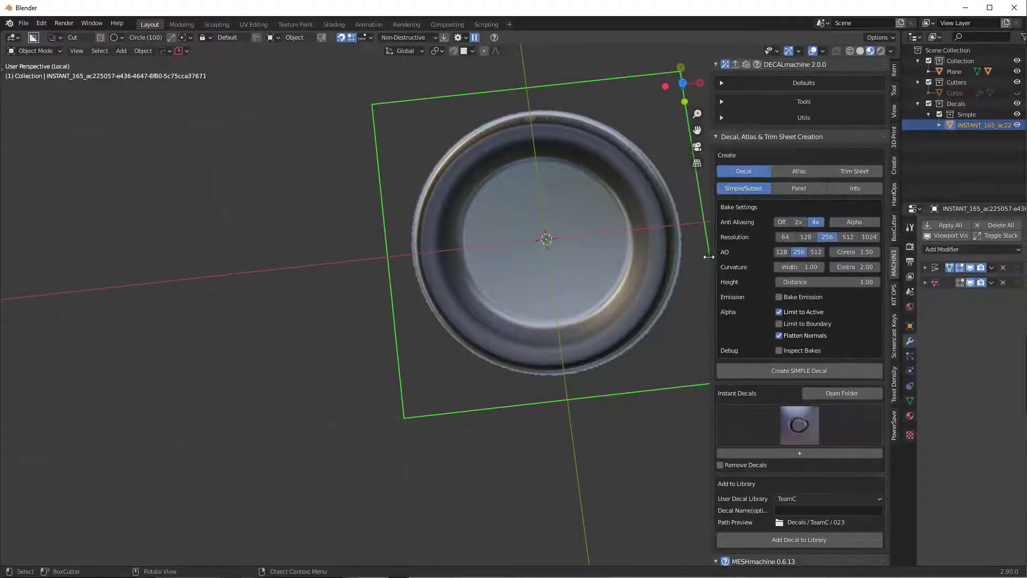
left_click(869, 237)
middle_click_drag(562, 348, 515, 383)
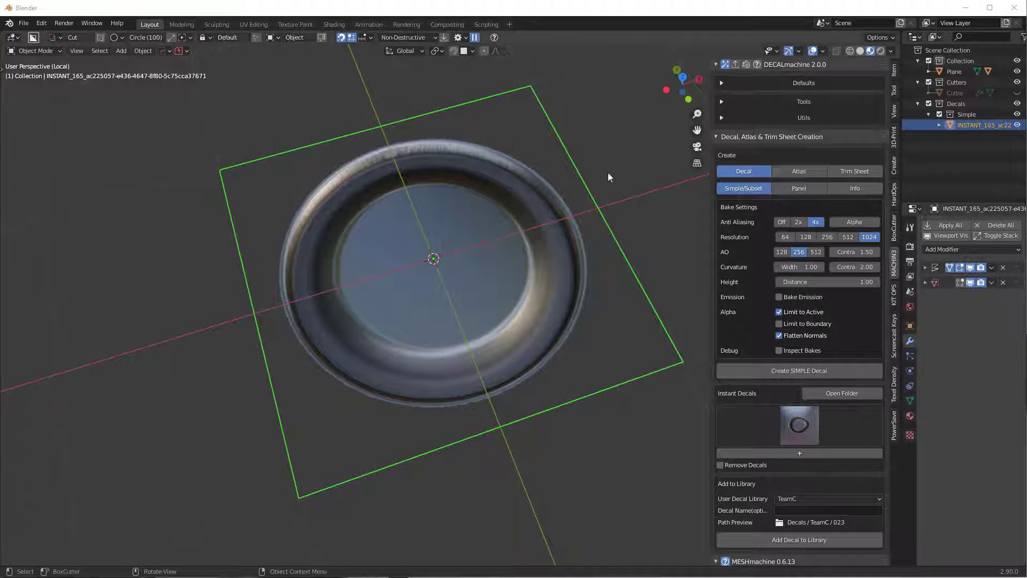
middle_click_drag(484, 126, 474, 109)
- Leave local view, delete the old decal, and bake a new simple decal from the Plane
key("KP_Divide")
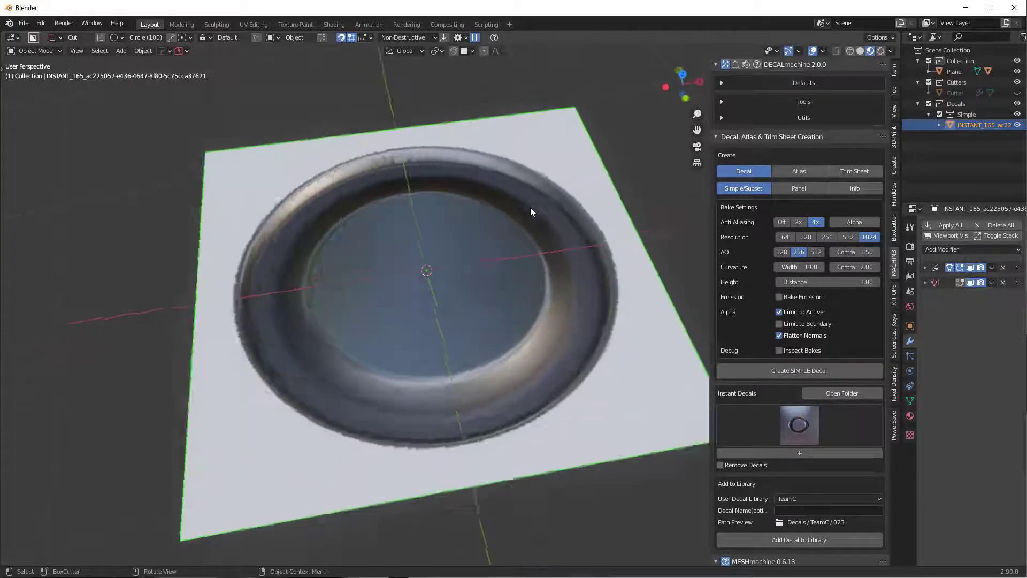
key("Delete")
left_click(479, 216)
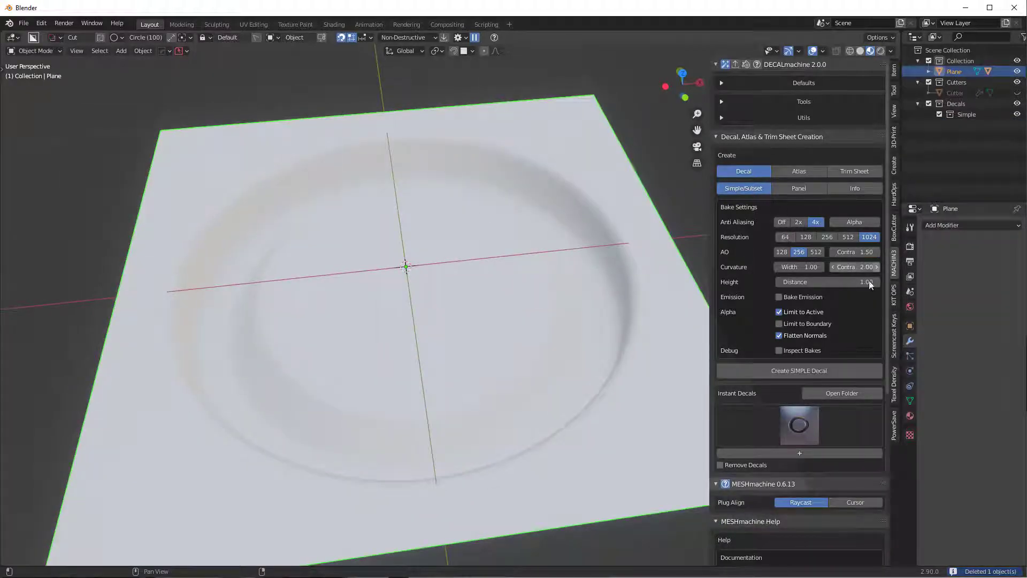
left_click(799, 372)
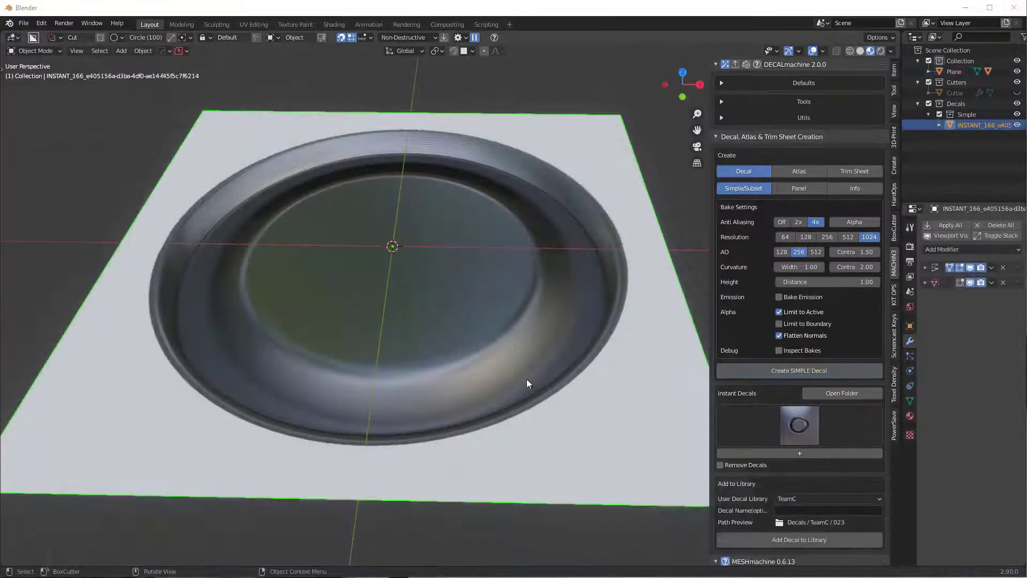
- Hide the sidebar and briefly isolate the new decal in local view
key("n")
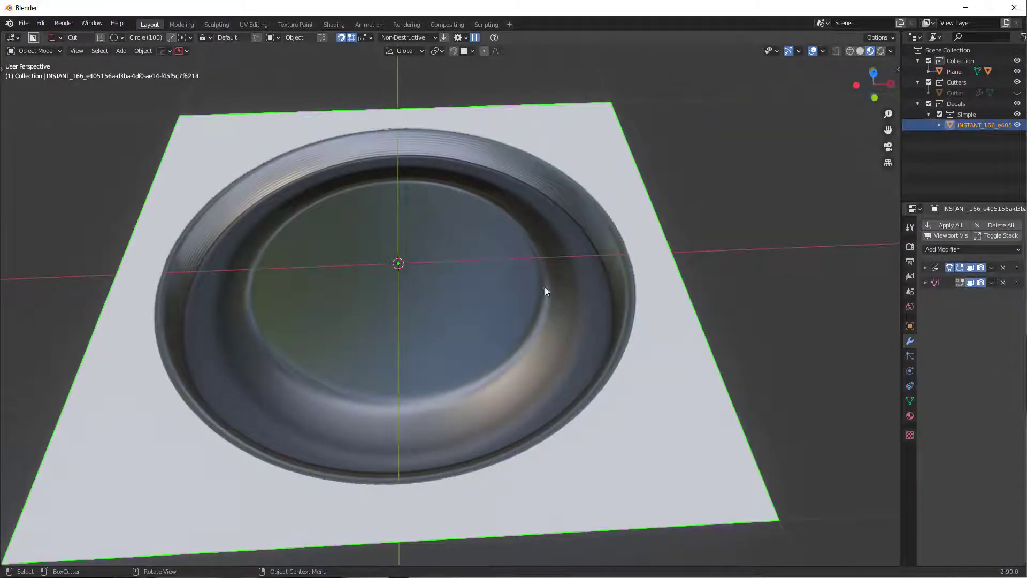
middle_click_drag(546, 291, 527, 344)
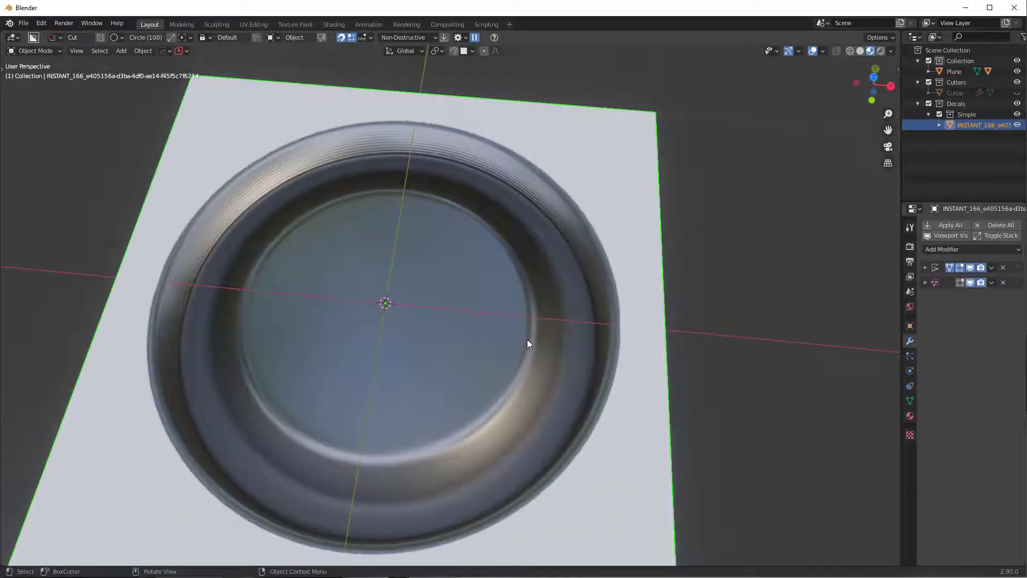
key("KP_Divide")
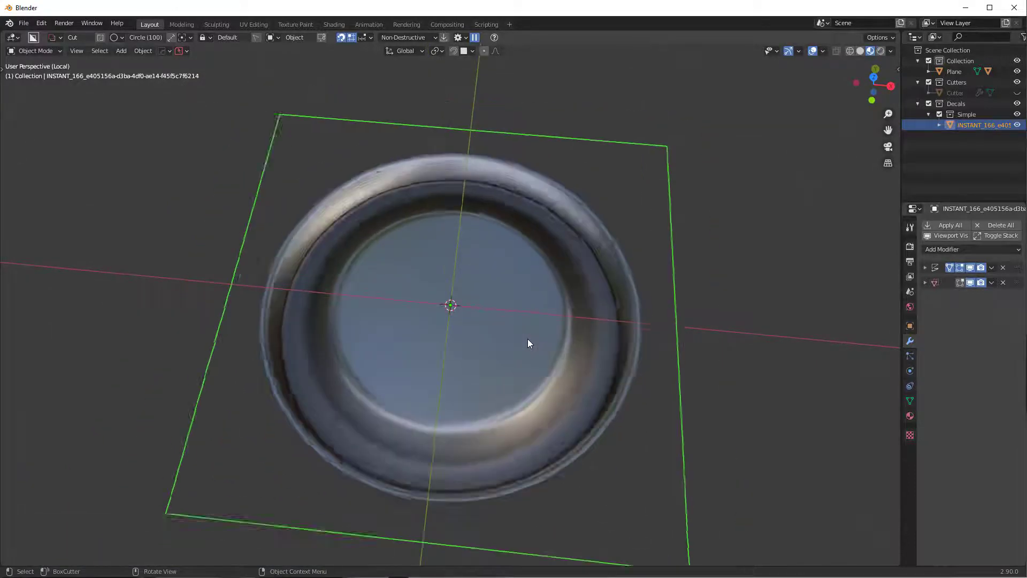
key("KP_Divide")
- Turn on Screencast Keys from its sidebar tab, then hide the sidebar
key("n")
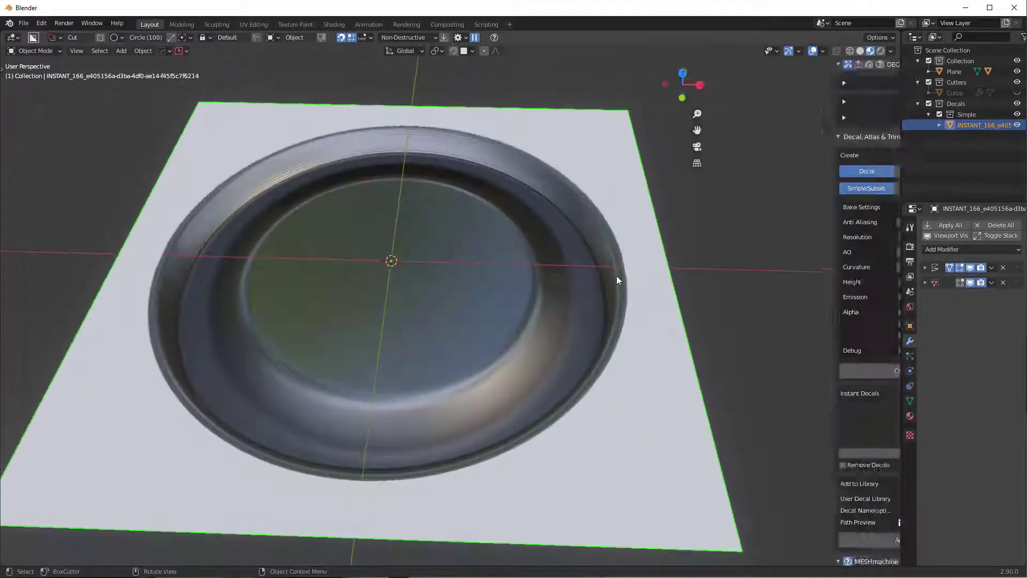
left_click(894, 335)
left_click(719, 64)
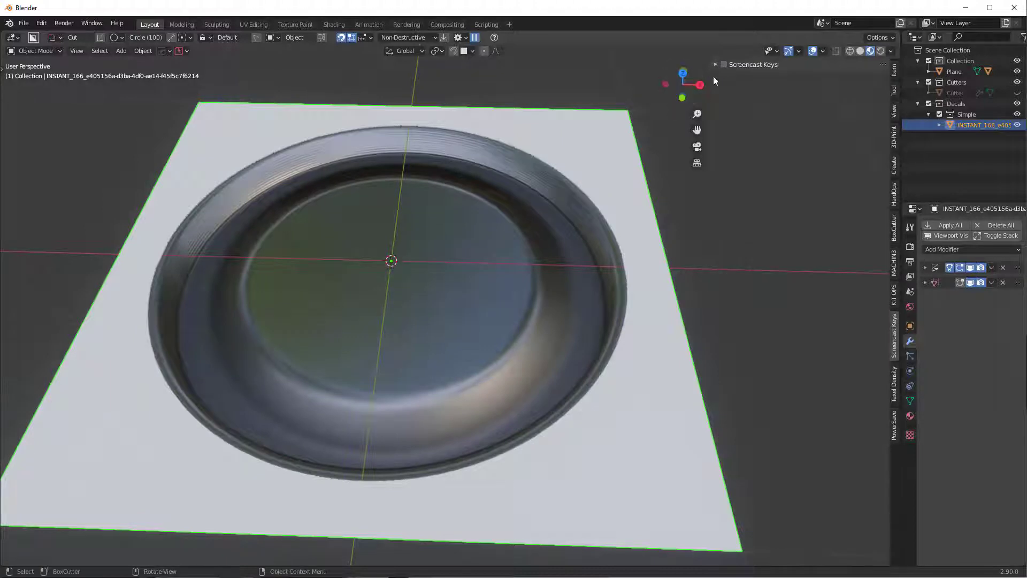
key("n")
- Isolate the new decal and inspect its ring edge from several angles
key("KP_Divide")
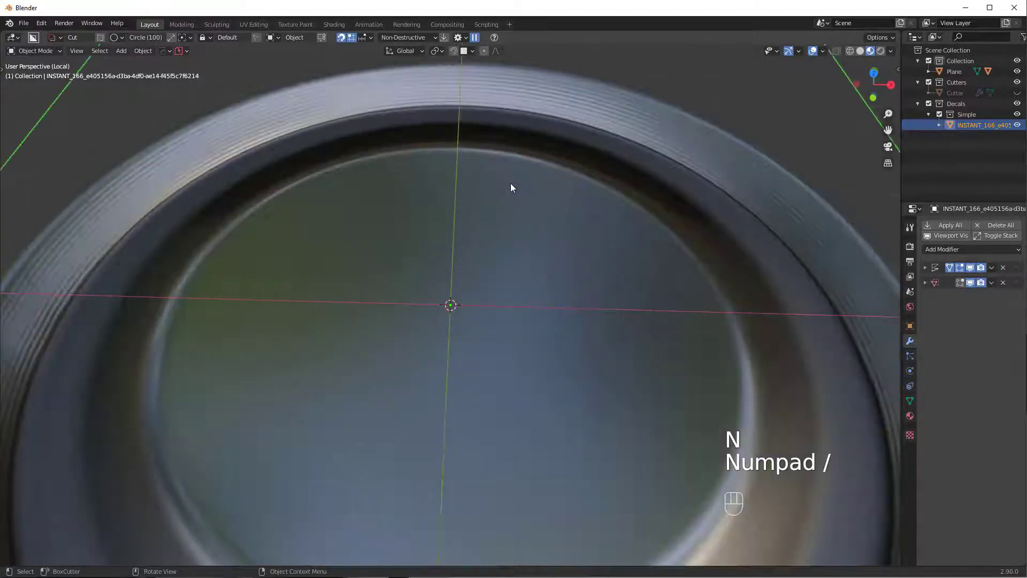
mouse_move(510, 183)
middle_mouse_down()
mouse_move(503, 192)
mouse_move(524, 194)
middle_mouse_up()
middle_click_drag(328, 350, 649, 184, "shift")
scroll(390, 301, "up", 5)
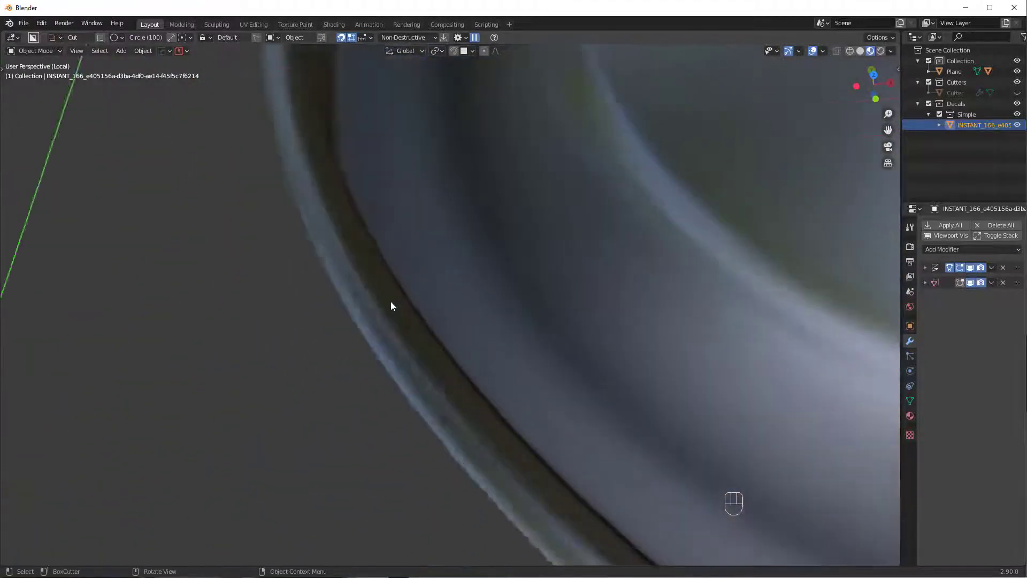
scroll(416, 383, "down", 10)
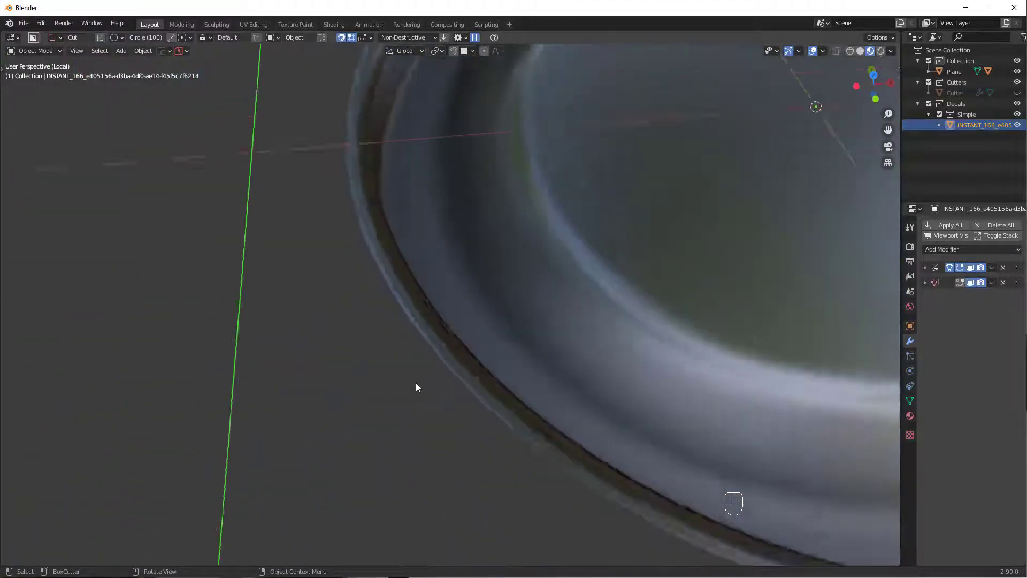
mouse_move(613, 316)
middle_mouse_down()
mouse_move(608, 331)
mouse_move(627, 327)
middle_mouse_up()
middle_click_drag(629, 325, 422, 327, "shift")
middle_click_drag(473, 322, 507, 277)
scroll(480, 297, "up", 1)
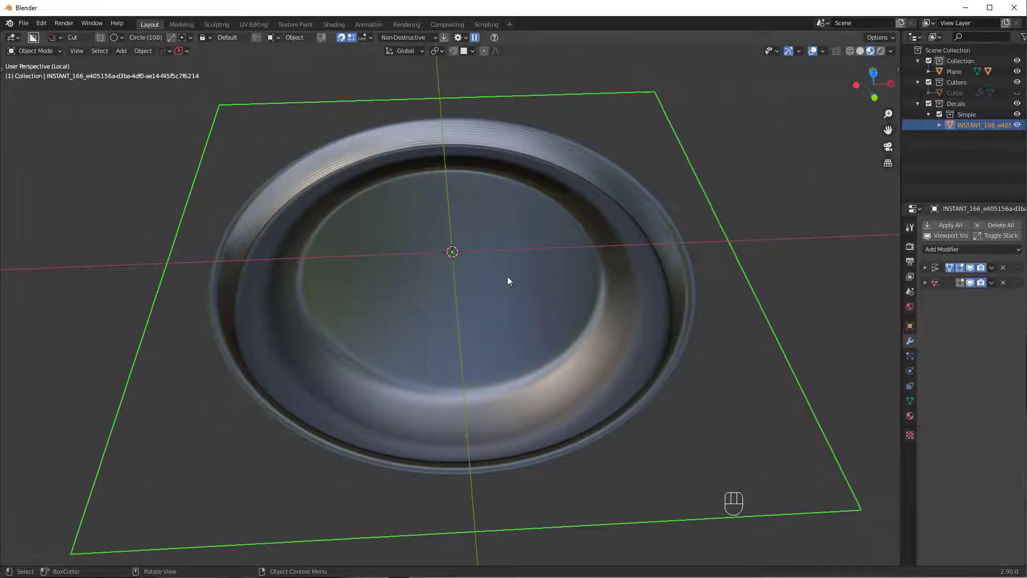
middle_click_drag(507, 276, 493, 279)
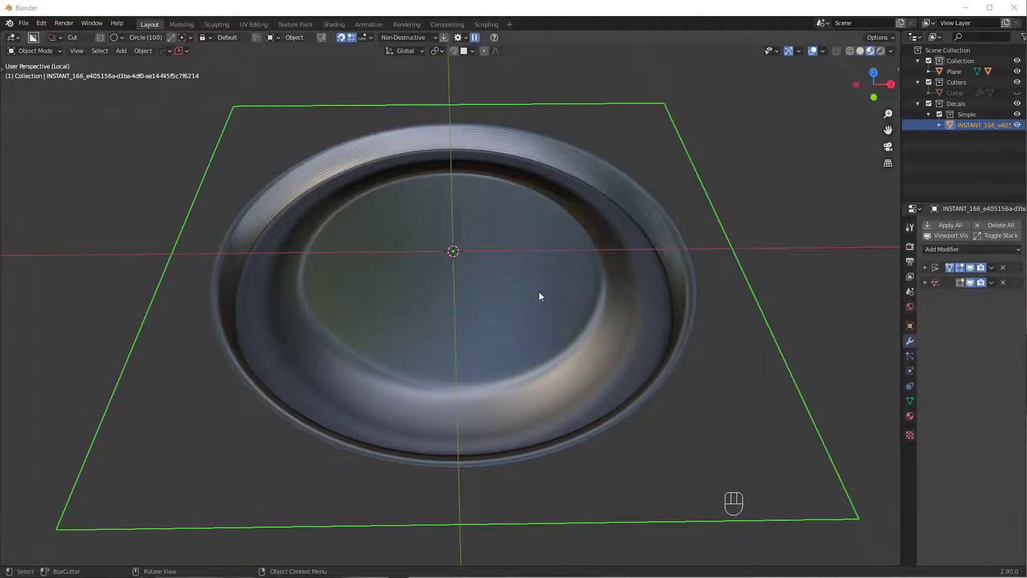
middle_click_drag(525, 289, 575, 250)
- View the decal edge-on in Edit Mode, then return to Object Mode
key("Tab")
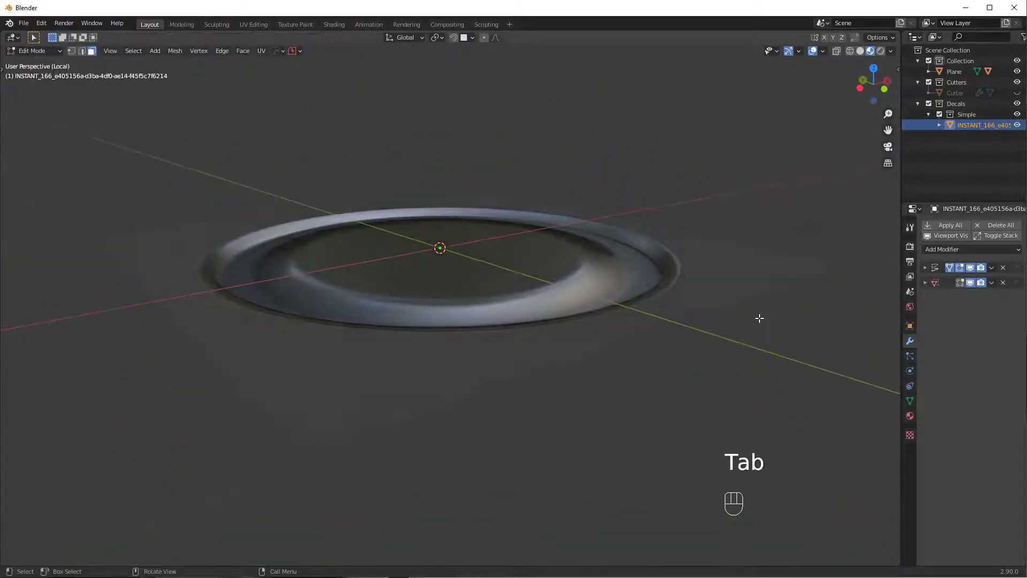
middle_click_drag(759, 319, 567, 311)
key("Tab")
middle_click_drag(535, 452, 525, 323)
scroll(528, 324, "up", 2)
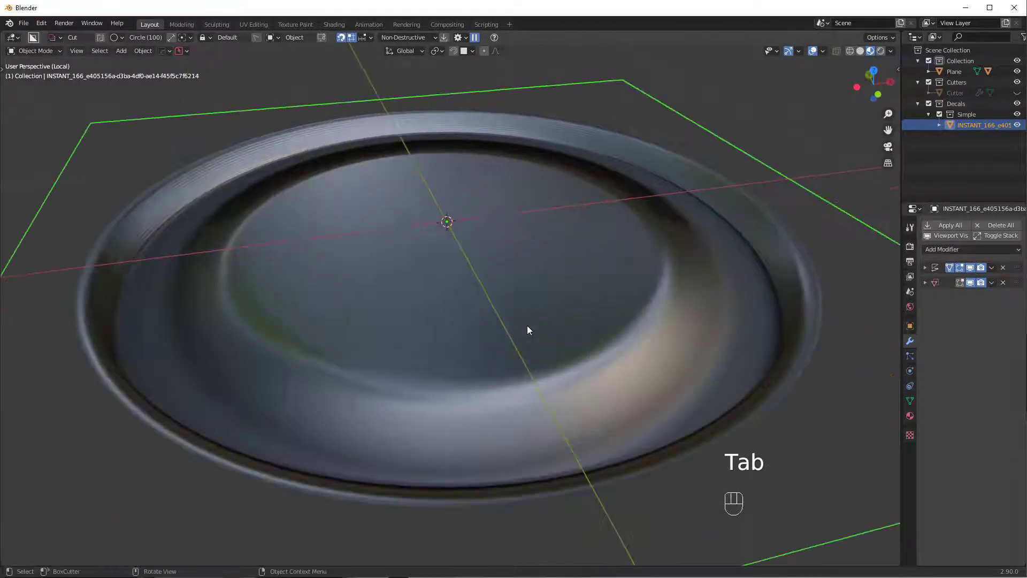
key("d")
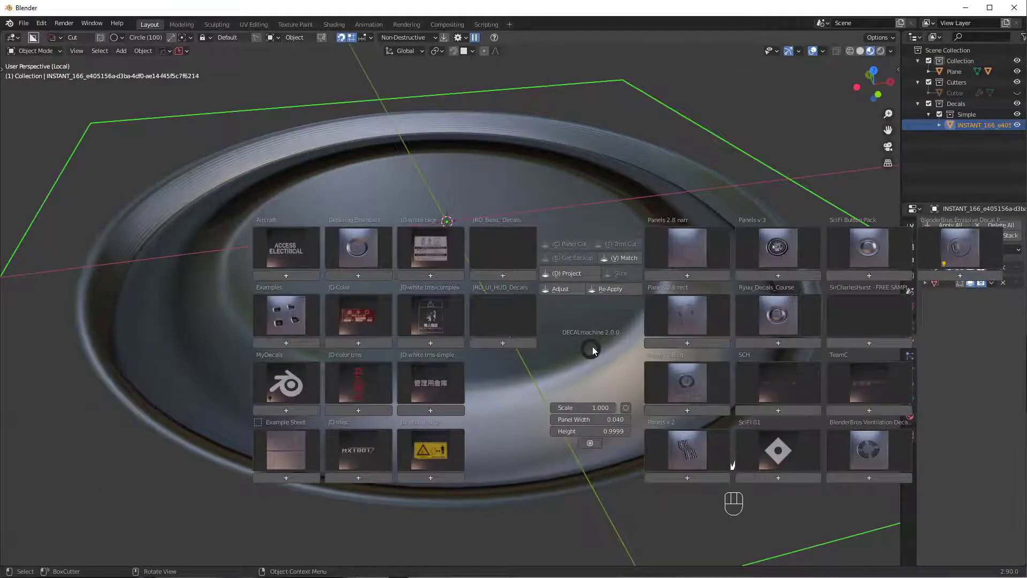
key("v")
key("d")
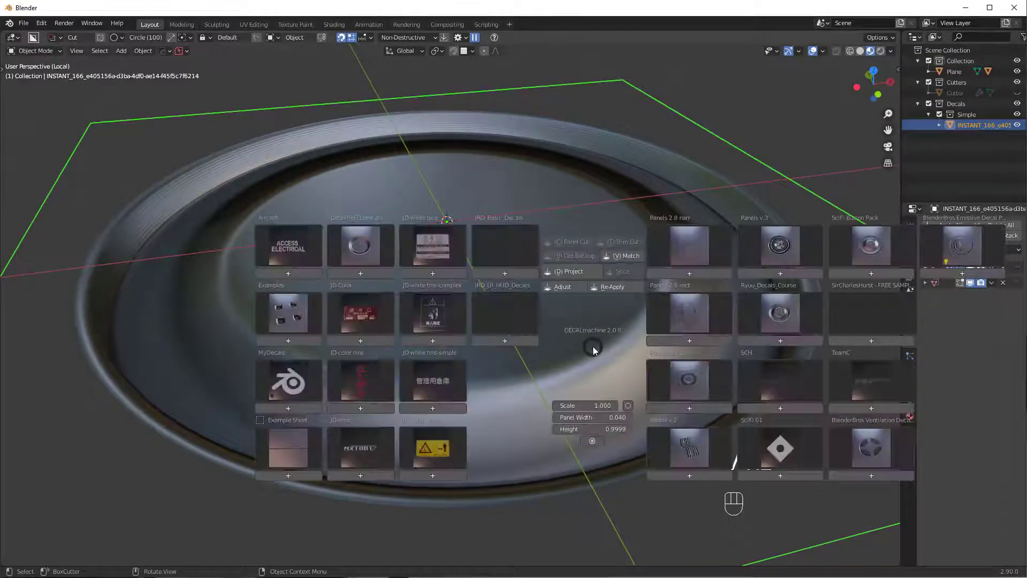
left_click(569, 289)
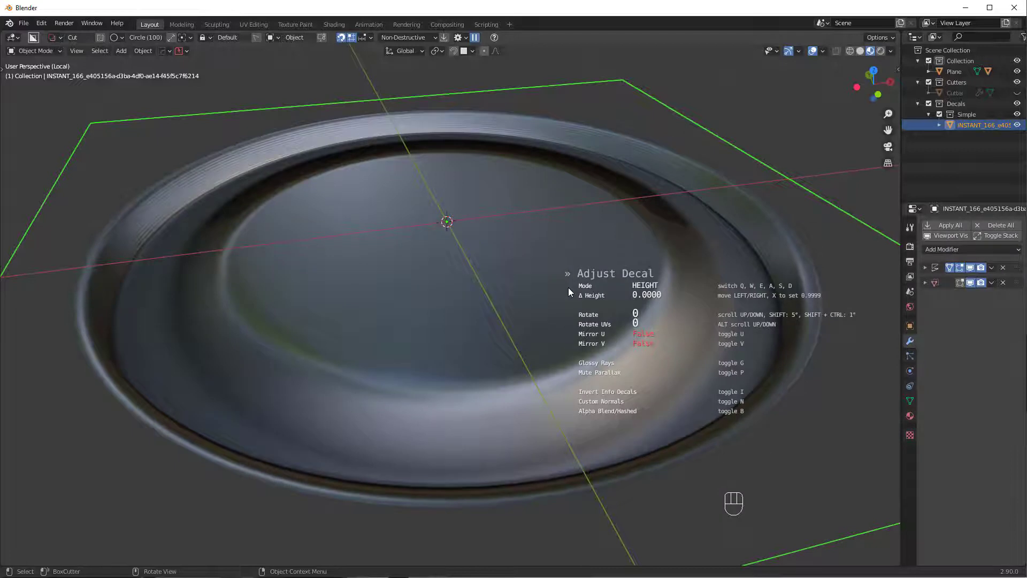
key("e")
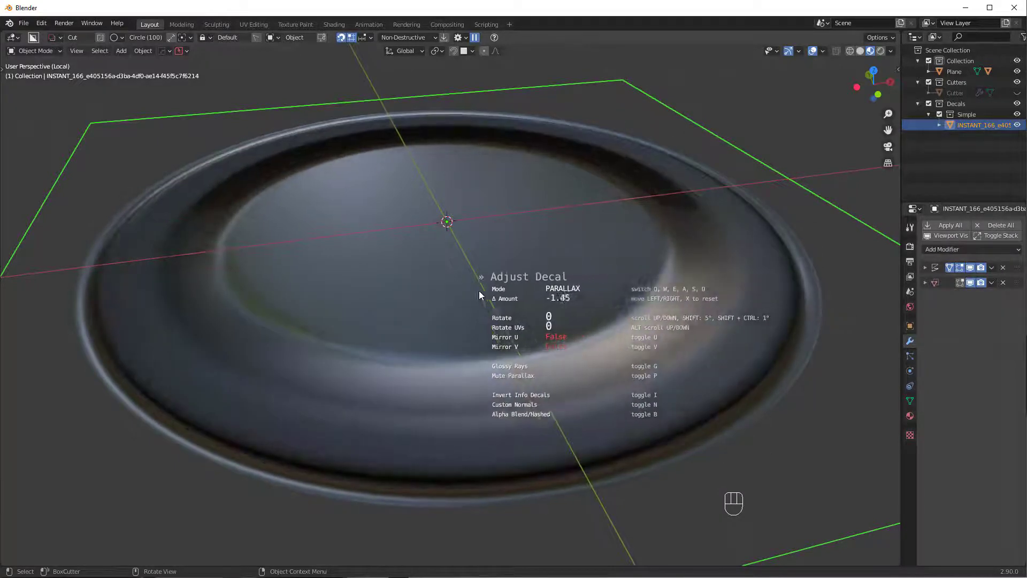
left_click(458, 292)
middle_click_drag(453, 260, 471, 287)
scroll(599, 393, "down", 2)
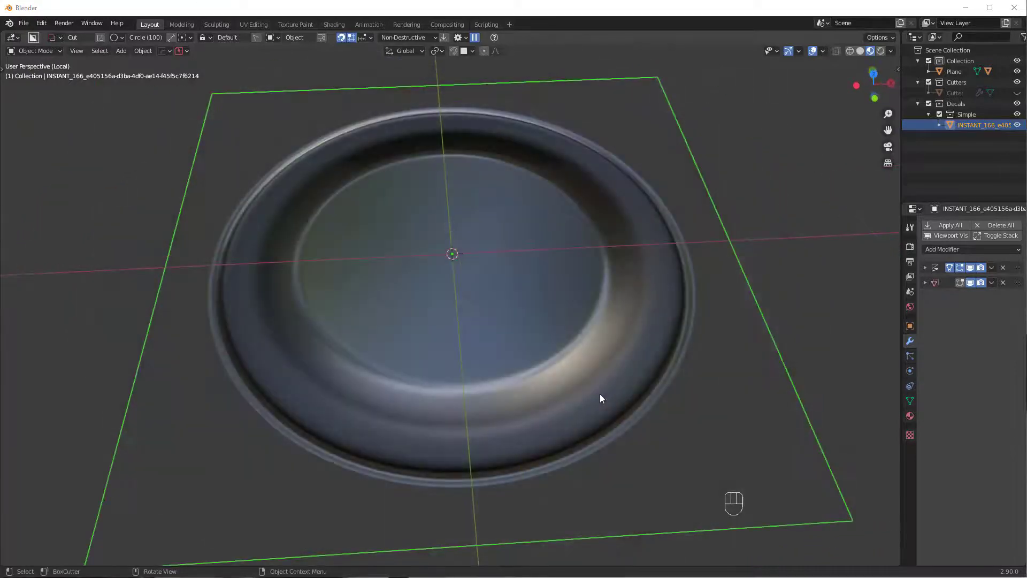
middle_click_drag(599, 380, 578, 352)
key("d")
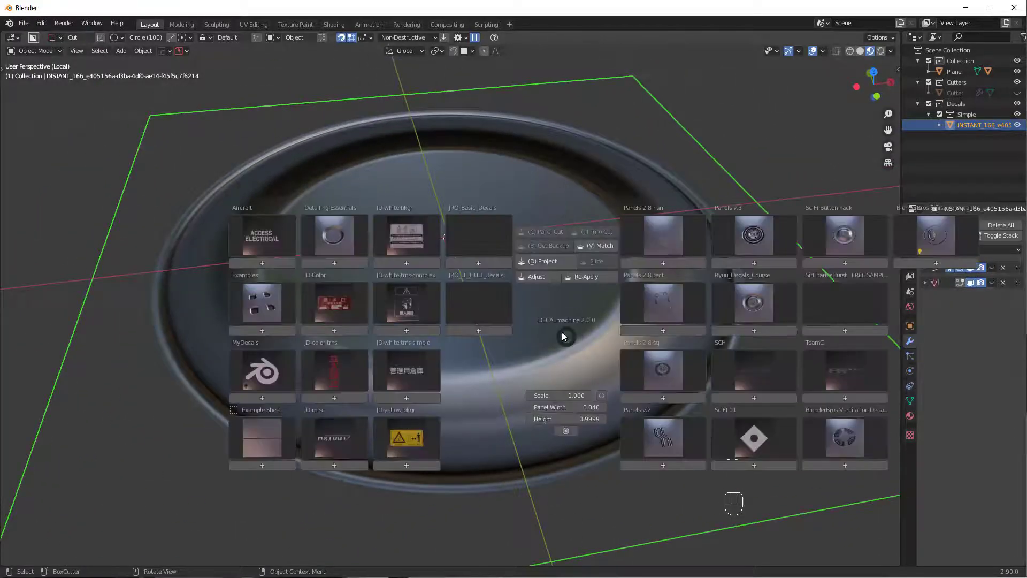
left_click(538, 278)
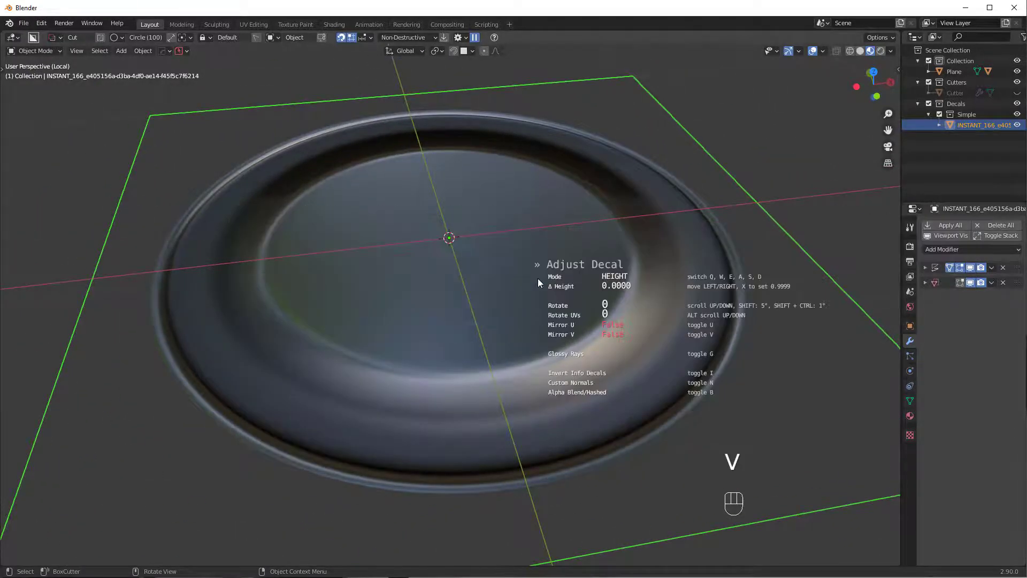
key("a")
key("shift")
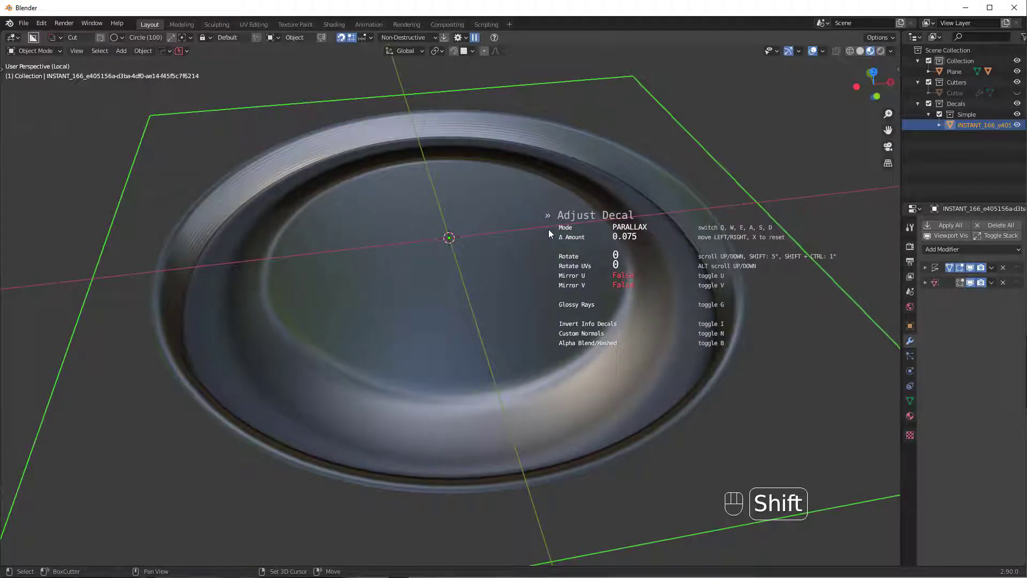
left_click(548, 229)
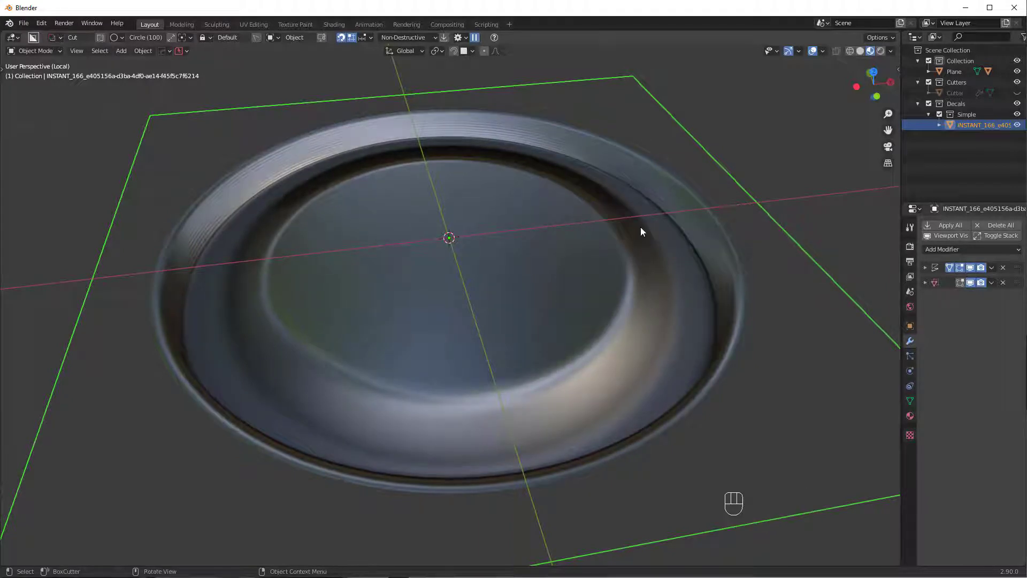
middle_click_drag(600, 210, 440, 380)
middle_click_drag(614, 293, 532, 378)
key("alt+a")
scroll(531, 378, "up", 5)
scroll(433, 356, "down", 5)
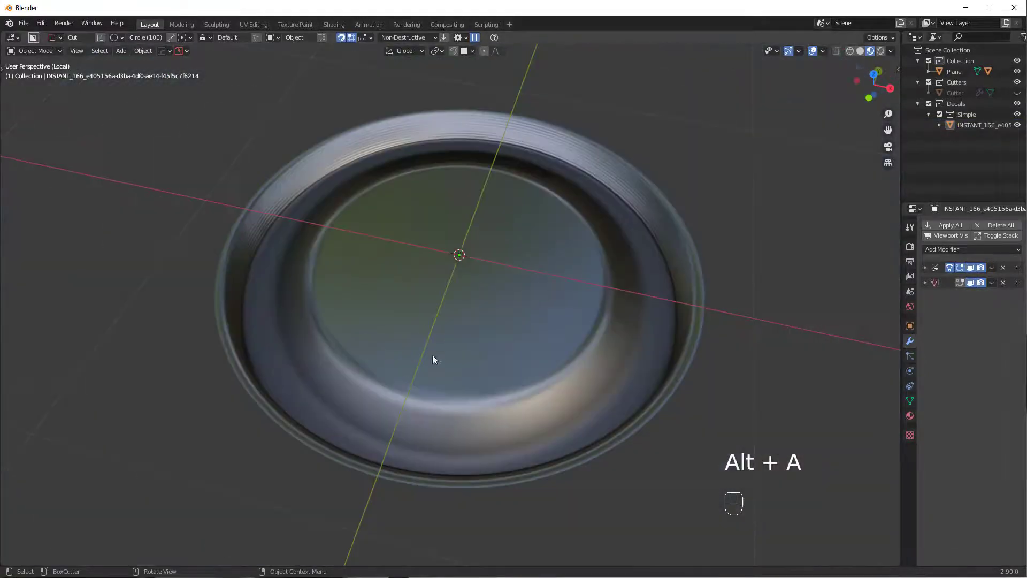
middle_click_drag(490, 315, 591, 284)
scroll(564, 320, "down", 4)
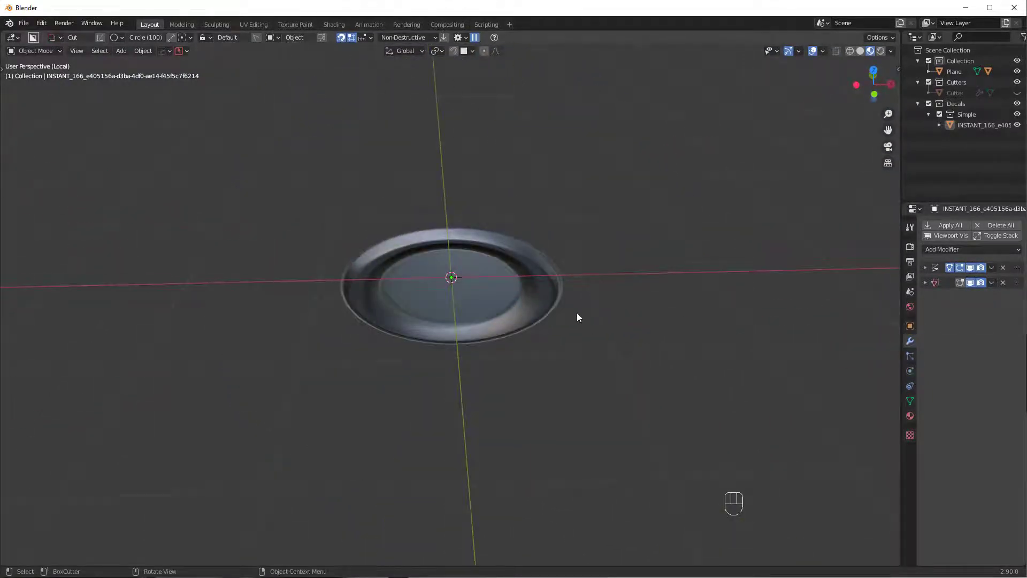
- Add a cube to the scene
key("shift+a")
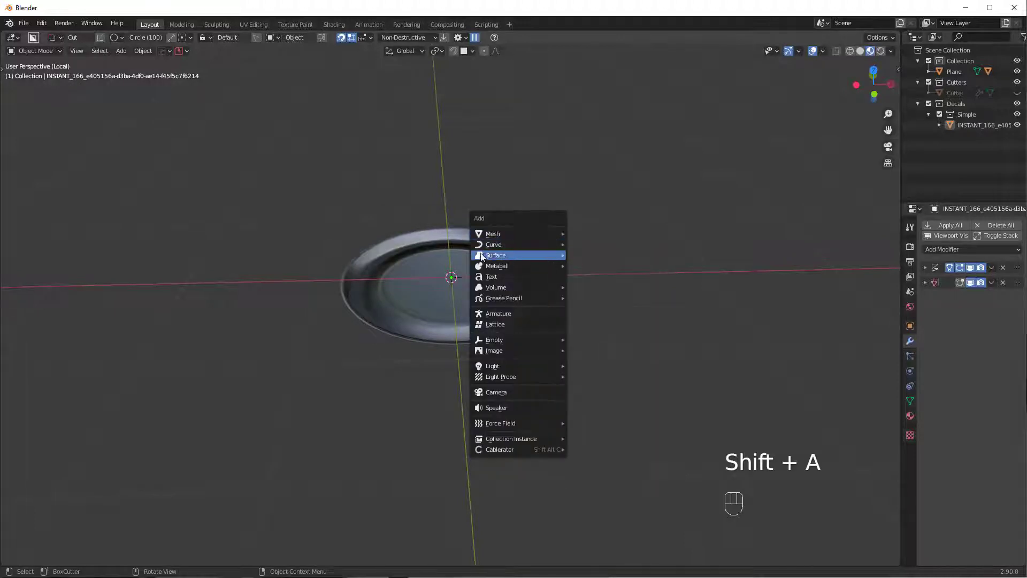
mouse_move(509, 236)
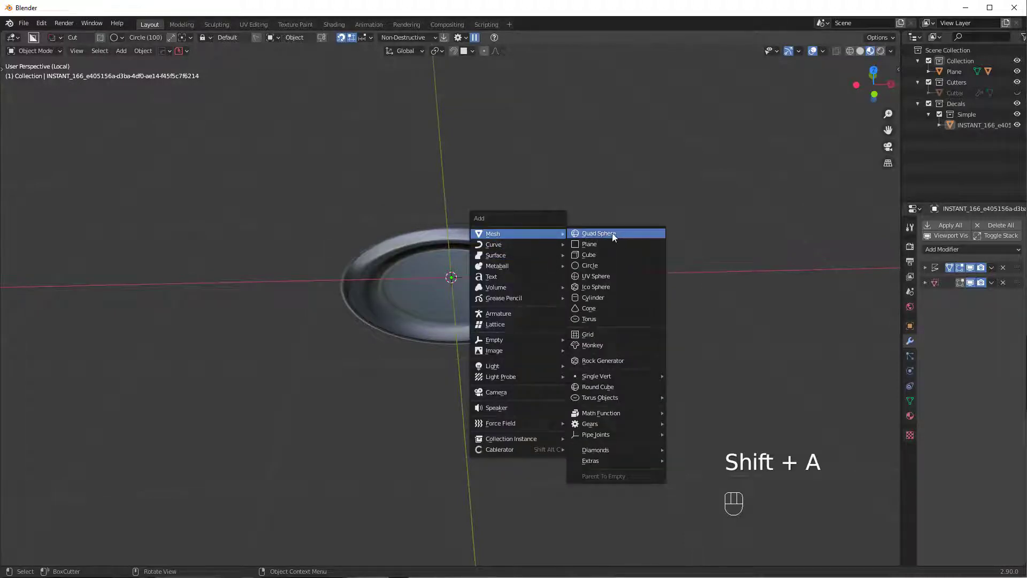
left_click(615, 257)
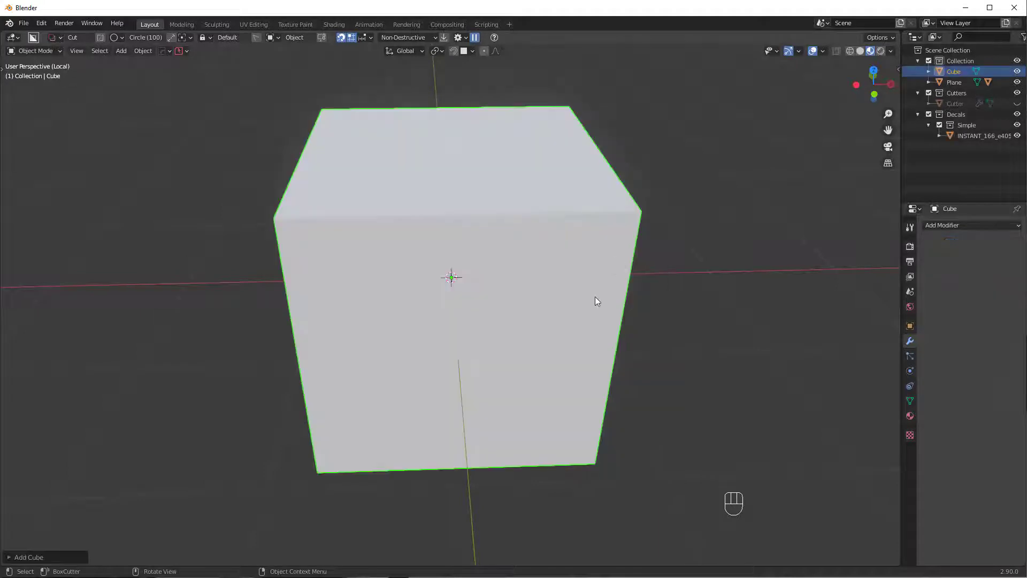
middle_click_drag(597, 300, 590, 271)
- Turn the cube into a sphere with HOps SphereCast, raising subdivision to level 5
key("q")
mouse_move(563, 342)
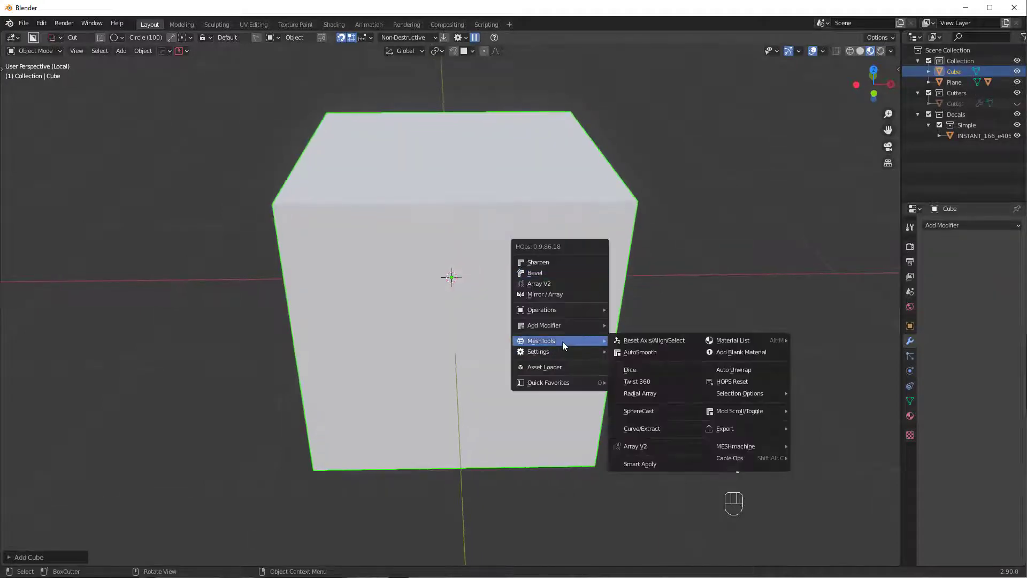
left_click(645, 412)
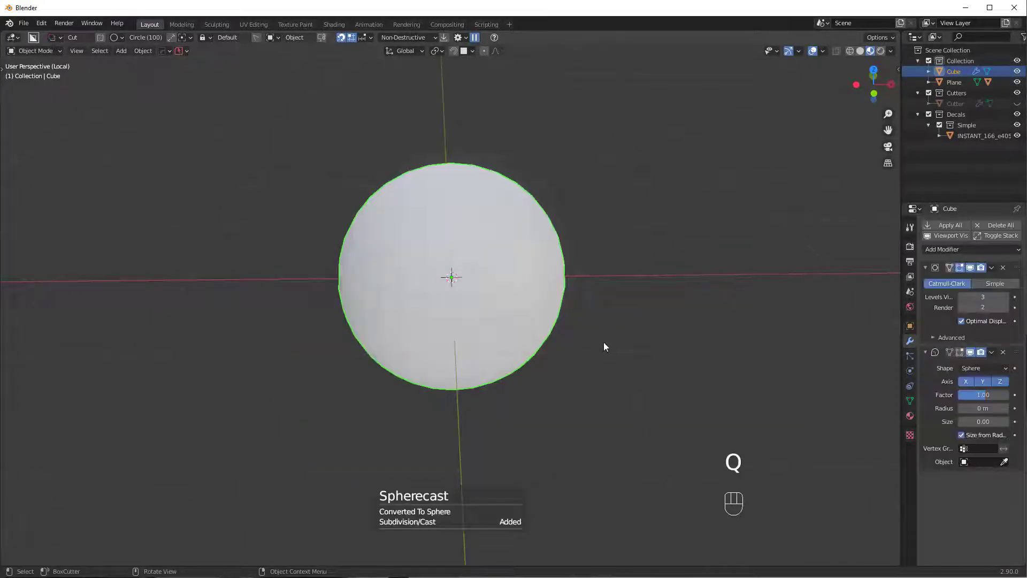
key("ctrl")
key("ctrl+3")
key("ctrl+4")
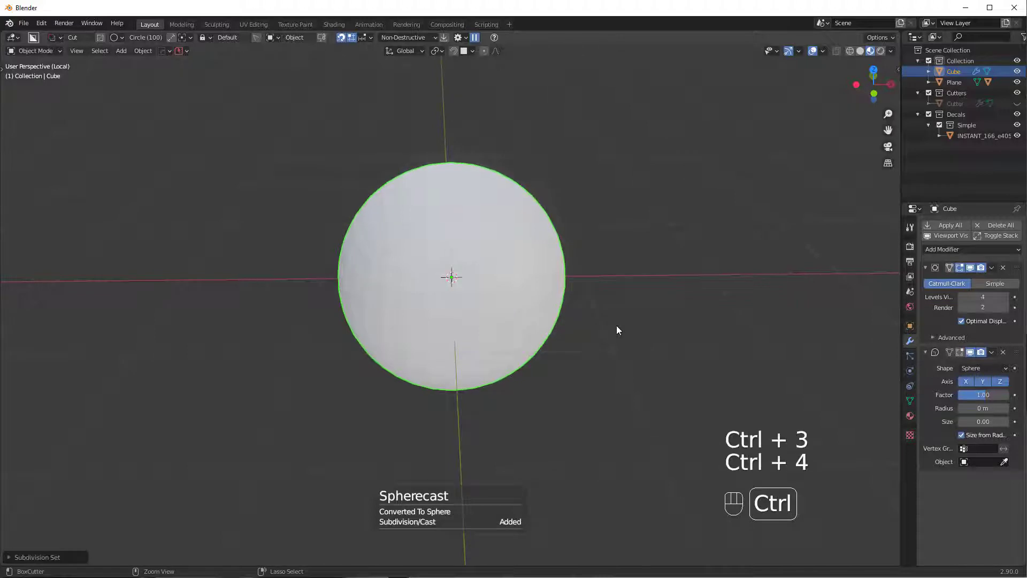
middle_click_drag(619, 328, 816, 303)
key("ctrl+5")
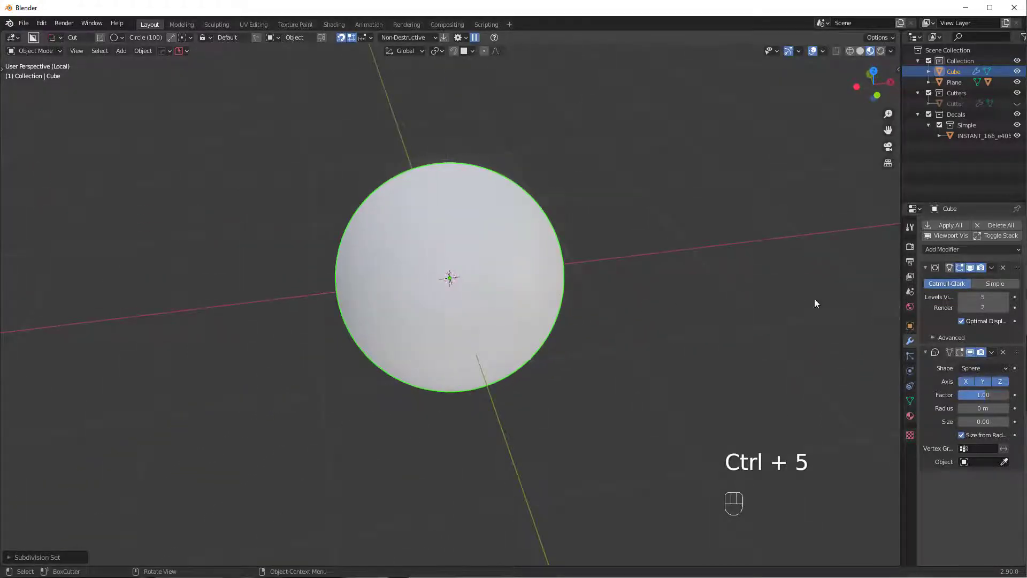
- Apply the subdivision and cast modifiers so the sphere shape is permanent
left_click(993, 268)
left_click(984, 278)
left_click(994, 268)
left_click(984, 279)
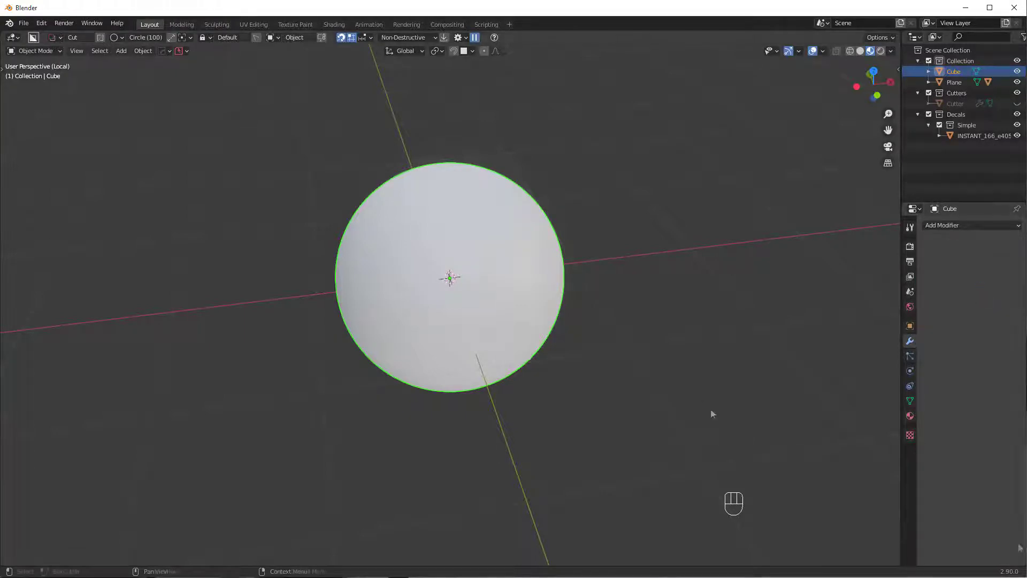
middle_click_drag(712, 413, 644, 367)
key("Tab")
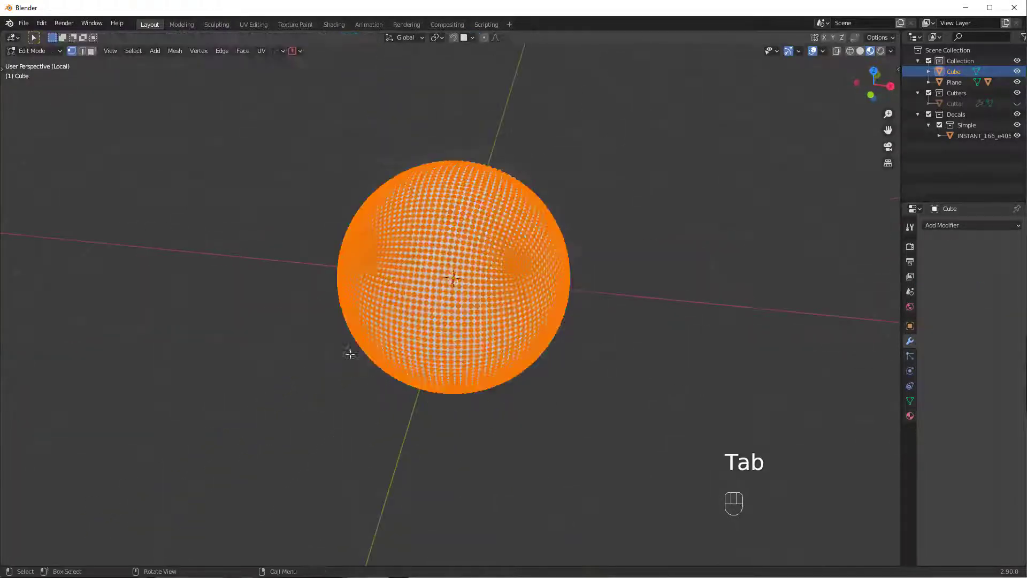
scroll(350, 354, "up", 5)
key("alt+a")
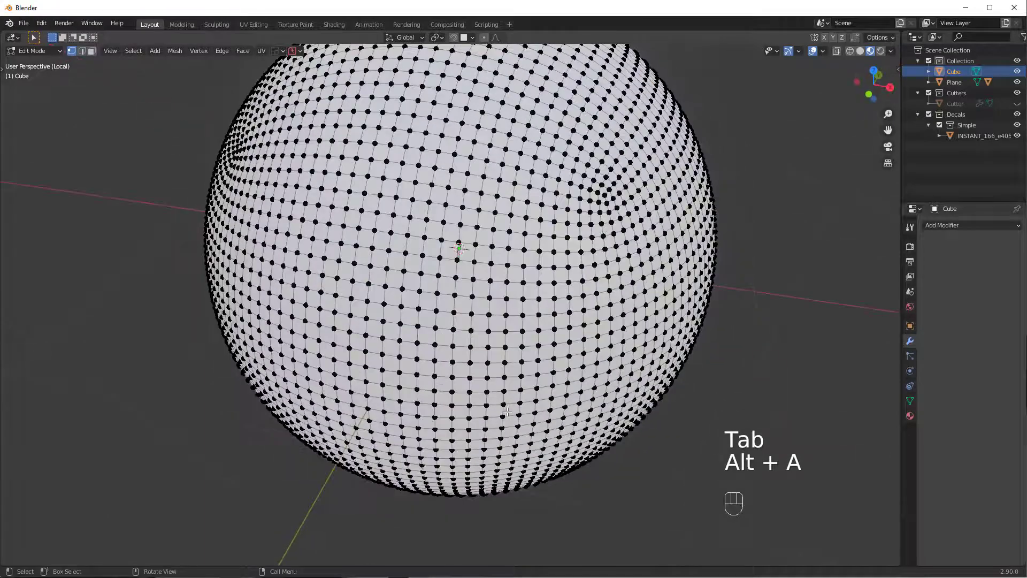
key("Tab")
- Add one more subdivision level to the sphere and apply it
key("ctrl")
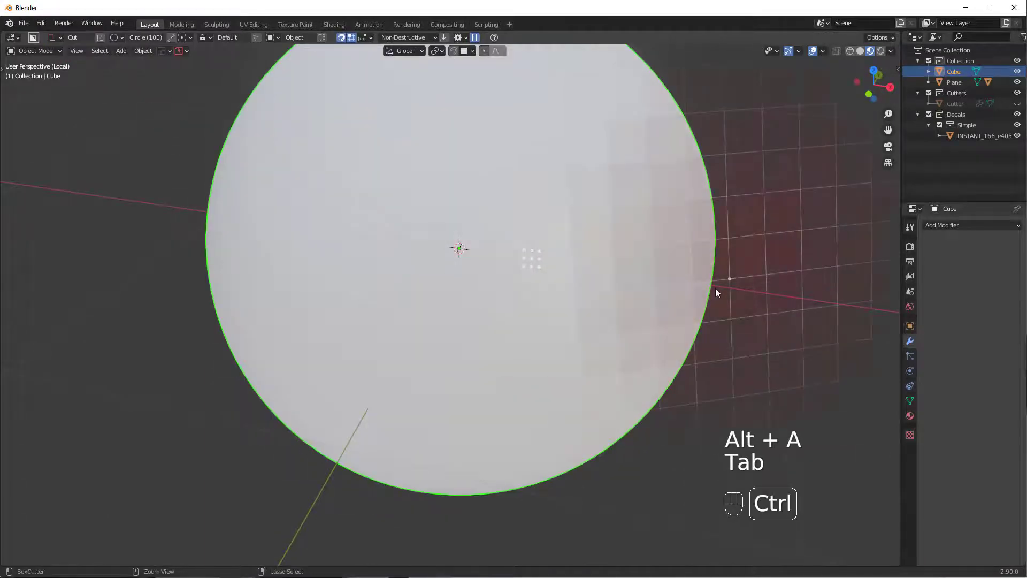
key("ctrl+1")
left_click(991, 268)
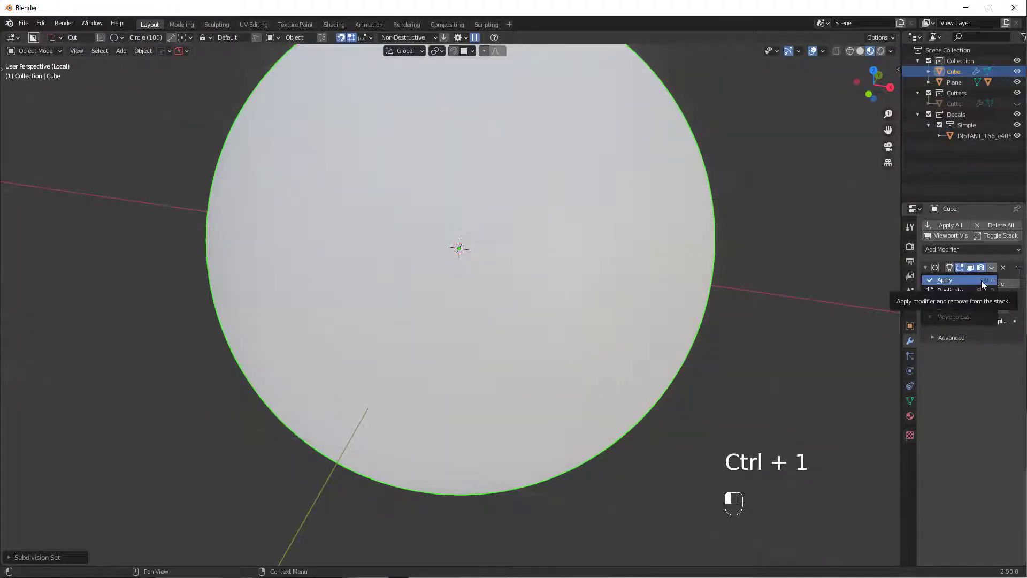
left_click(983, 280)
scroll(652, 320, "down", 3)
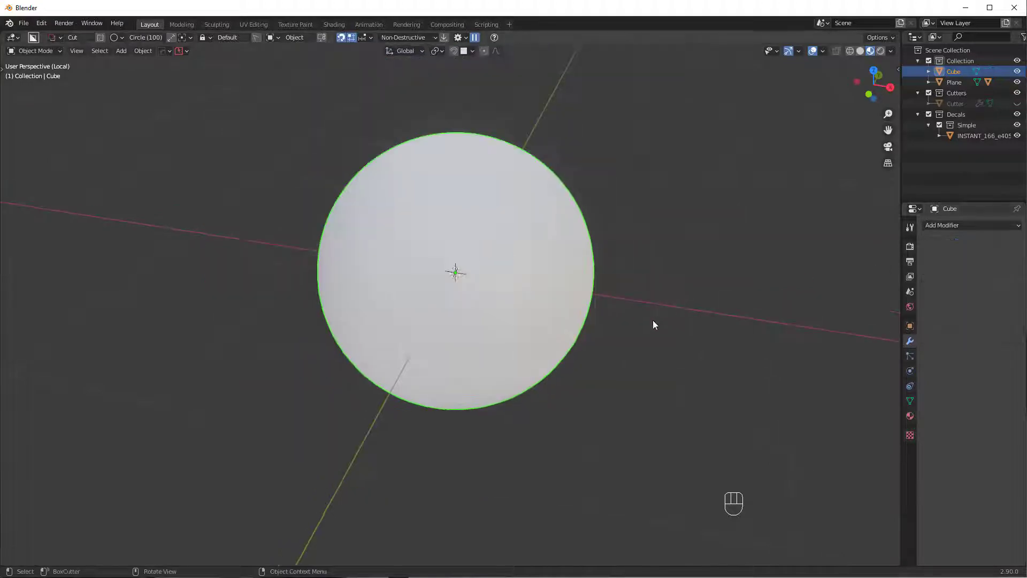
- Inspect the denser sphere mesh in edit mode, then return to object mode
key("Tab")
middle_click_drag(464, 347, 466, 381)
scroll(467, 379, "up", 5)
scroll(467, 378, "down", 3)
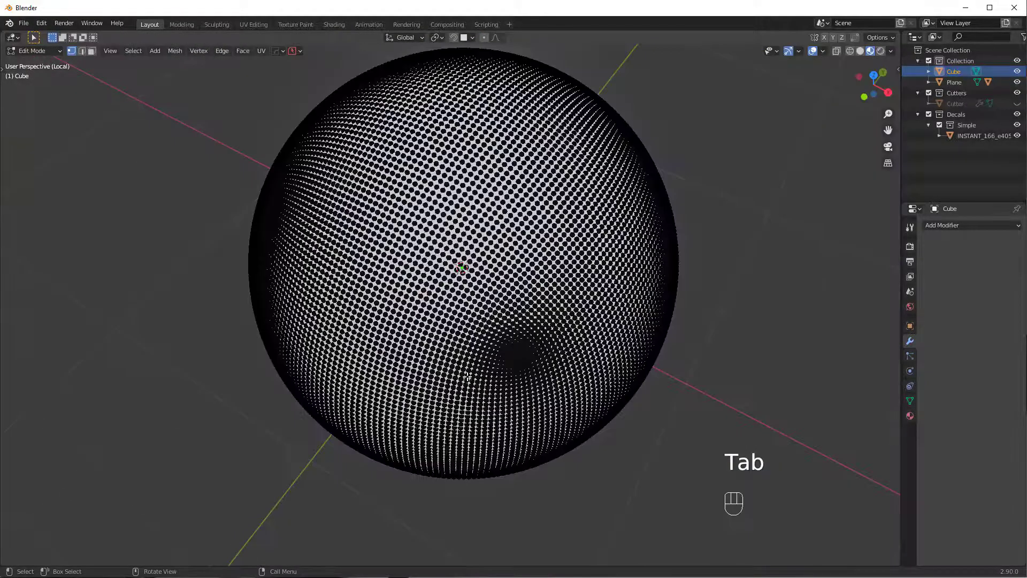
key("Tab")
left_click(473, 364)
scroll(477, 325, "down", 4)
middle_click_drag(615, 380, 532, 329)
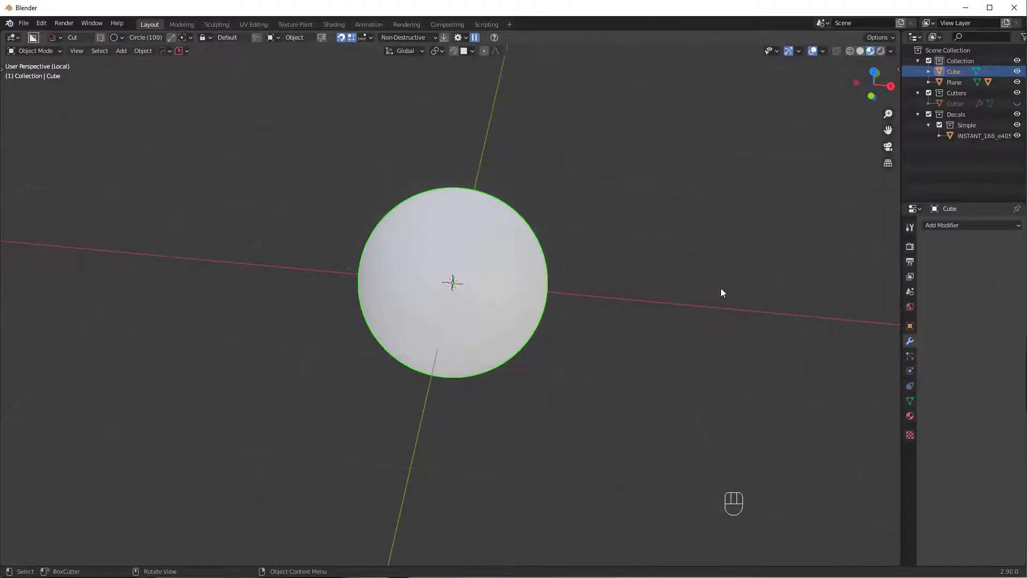
- Move the sphere 2.12 m along X to the left of the recess decal
key("g")
key("x")
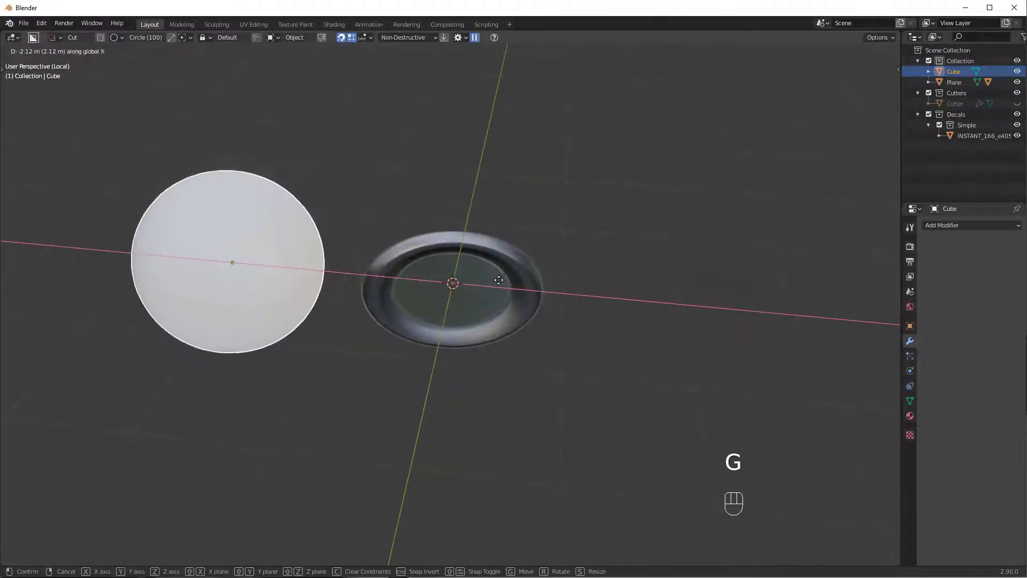
left_click(493, 278)
left_click(910, 416)
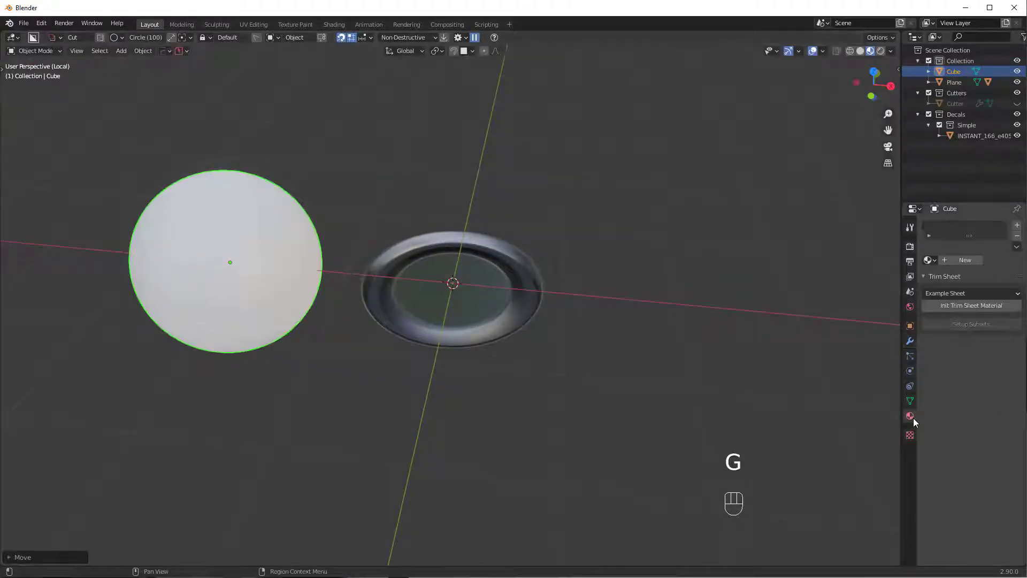
- Create Material.001 on the sphere with Metallic 1.000 and a darker grey base colour
left_click(965, 260)
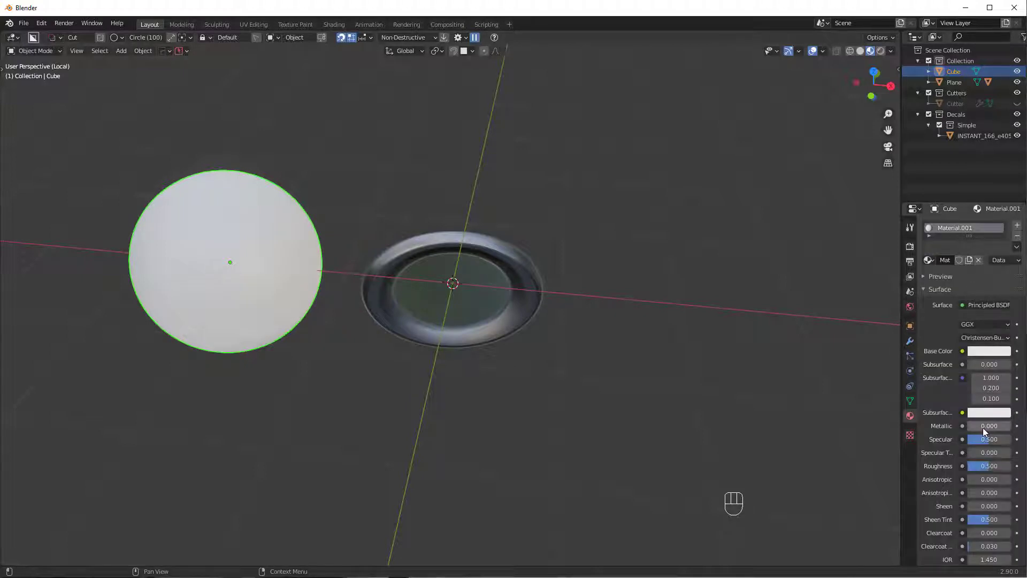
left_click_drag(991, 429, 1016, 431)
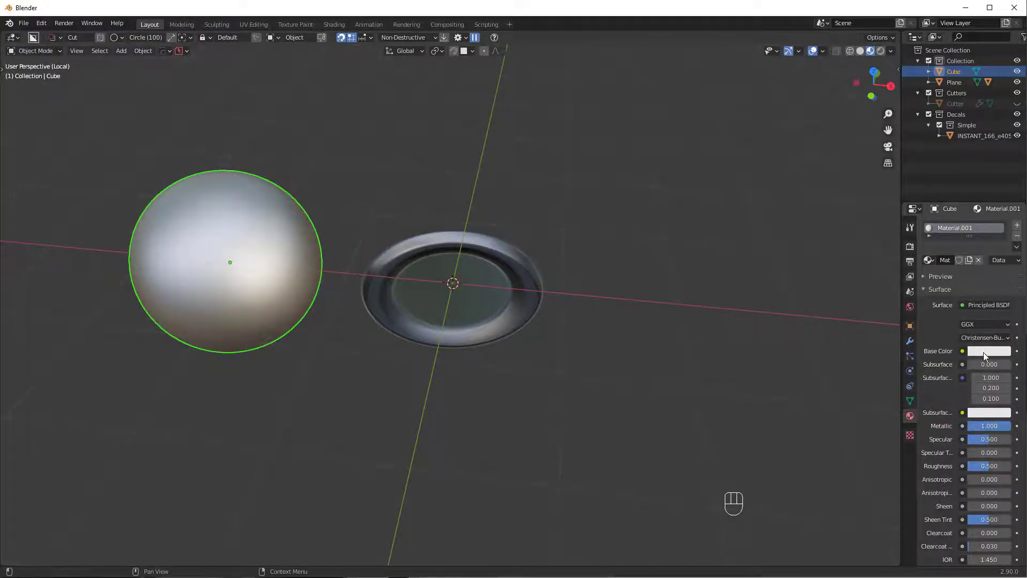
left_click(985, 354)
left_click_drag(1002, 221, 1002, 245)
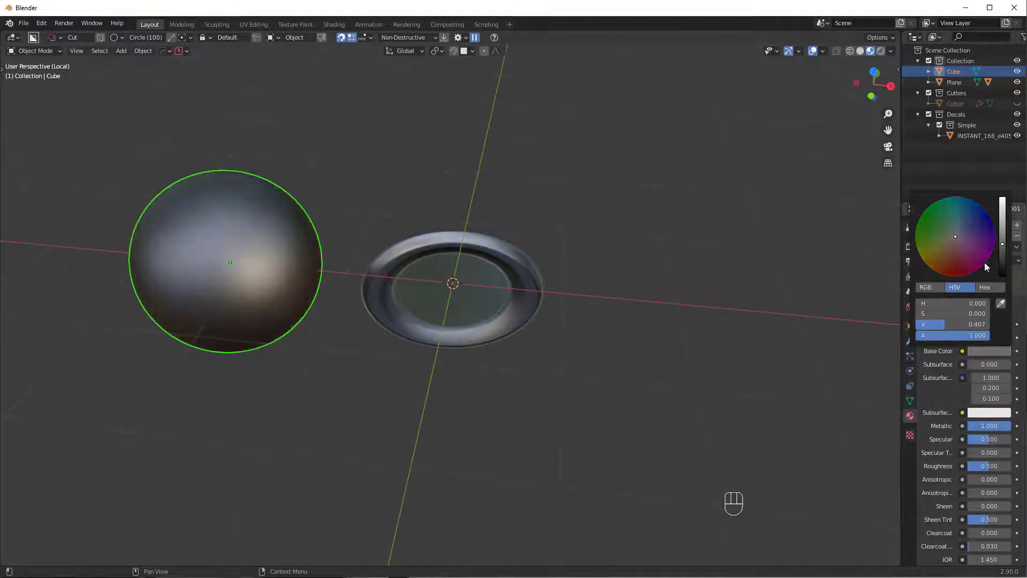
middle_click_drag(371, 404, 570, 365, "shift")
scroll(666, 445, "up", 3)
left_click(657, 369)
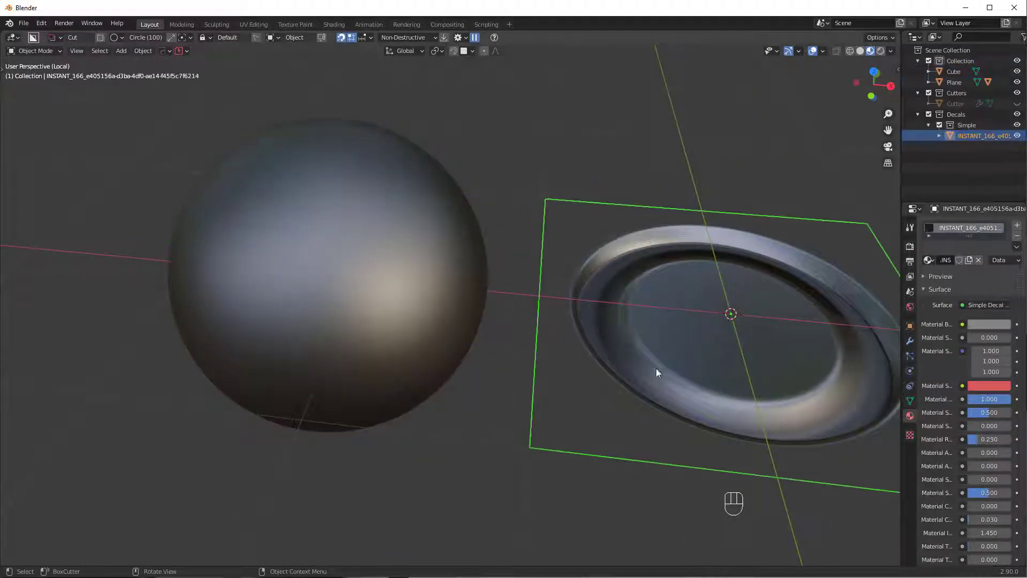
- Duplicate the round recess decal and place a smaller copy over the sphere
key("g")
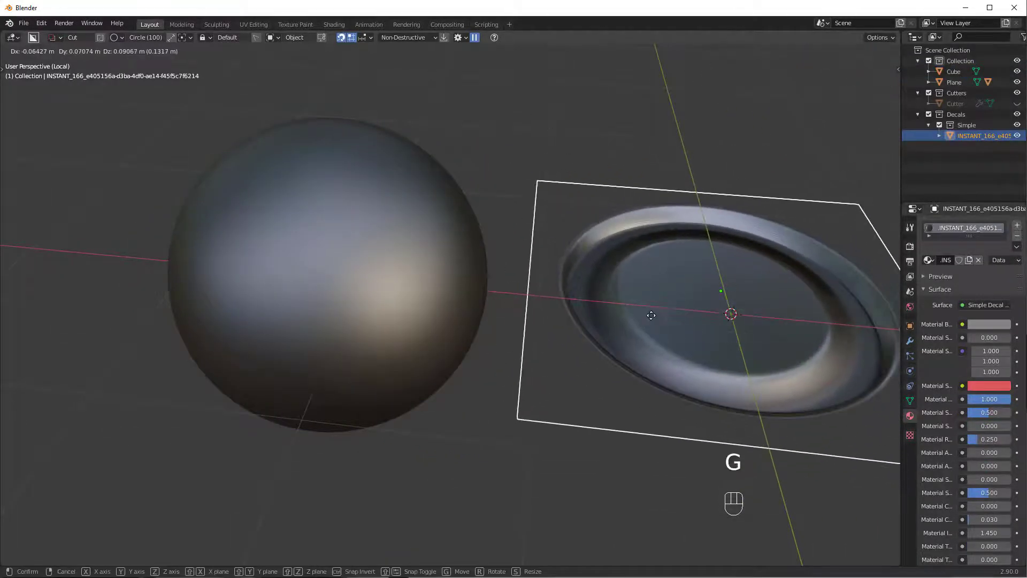
mouse_move(602, 343)
middle_mouse_down()
mouse_move(614, 328)
mouse_move(622, 338)
middle_mouse_up()
key("shift+d")
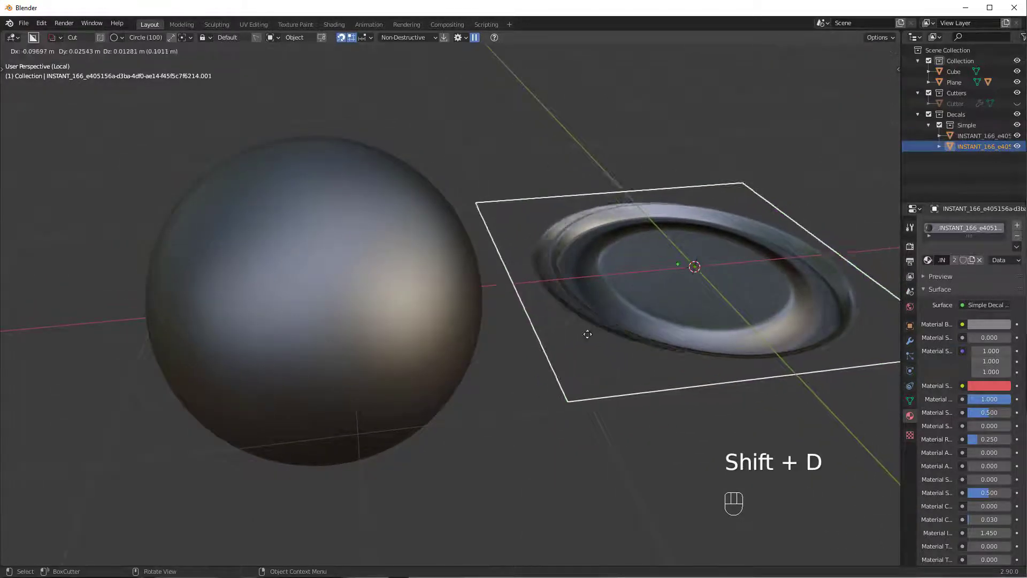
left_click(363, 280)
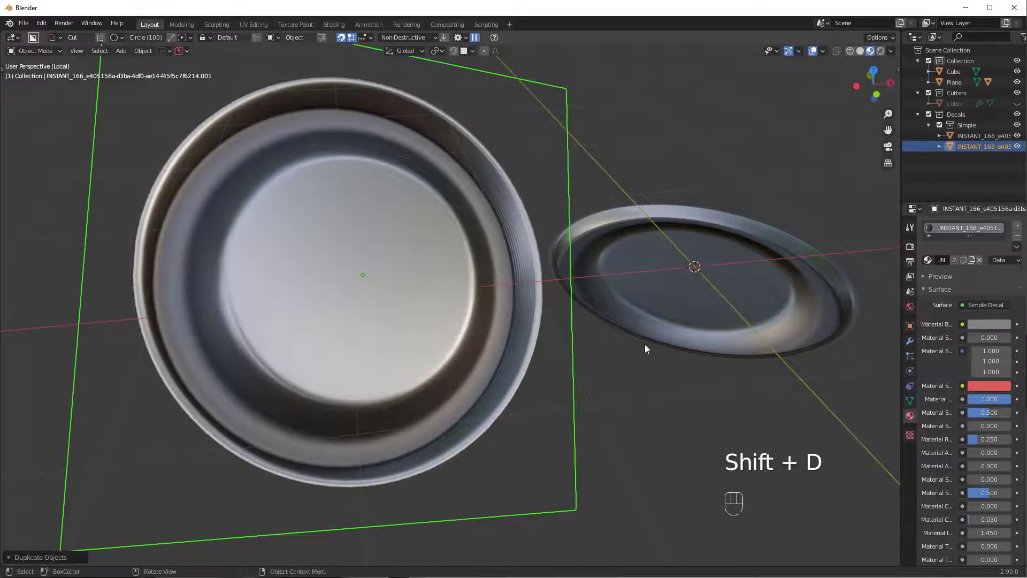
key("s")
left_click(421, 294)
- Project the decal copy onto the sphere's surface with DECALmachine
middle_click_drag(420, 293, 432, 308)
scroll(427, 309, "up", 4)
key("v")
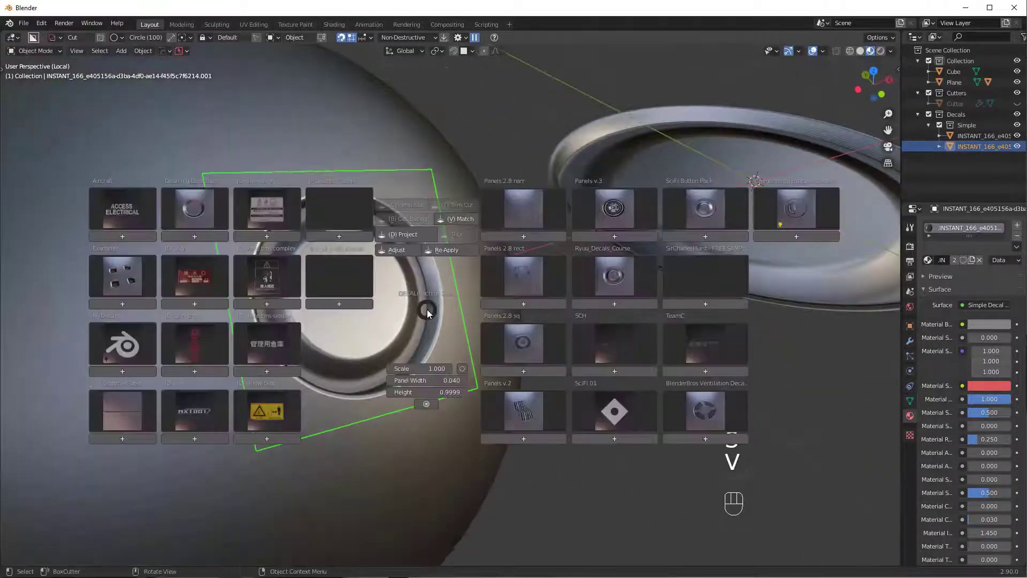
left_click(412, 236, "alt")
left_click(425, 238)
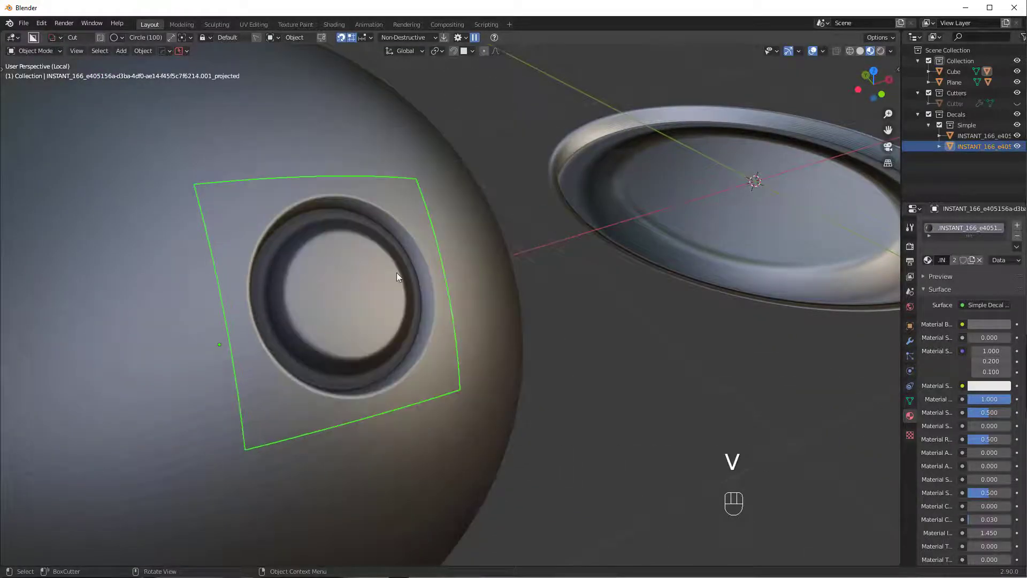
- Set the sphere's shading to smooth
middle_click_drag(342, 301, 462, 284, "shift")
left_click(235, 216)
right_click(294, 187)
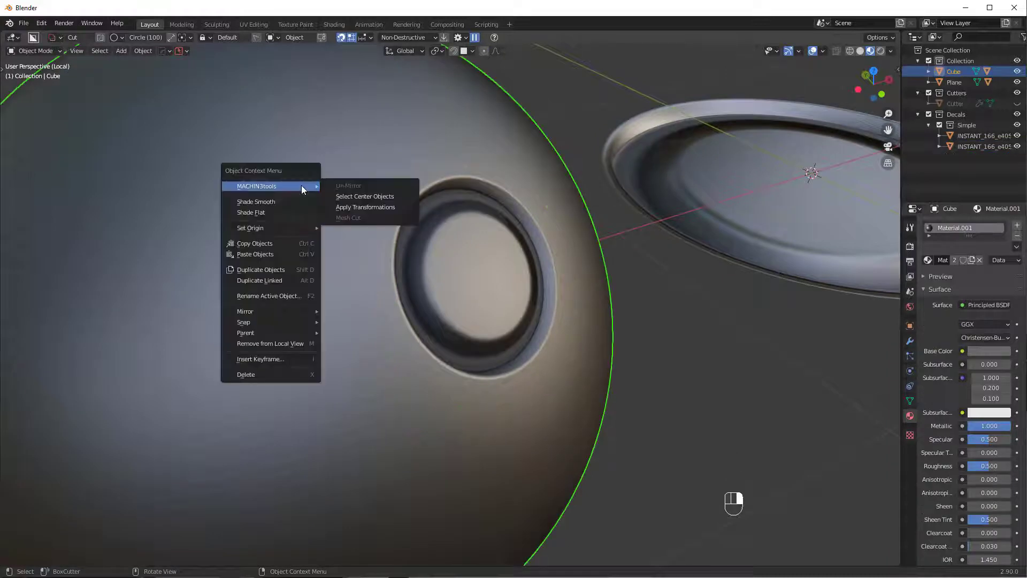
left_click(281, 200)
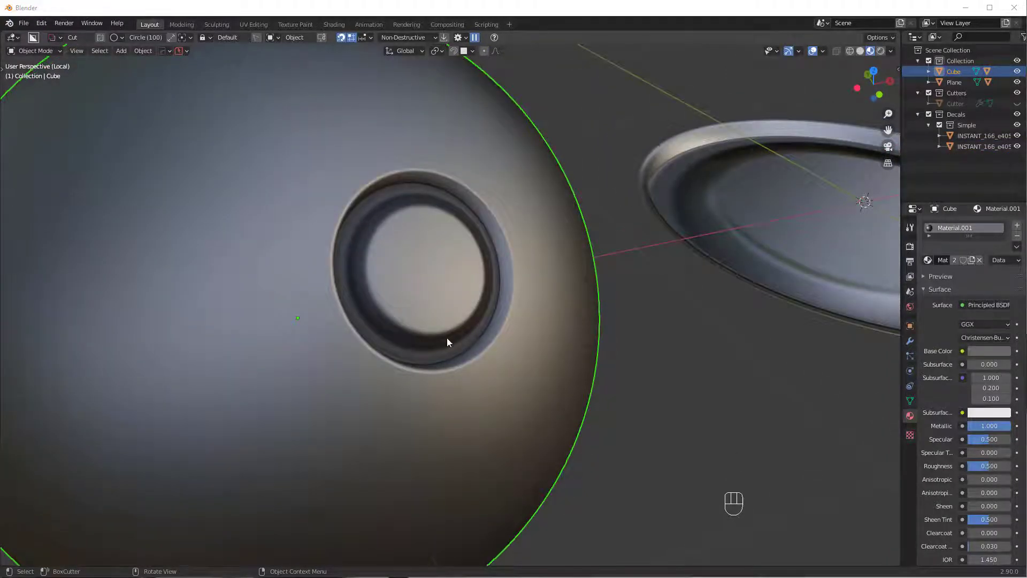
- Adjust the projected hole decal's parallax to -0.021
scroll(448, 338, "up", 4)
middle_click_drag(463, 335, 521, 250)
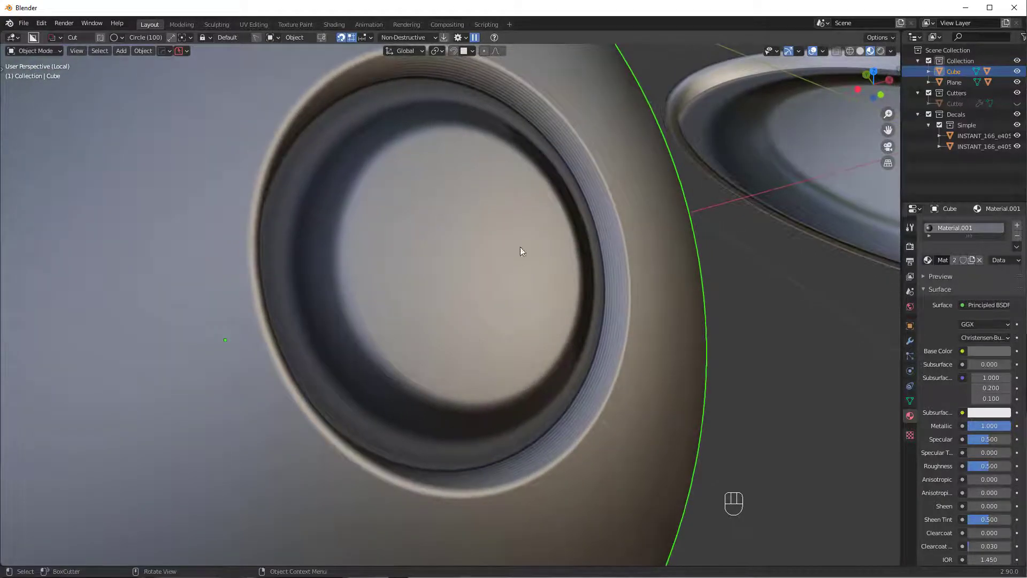
left_click(587, 227)
key("v")
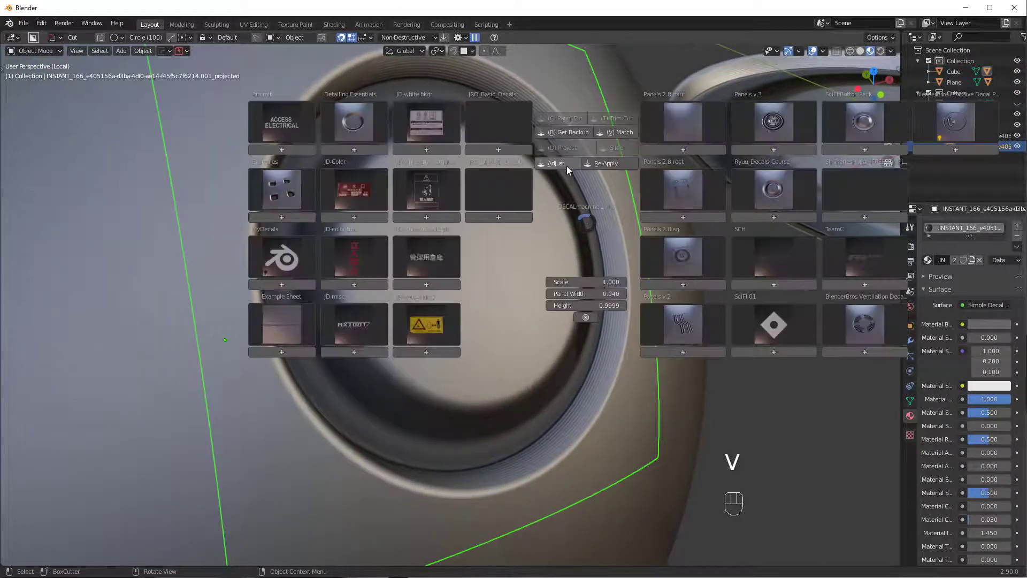
left_click(566, 163)
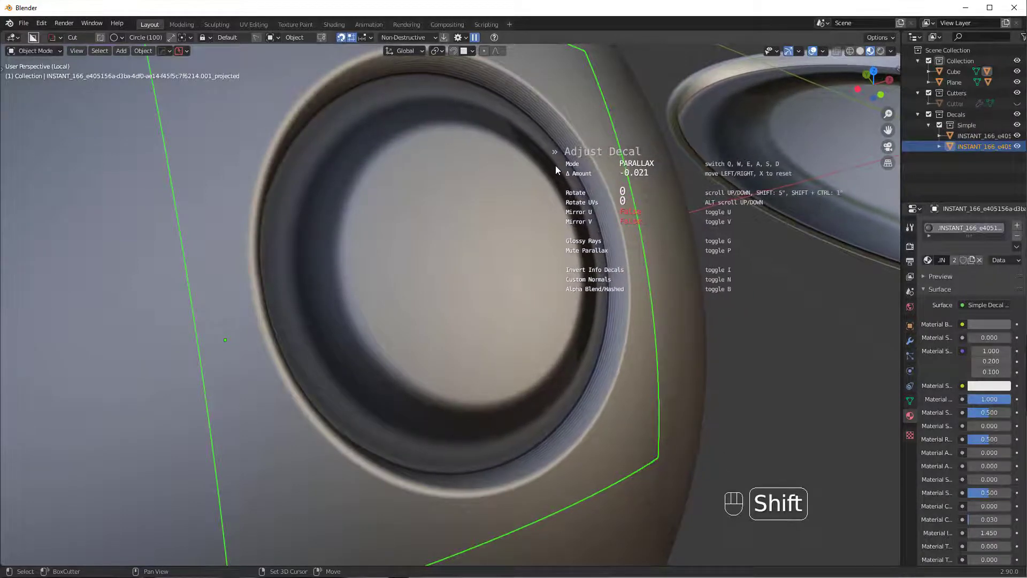
left_click(556, 165)
- Deselect the decal and orbit around the sphere to inspect the recess
scroll(550, 217, "down", 3)
key("alt+a")
mouse_move(538, 231)
middle_mouse_down()
mouse_move(442, 235)
mouse_move(538, 224)
middle_mouse_up()
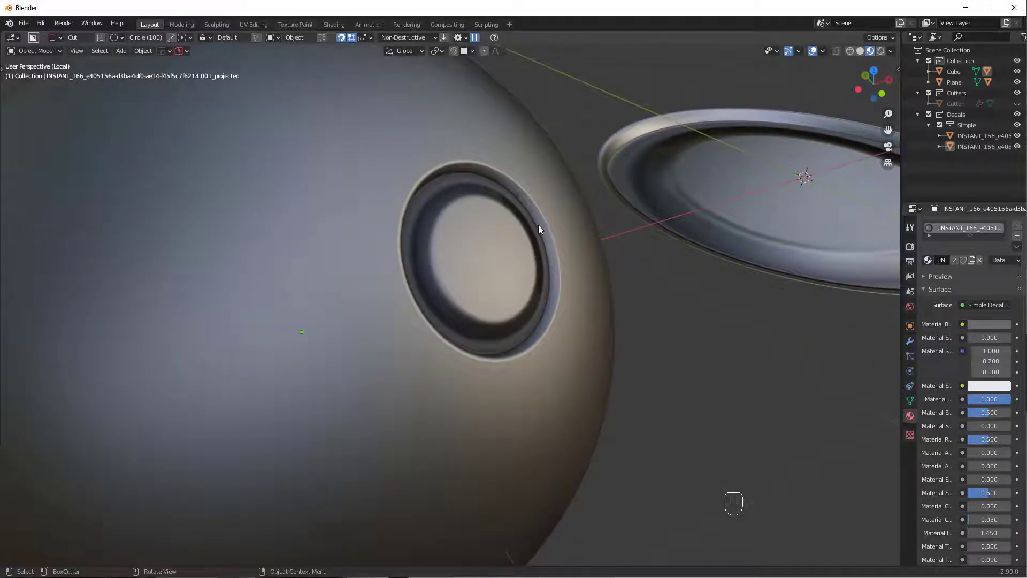
scroll(640, 397, "down", 6)
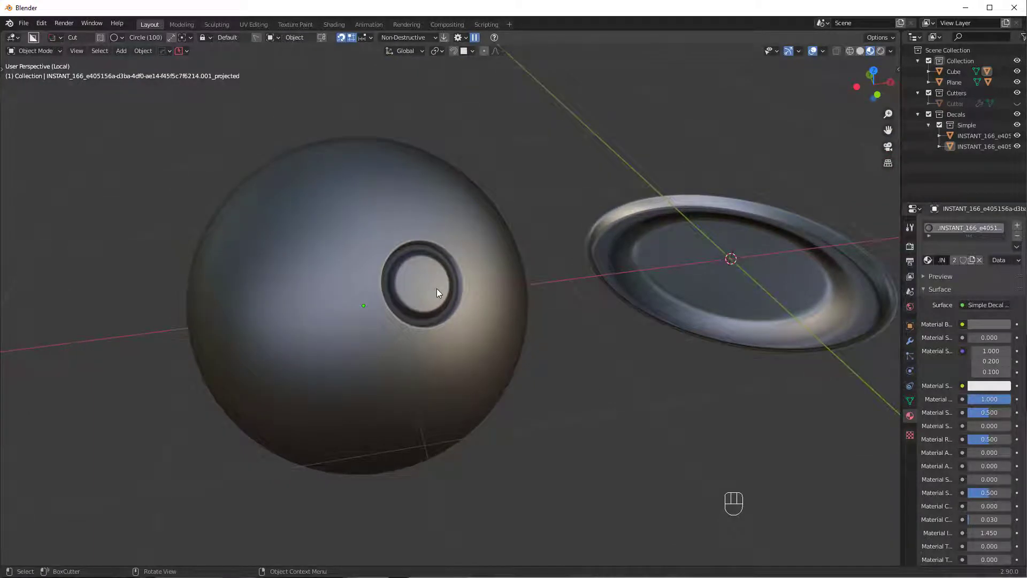
middle_click_drag(430, 288, 316, 251)
key("v")
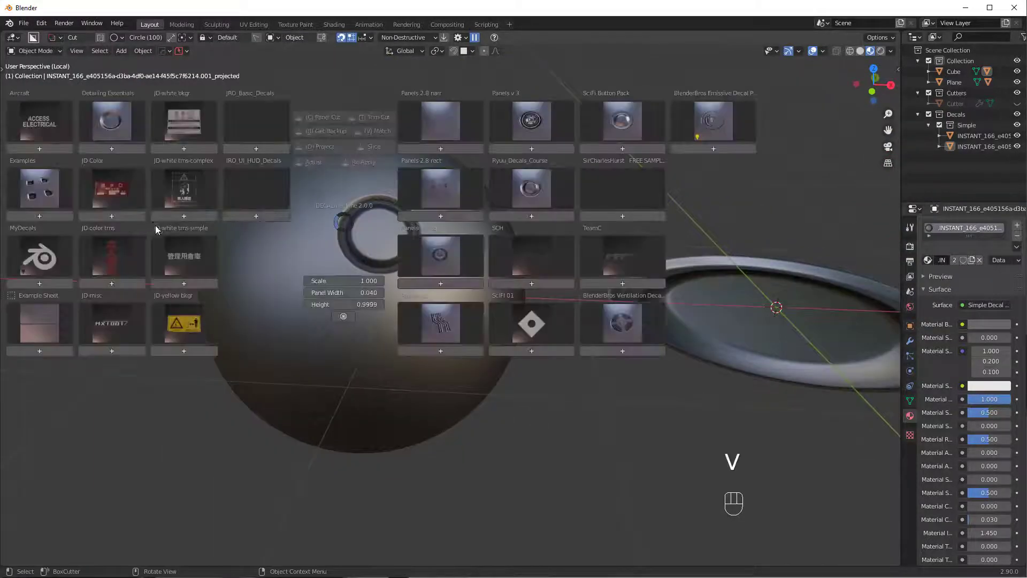
left_click(718, 387)
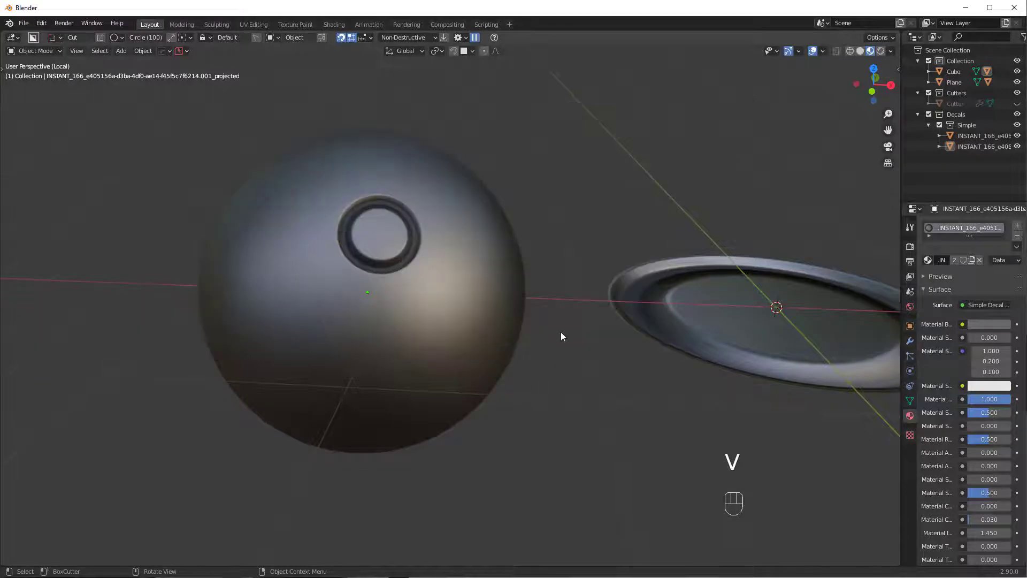
- Open Preferences > Add-ons, search 'dec' and expand the DECALmachine add-on
middle_click_drag(583, 304, 591, 308)
left_click(42, 23)
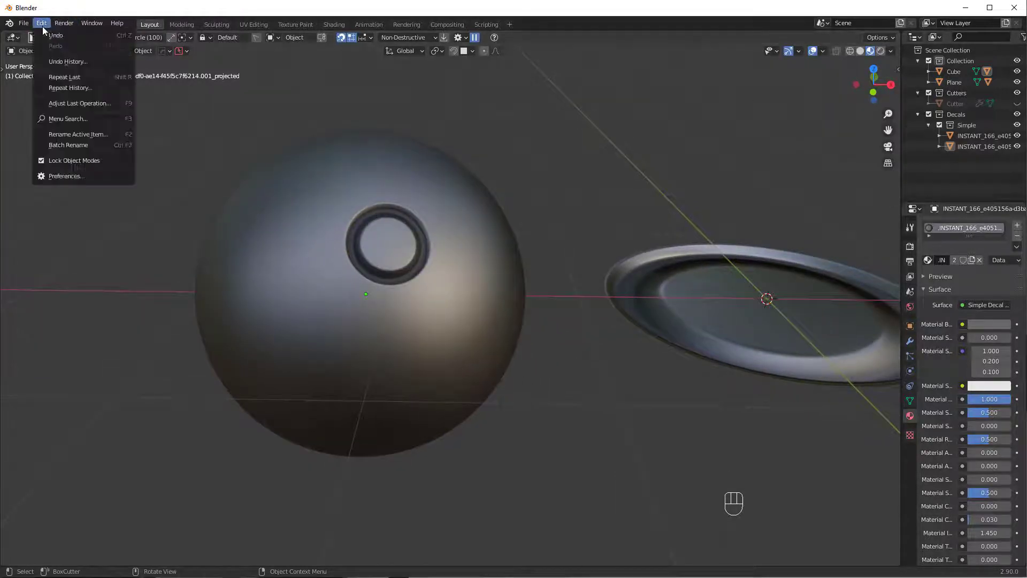
left_click(76, 179)
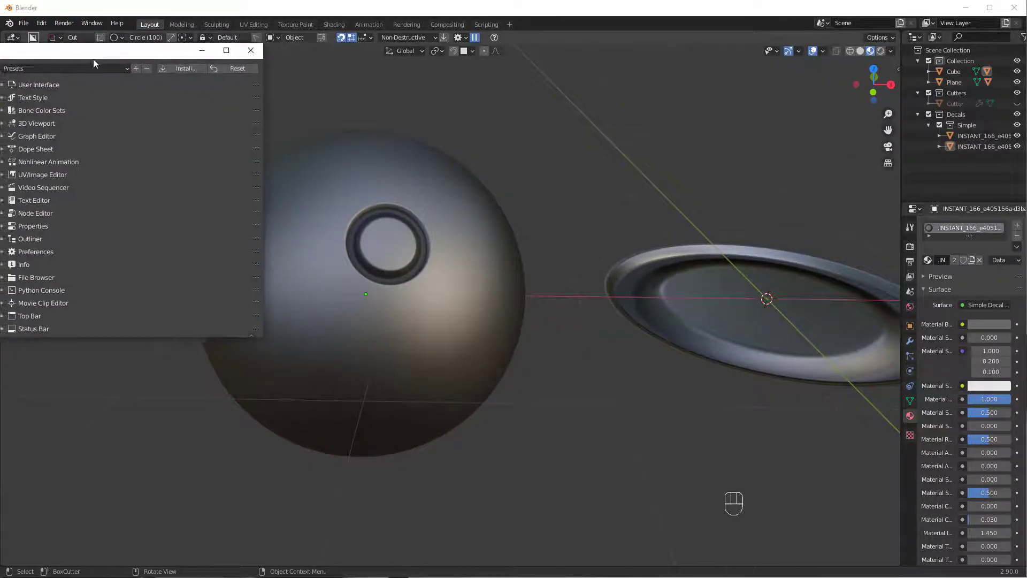
left_click(358, 233)
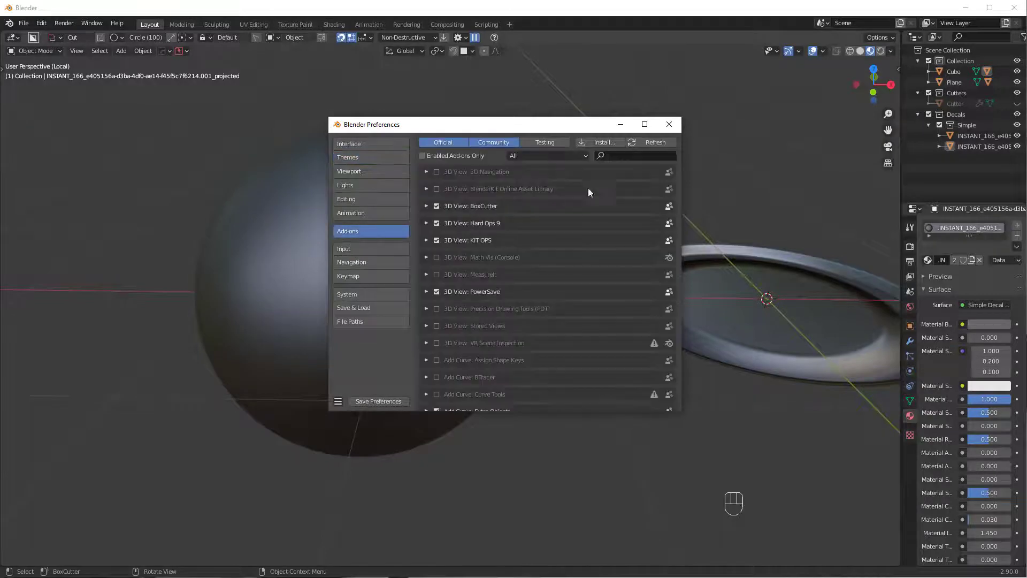
left_click(633, 157)
type("dec")
key("Return")
left_click(426, 171)
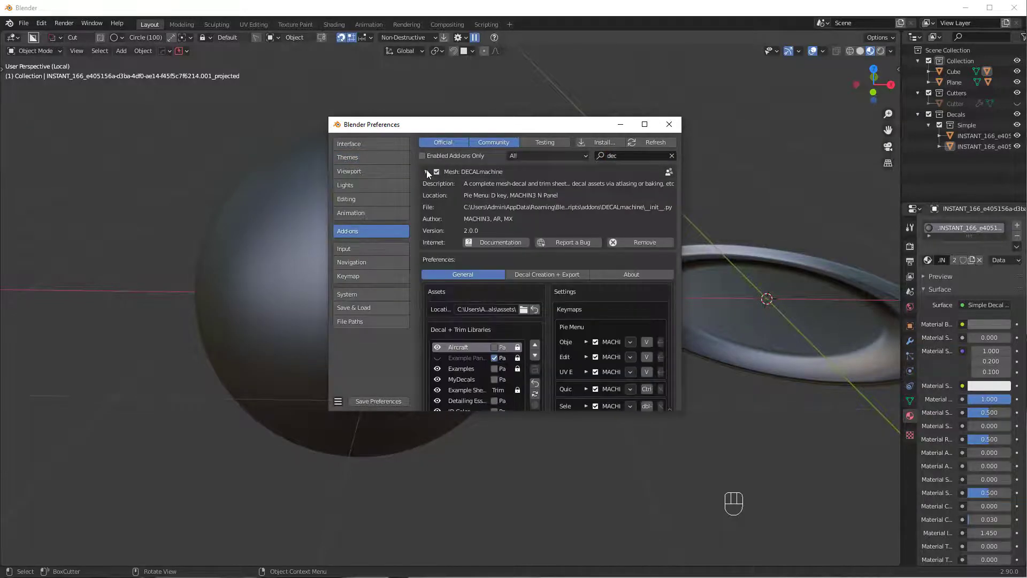
- Create an empty decal library named 'example' and close the preferences window
left_click_drag(327, 116, 3, 9)
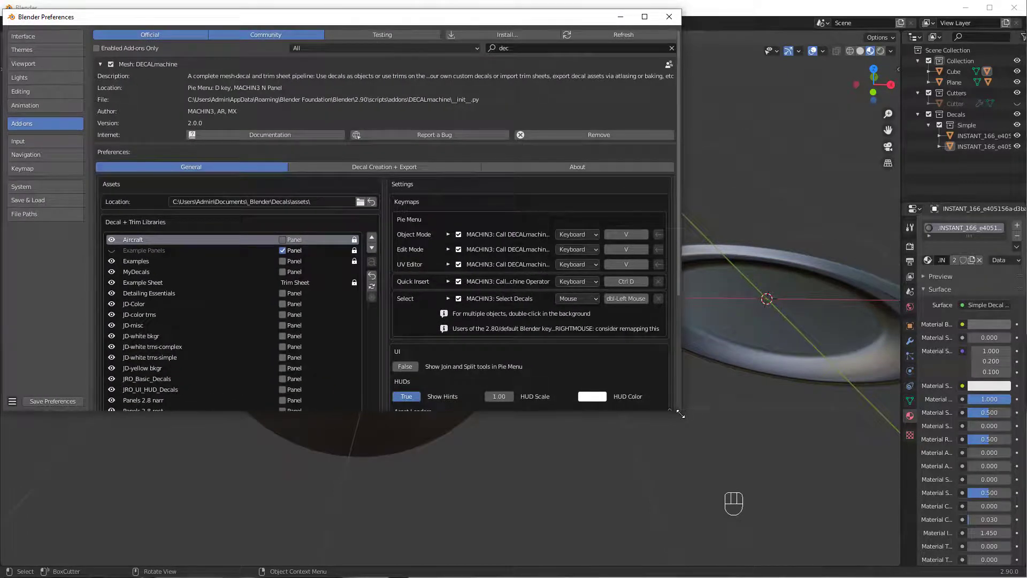
left_click_drag(681, 413, 979, 540)
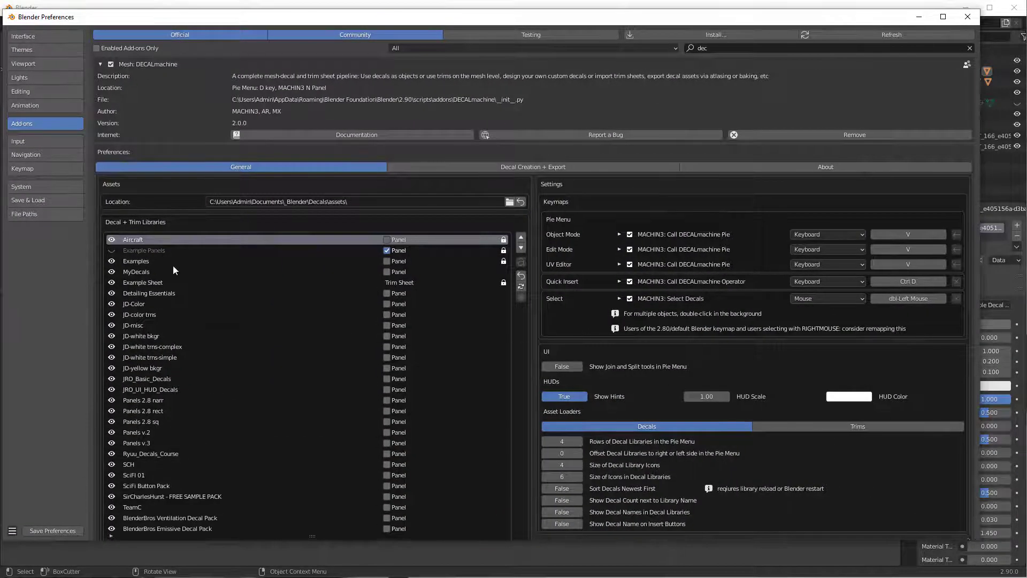
scroll(260, 306, "down", 2)
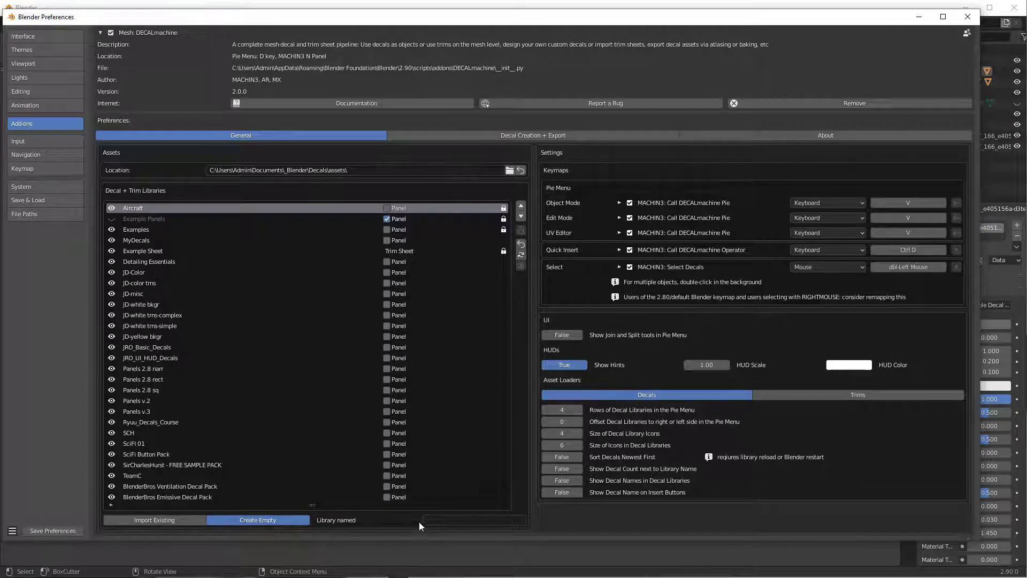
left_click(458, 521)
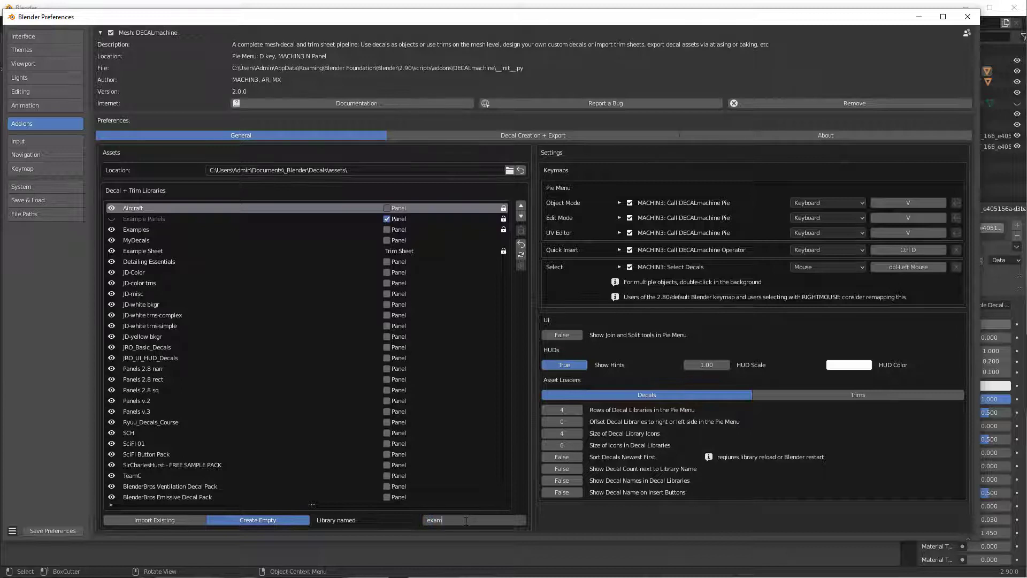
type("example")
key("Return")
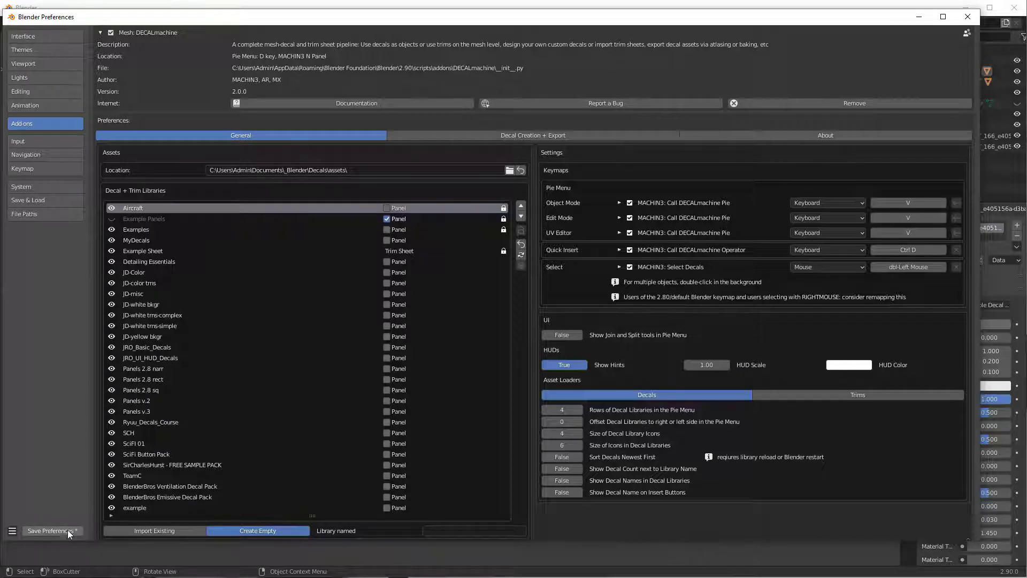
left_click(968, 16)
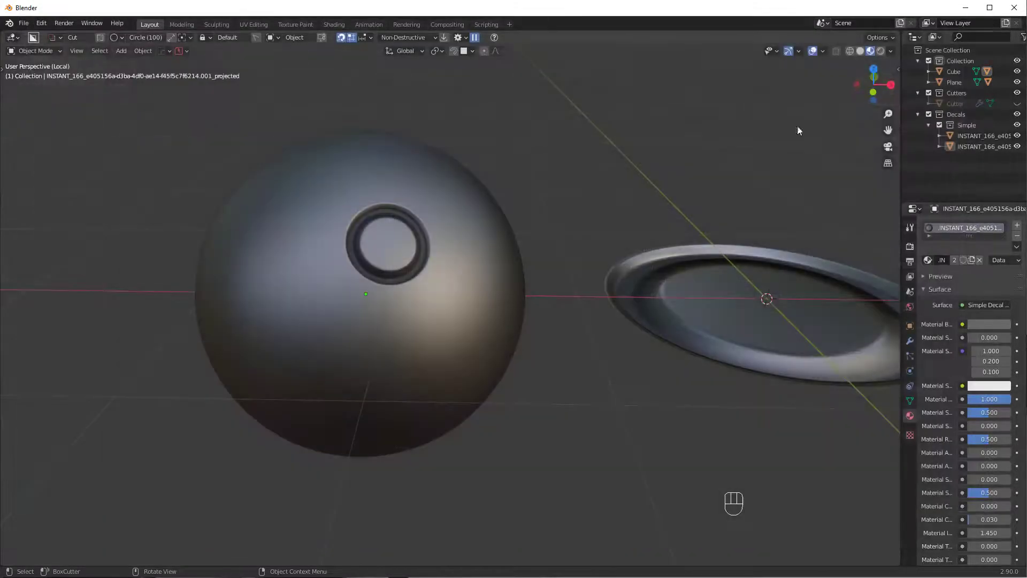
middle_click_drag(734, 252, 382, 247, "shift")
- Select the flat recess decal and set the MACHIN3 User Decal Library to example
left_click(571, 266)
middle_click_drag(571, 266, 587, 271)
key("n")
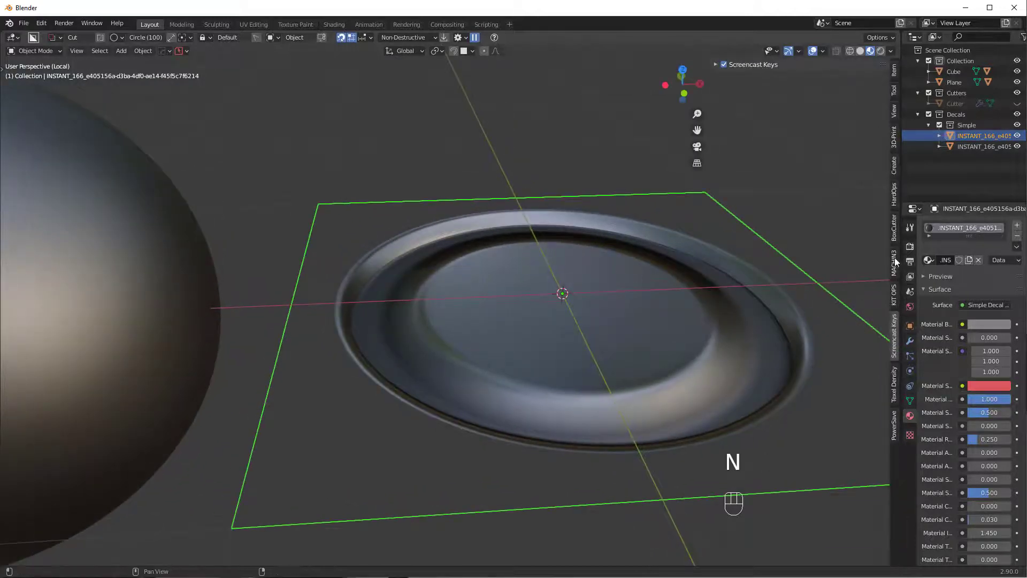
left_click(894, 262)
scroll(807, 370, "down", 10)
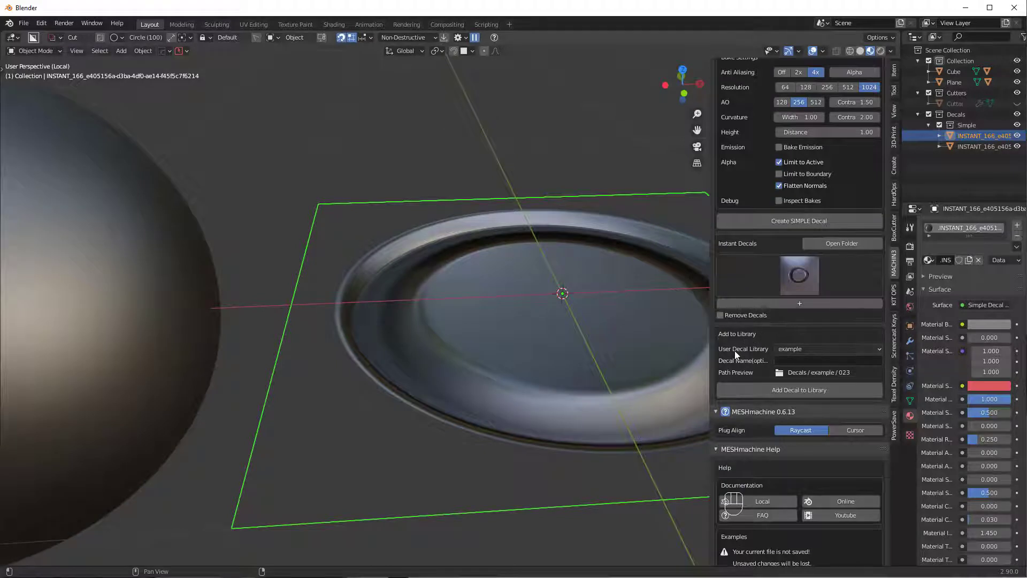
left_click(807, 350)
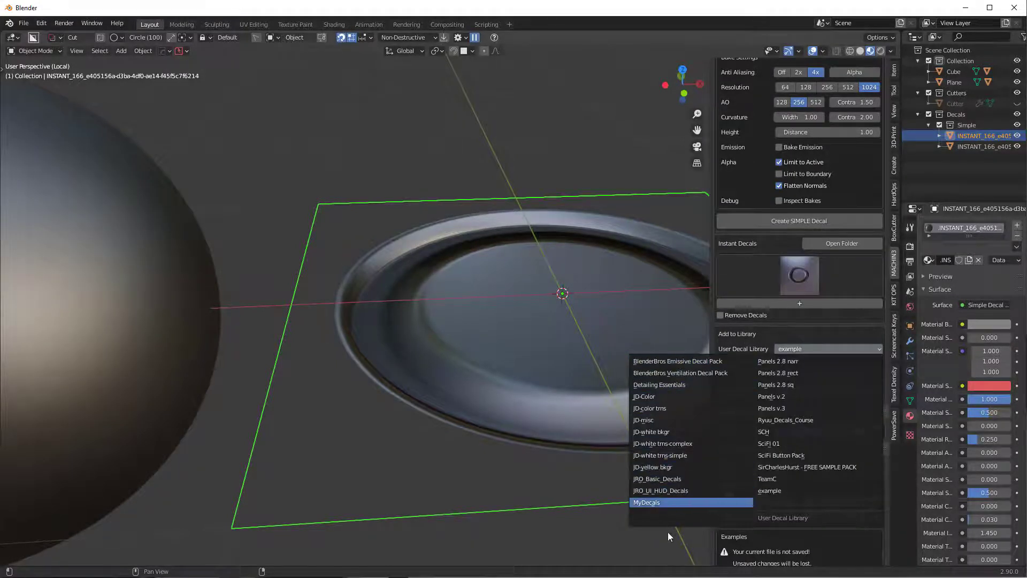
left_click(778, 491)
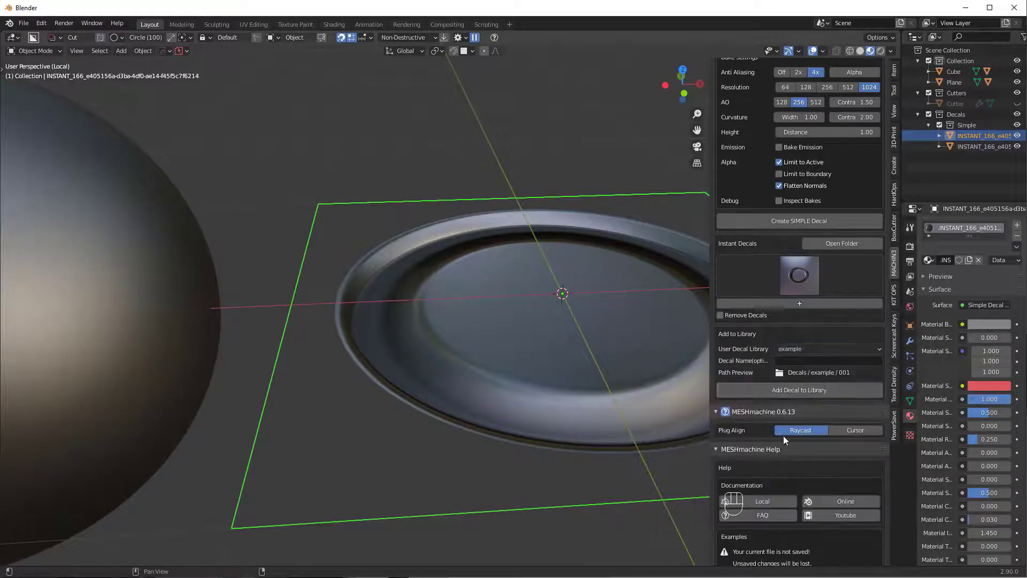
- Name the decal 'ex01' and add it to the example library
left_click(821, 361)
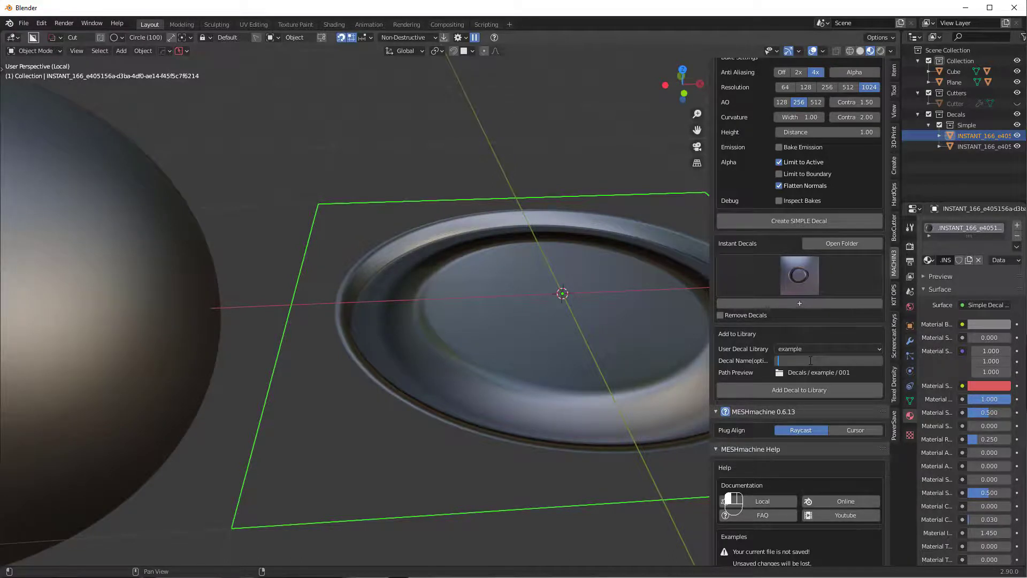
type("ex01")
key("Return")
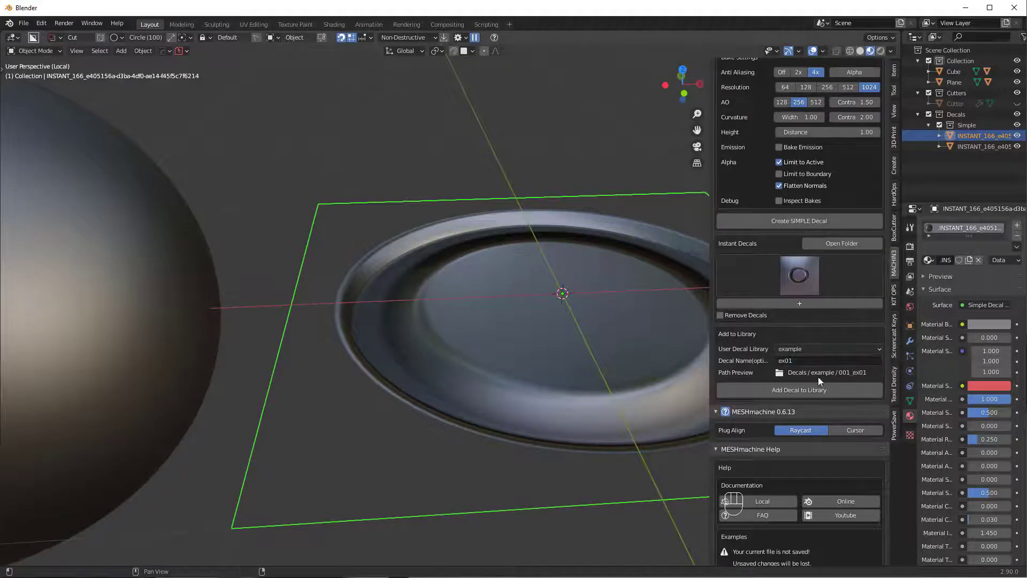
left_click(816, 387)
scroll(503, 262, "down", 4)
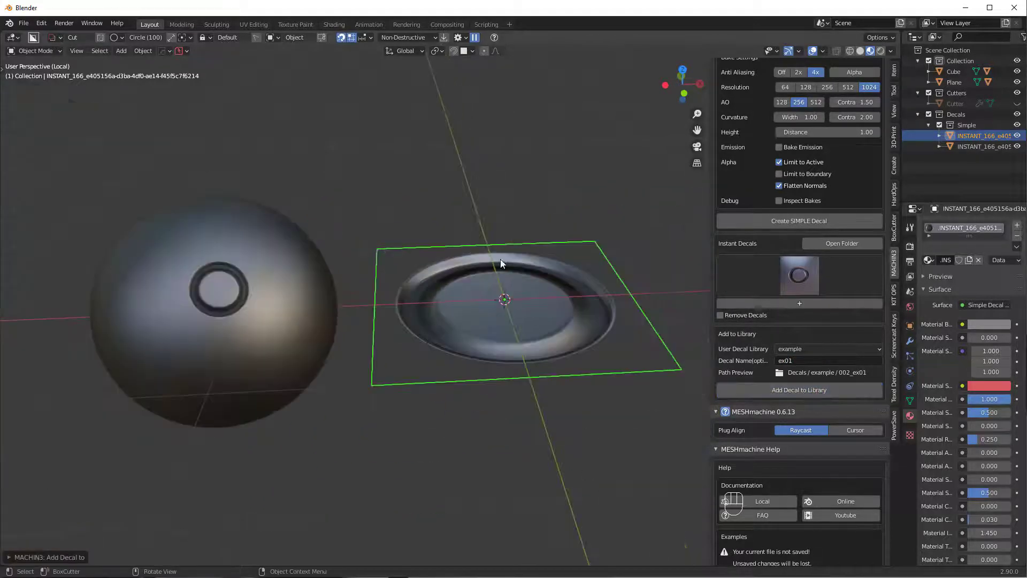
middle_click_drag(417, 200, 427, 201)
scroll(409, 199, "down", 2)
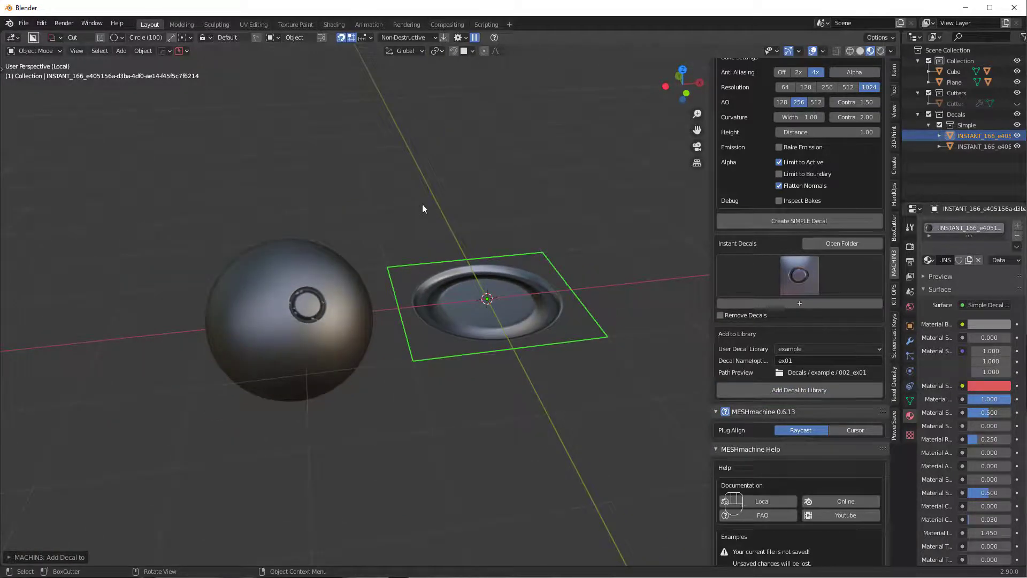
key("n")
key("v")
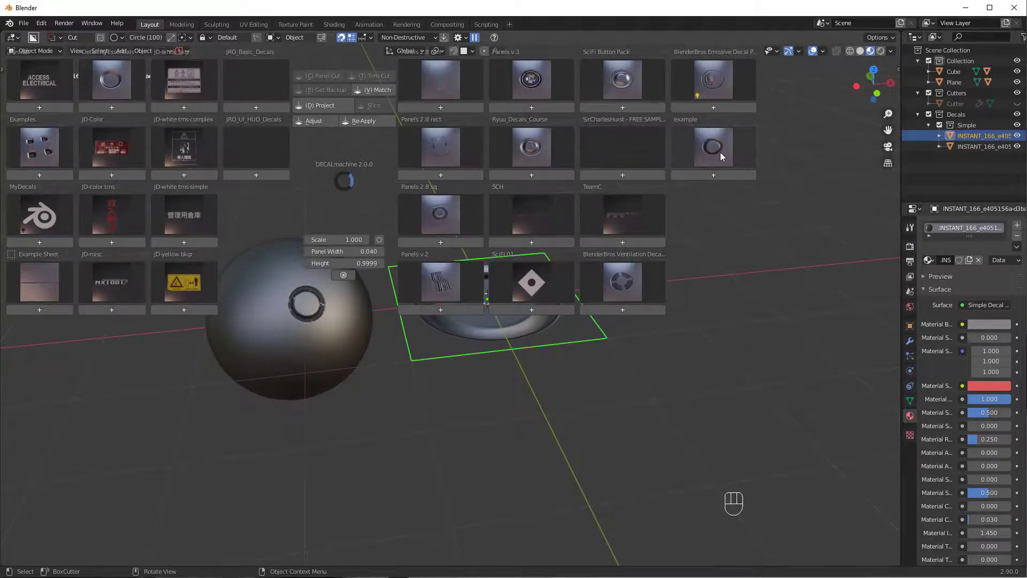
- Insert the ex01 decal from the example library
mouse_move(720, 152)
left_click(706, 208)
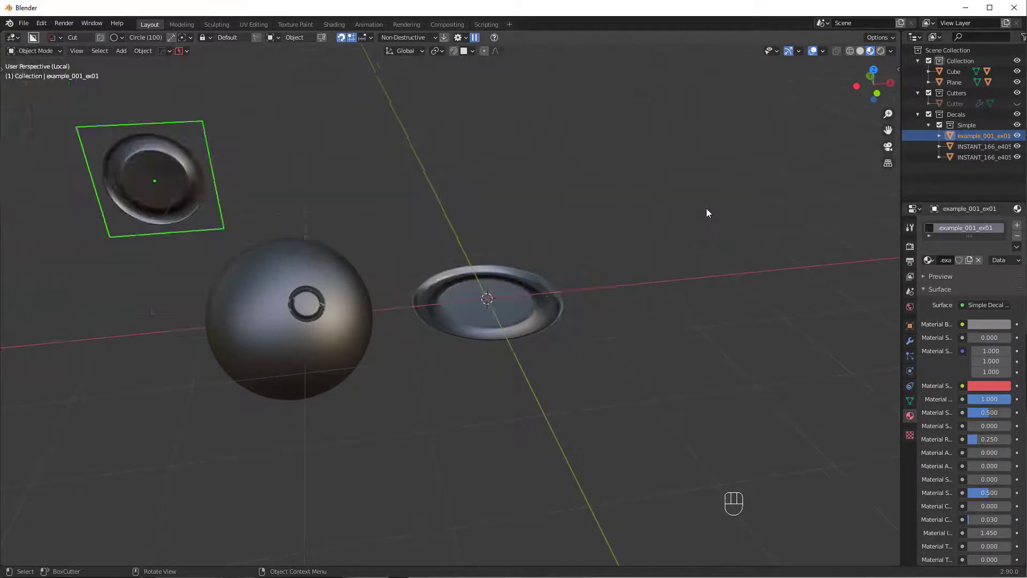
scroll(301, 274, "up", 3)
middle_click_drag(301, 274, 667, 243, "shift")
middle_click_drag(601, 213, 582, 240)
- Drop the ex01 decal onto the sphere's surface and scale it down
key("g")
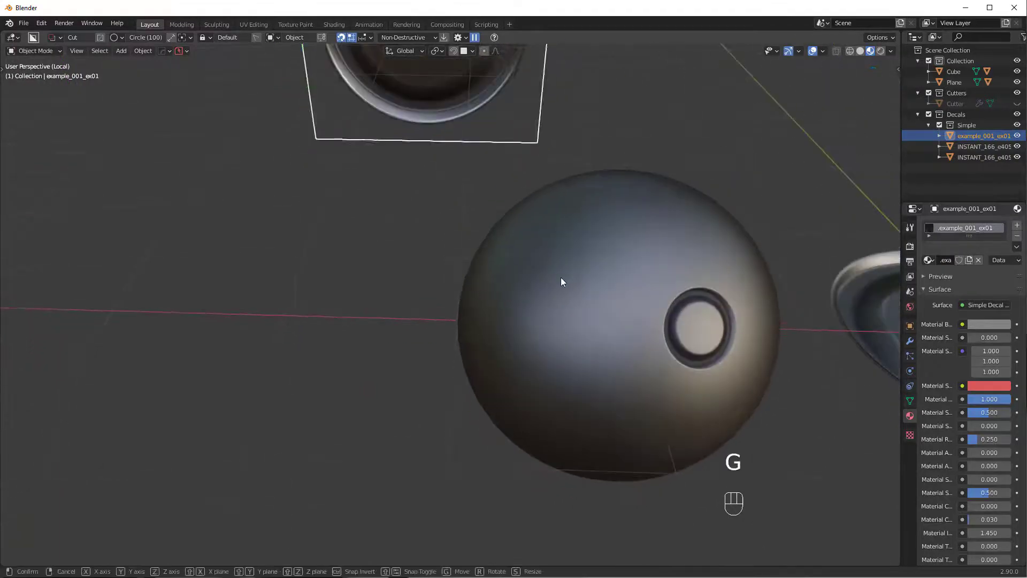
left_click(561, 268, "ctrl")
scroll(702, 295, "up", 4)
scroll(702, 295, "down", 4)
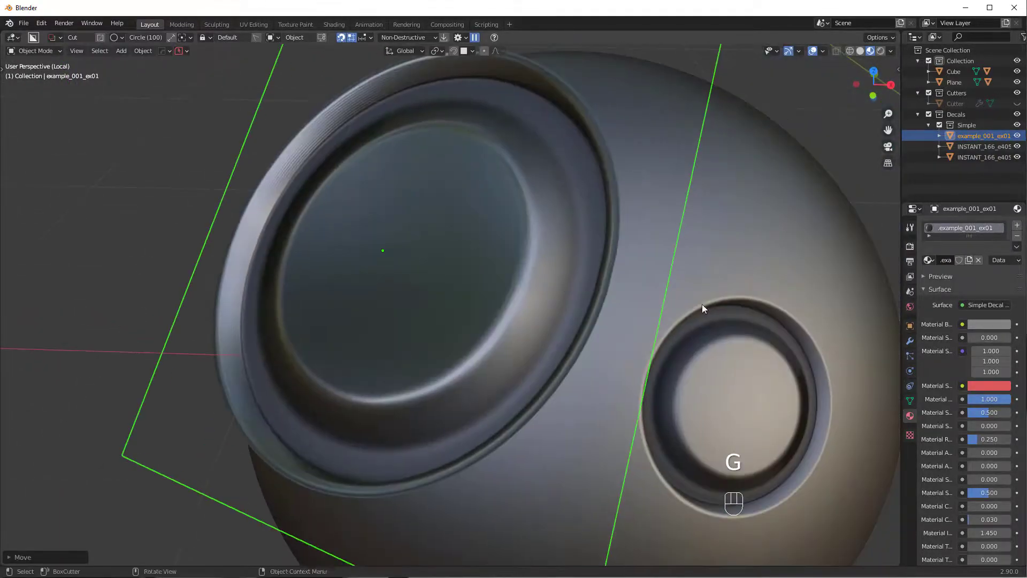
key("s")
left_click(554, 260)
scroll(561, 261, "up", 3)
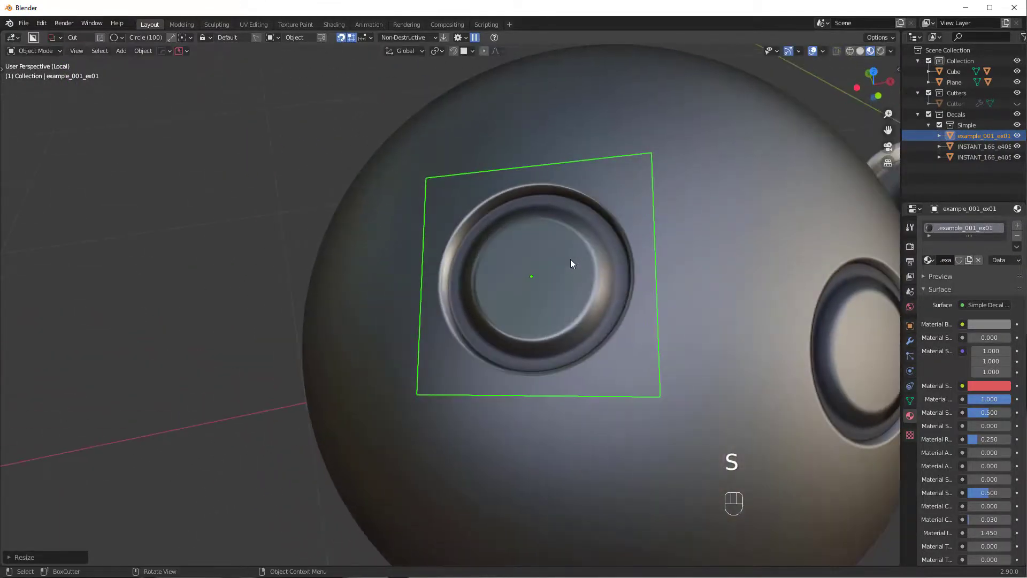
middle_click_drag(580, 239, 530, 236)
scroll(530, 236, "down", 5)
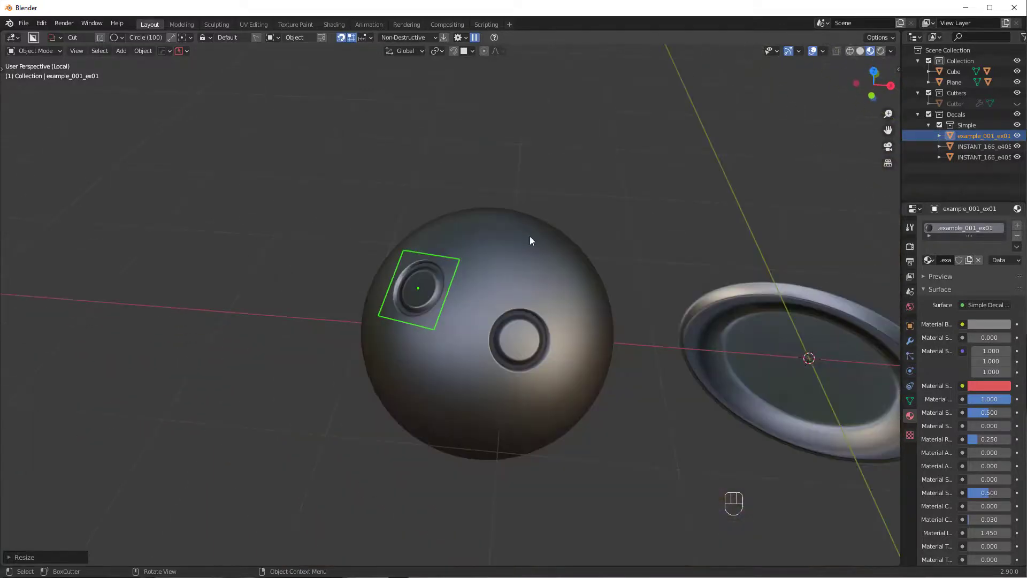
middle_click_drag(669, 293, 435, 253, "shift")
scroll(436, 253, "down", 3)
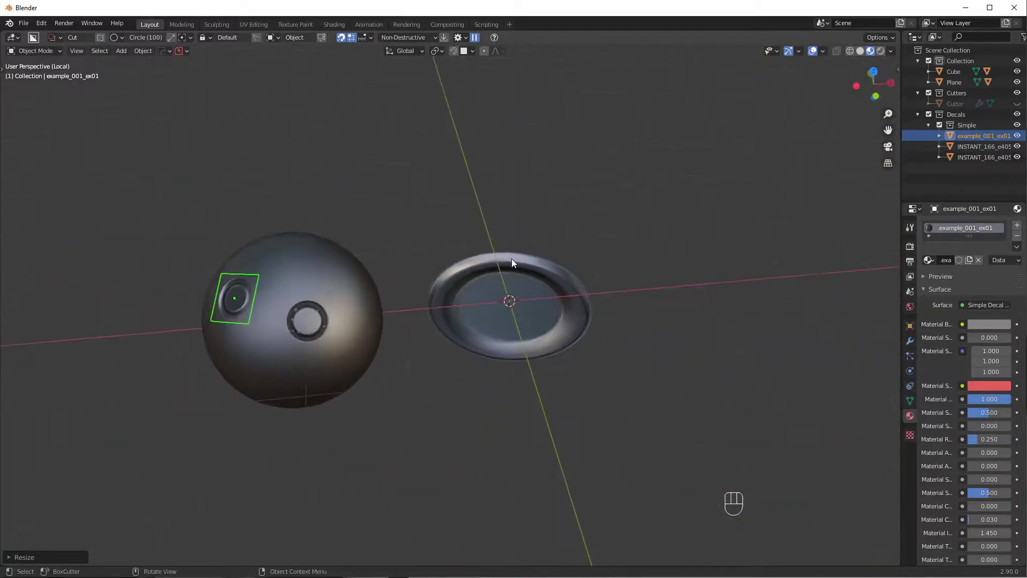